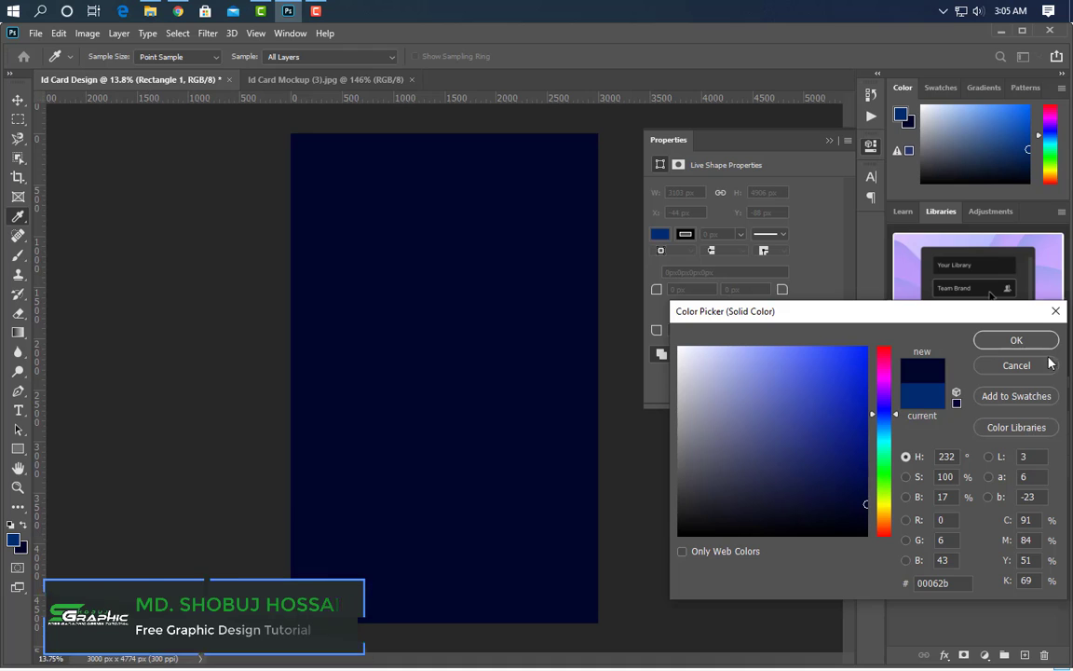
Apply dark navy #00062b as the background rectangle's fill and add an empty layer above it for brushwork
key(Return)
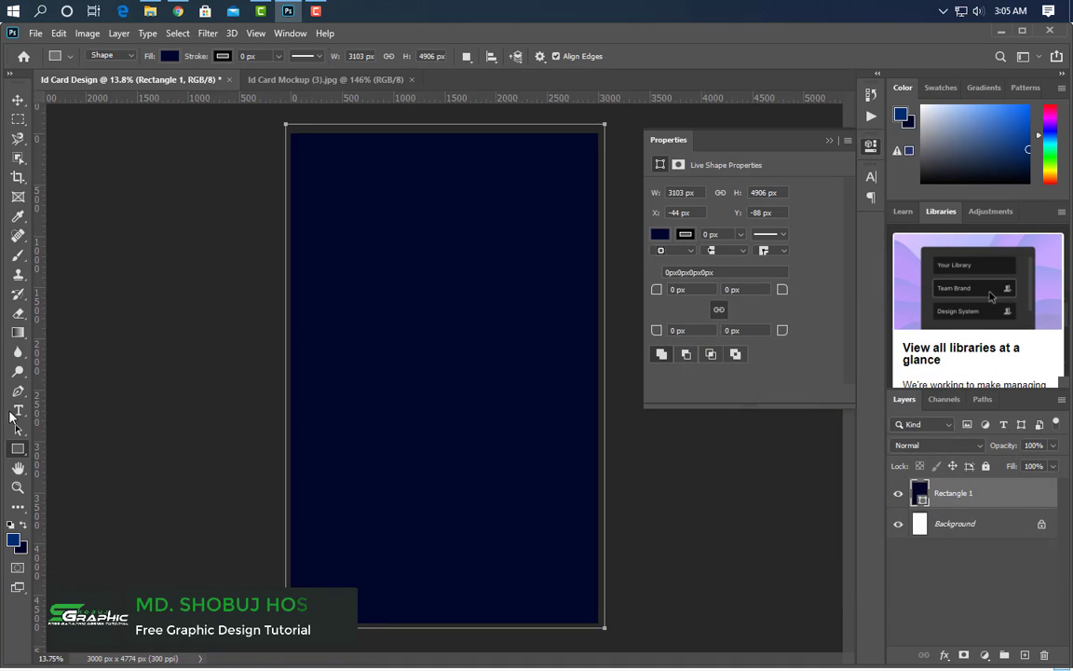
click(18, 254)
click(1024, 656)
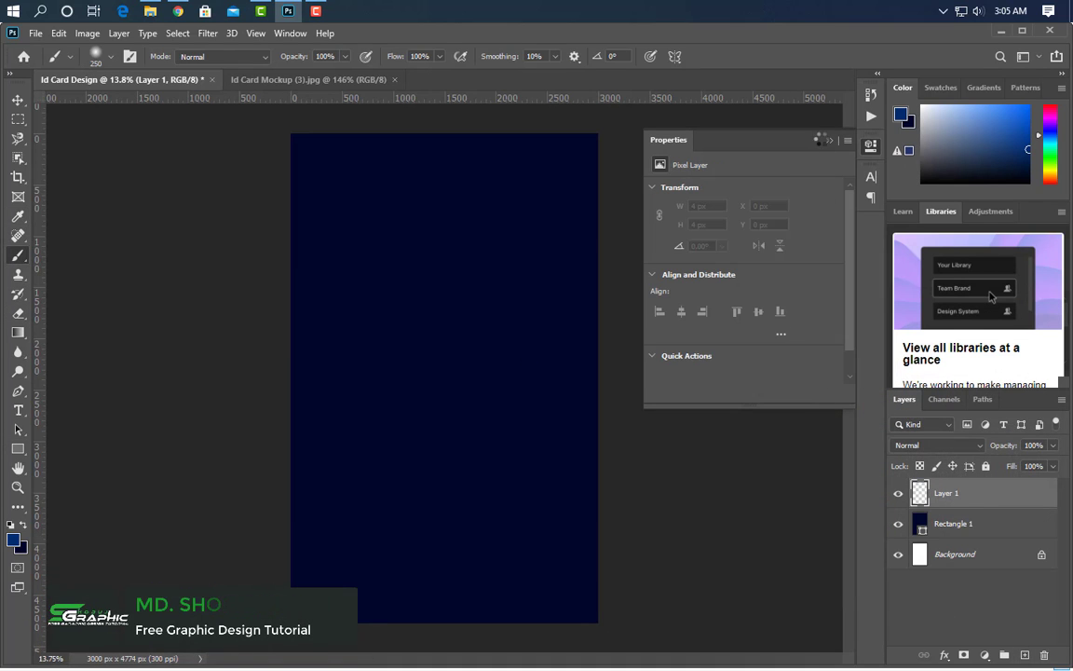
click(826, 141)
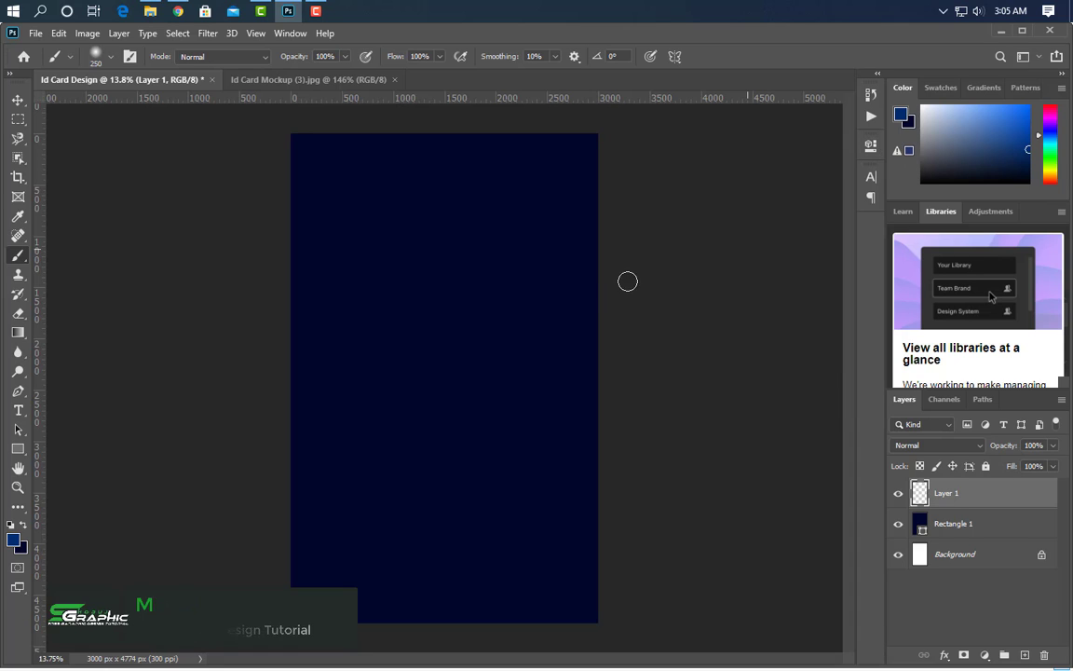
Enlarge the soft brush to 3700 px and paint one blue glow at the centre of the card
key(bracketright)
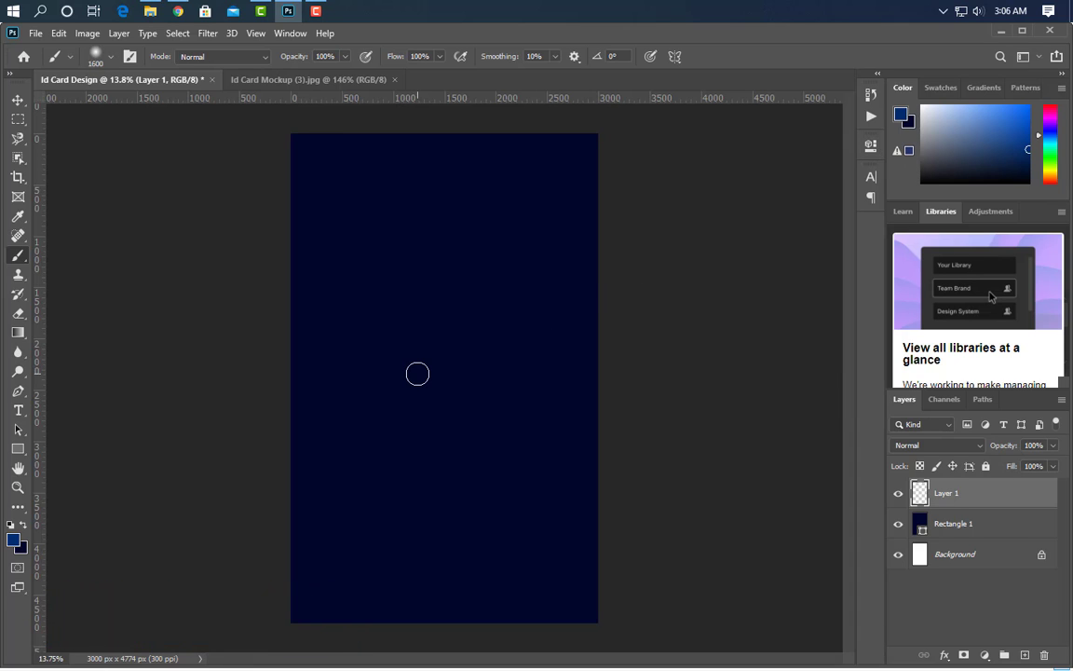
key(bracketright)
key(bracketright)
key(bracketright)
key(bracketright)
key(bracketright)
key(bracketright)
key(bracketright)
key(bracketright)
key(bracketright)
key(bracketright)
key(bracketright)
key(bracketright)
key(bracketright)
key(bracketright)
key(bracketright)
key(bracketright)
key(bracketright)
key(bracketright)
key(bracketright)
key(bracketright)
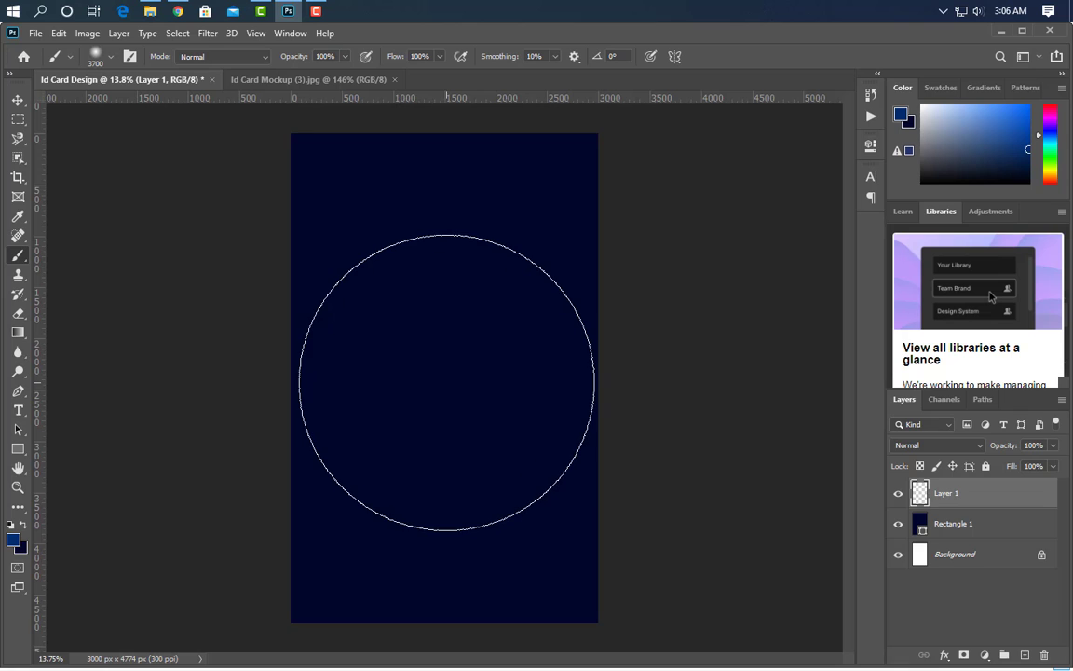
click(446, 382)
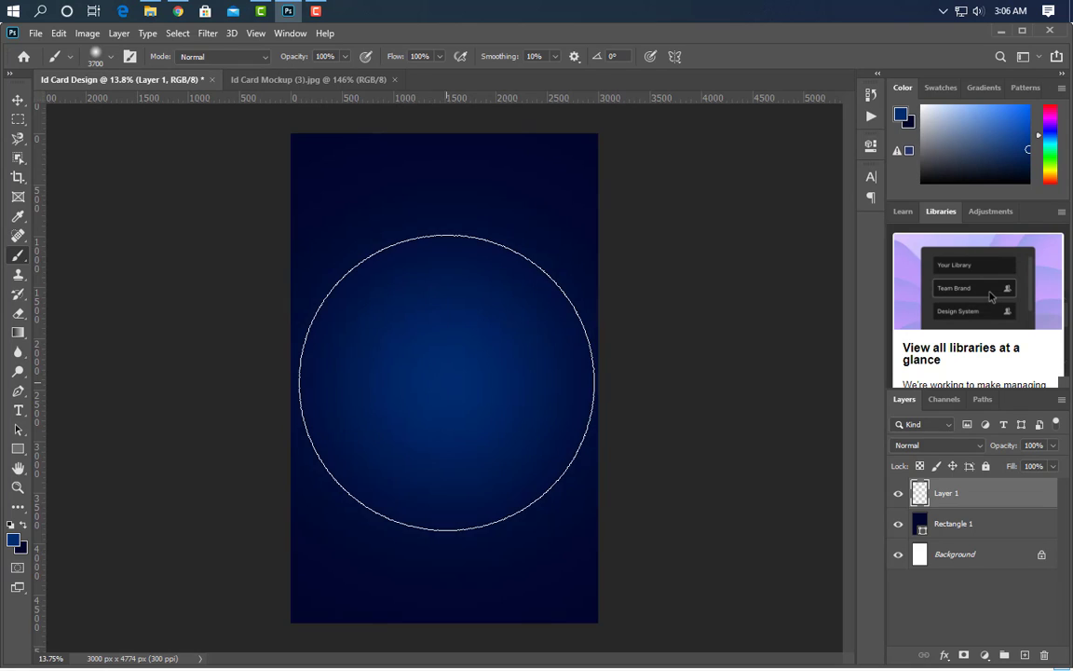
click(15, 98)
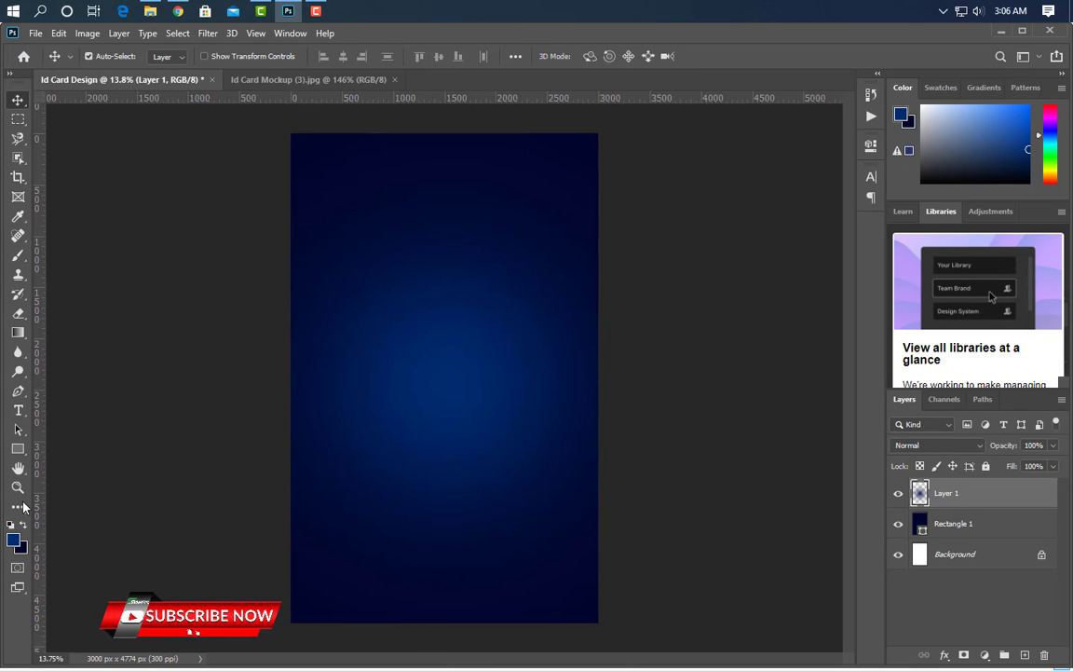
Draw a rectangular band about 3335 × 662 px across the upper edge of the card
click(18, 448)
drag(276, 125, 618, 192)
click(829, 140)
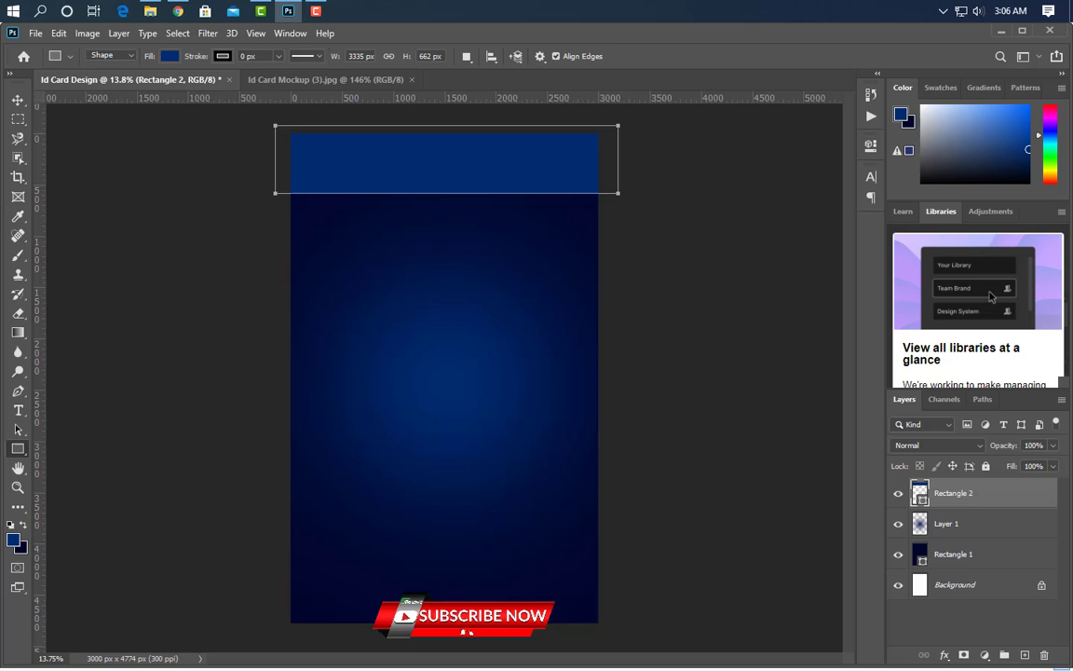
Change the header band's fill to medium blue #2e79a3
click(17, 101)
double_click(921, 500)
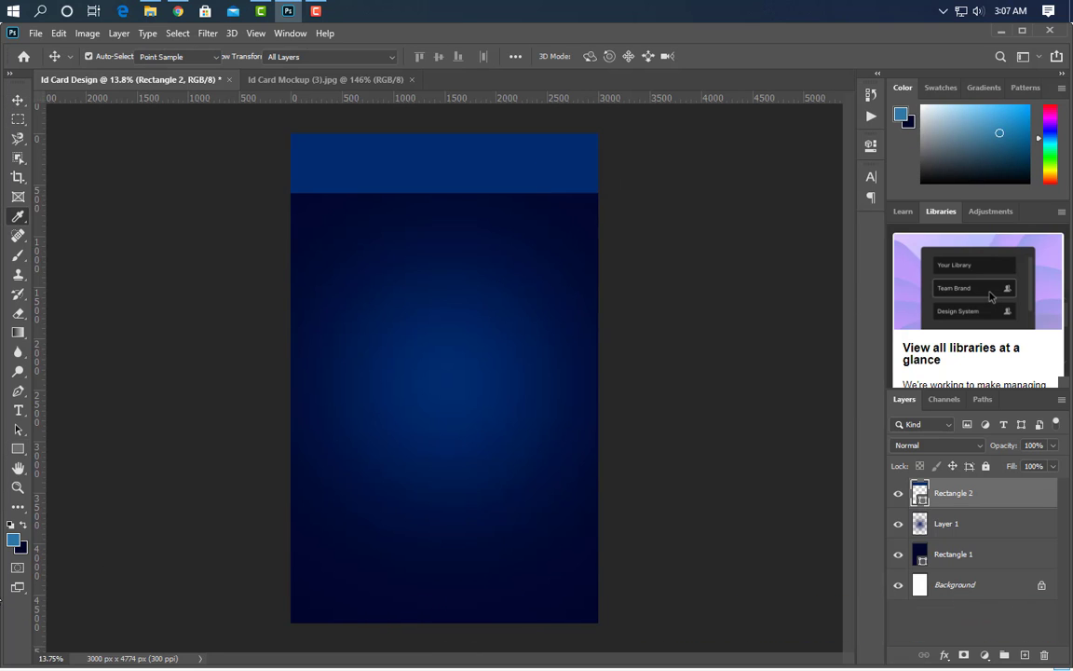
click(813, 415)
click(1026, 345)
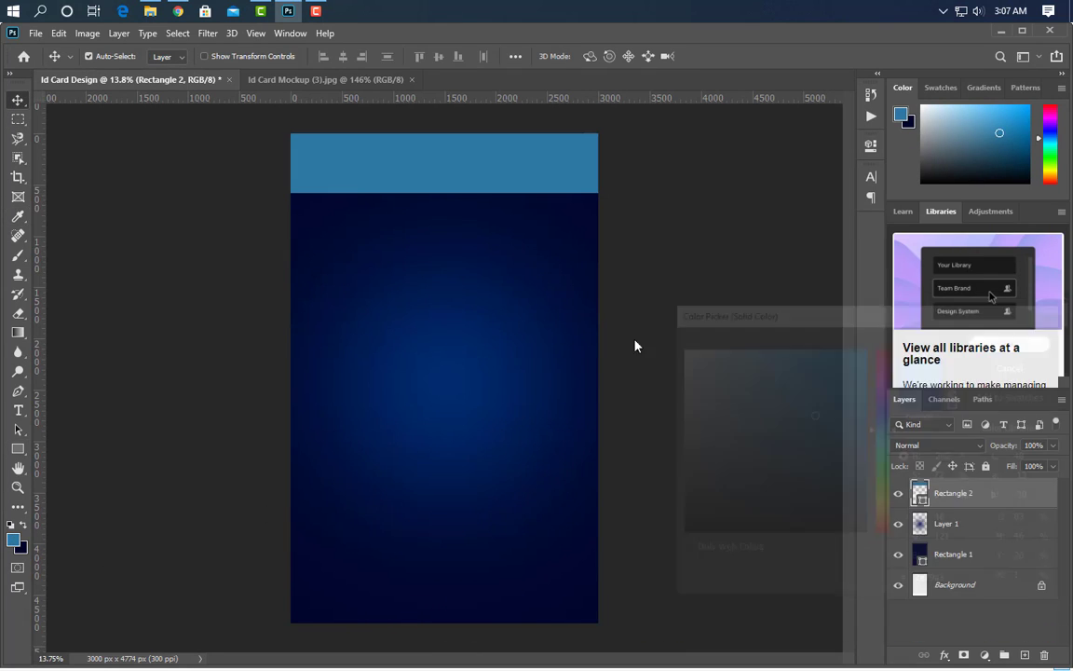
Draw a rectangle about 1672 × 1825 px in the middle of the card
key(u)
drag(368, 264, 540, 451)
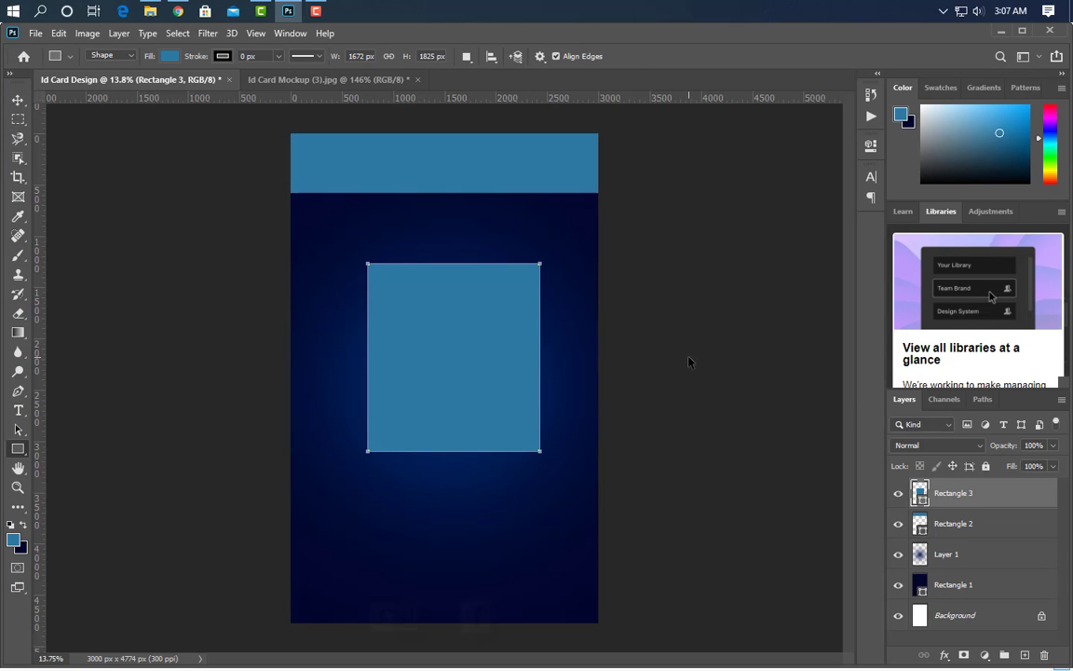
Rotate the new rectangle by -45° and place it over the card's upper-right corner, accepting conversion to a regular path
key(ctrl+t)
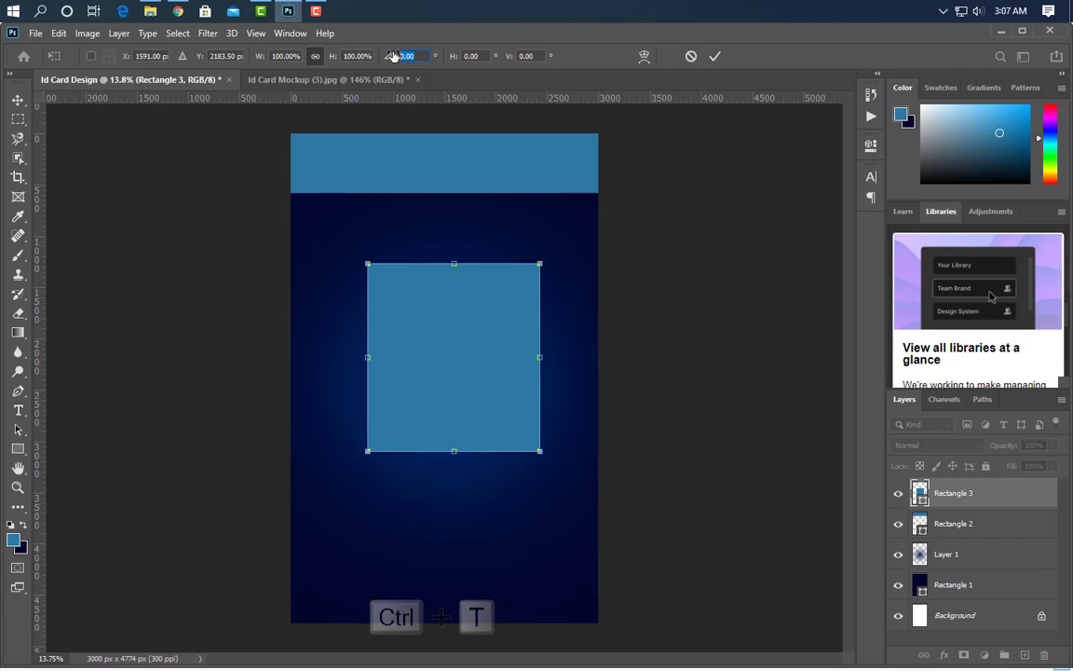
text(-45)
drag(460, 380, 602, 197)
click(715, 59)
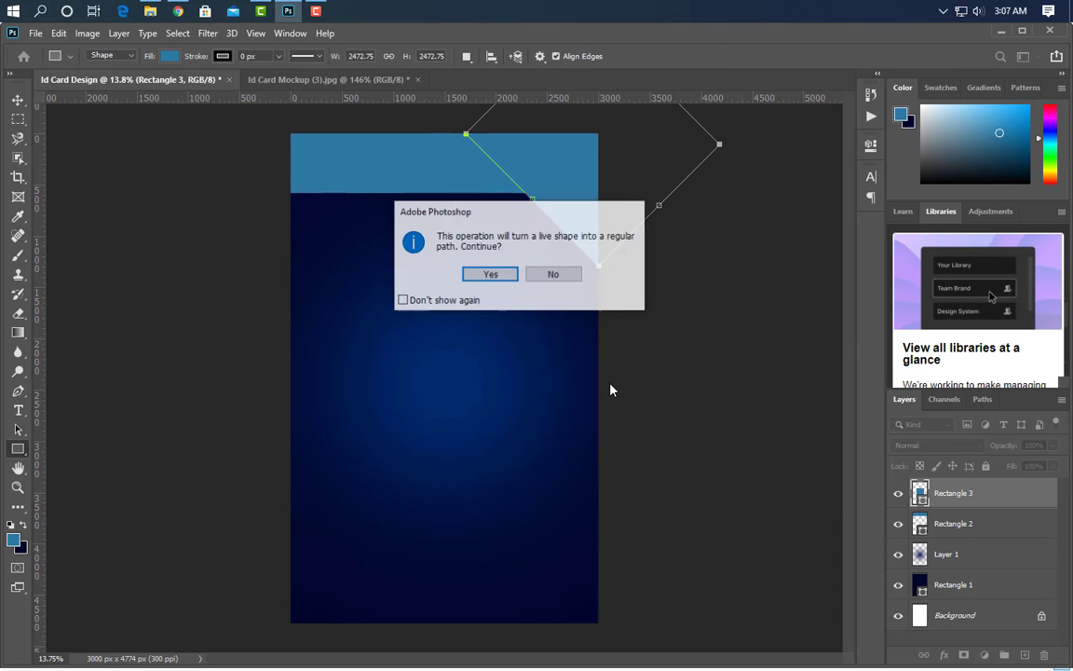
click(486, 275)
Change the rotated corner shape's fill to light blue #36a9e2
scroll(553, 140, up, 6)
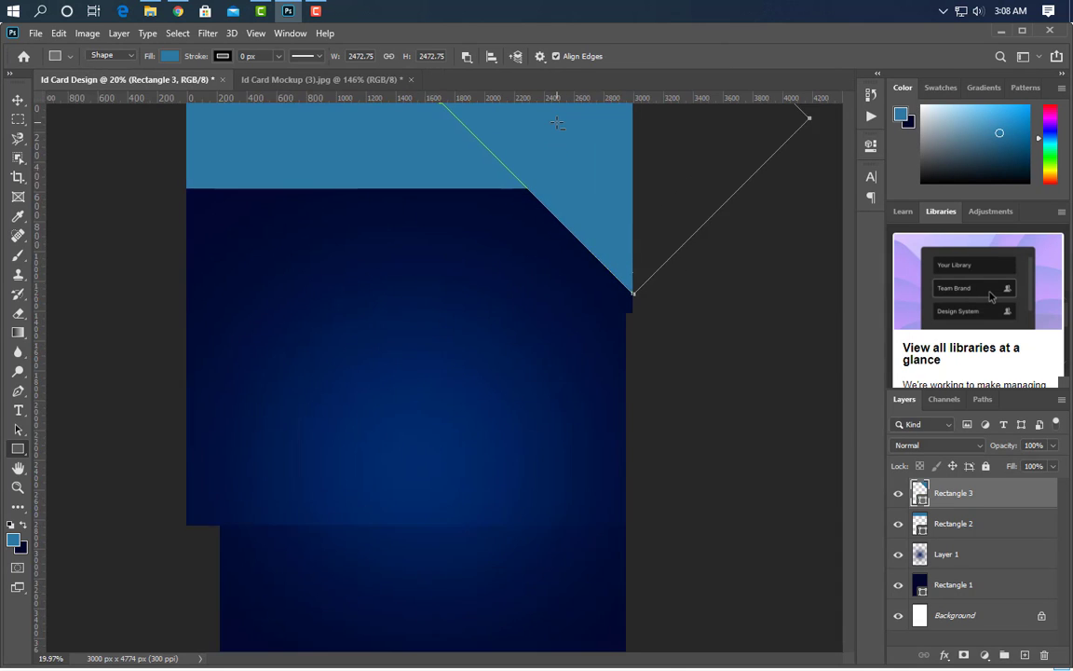
scroll(477, 181, up, 3)
scroll(372, 228, up, 1)
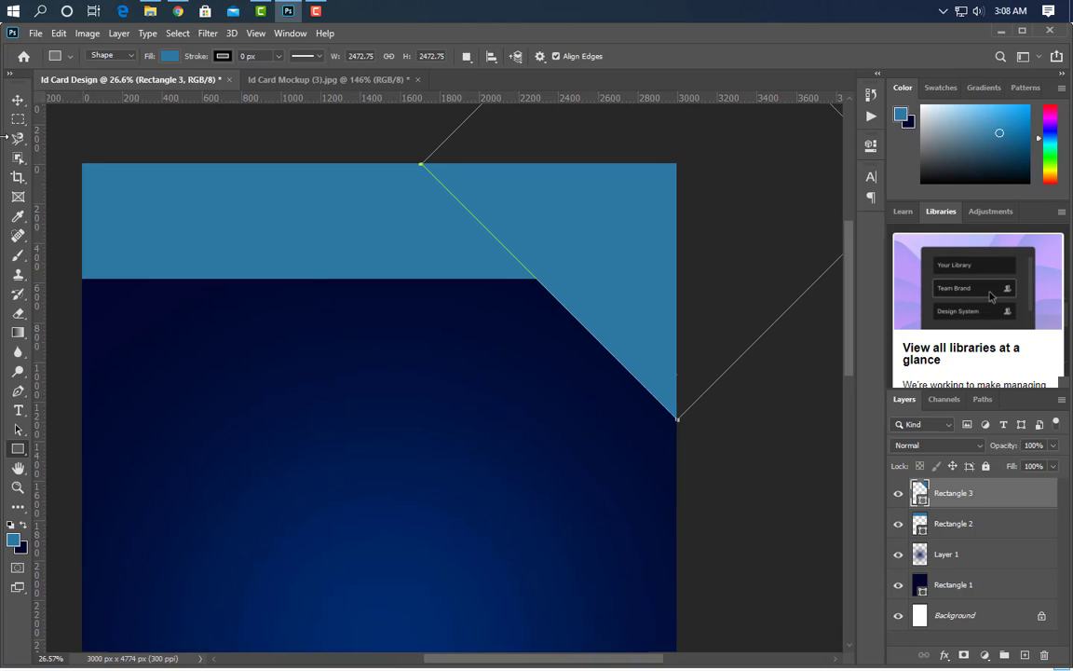
key(v)
scroll(682, 462, down, 2)
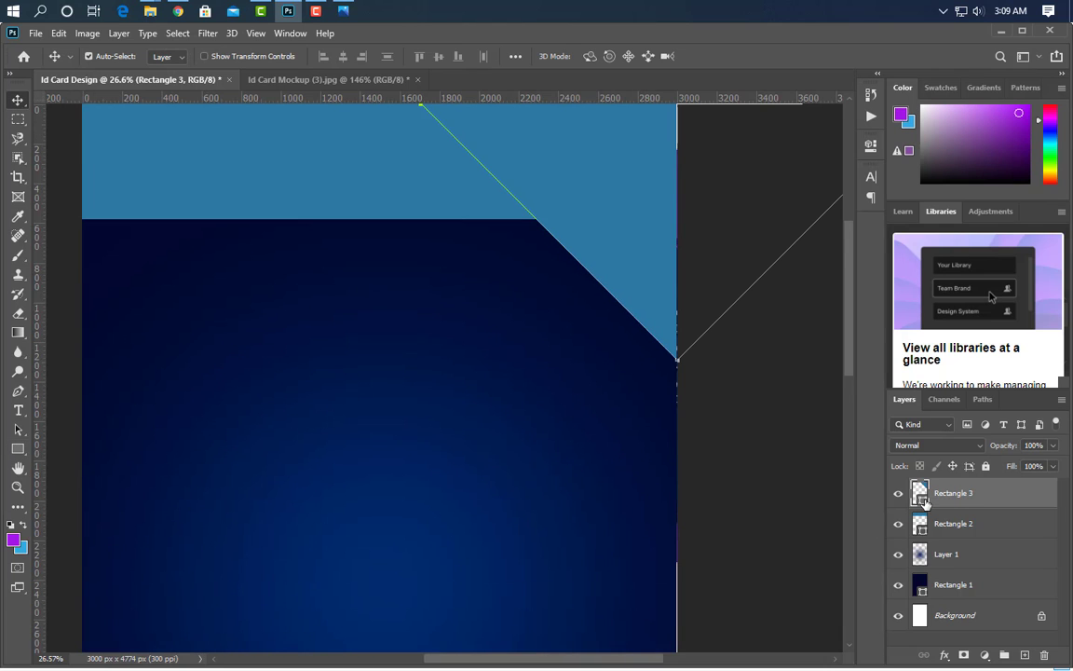
click(23, 550)
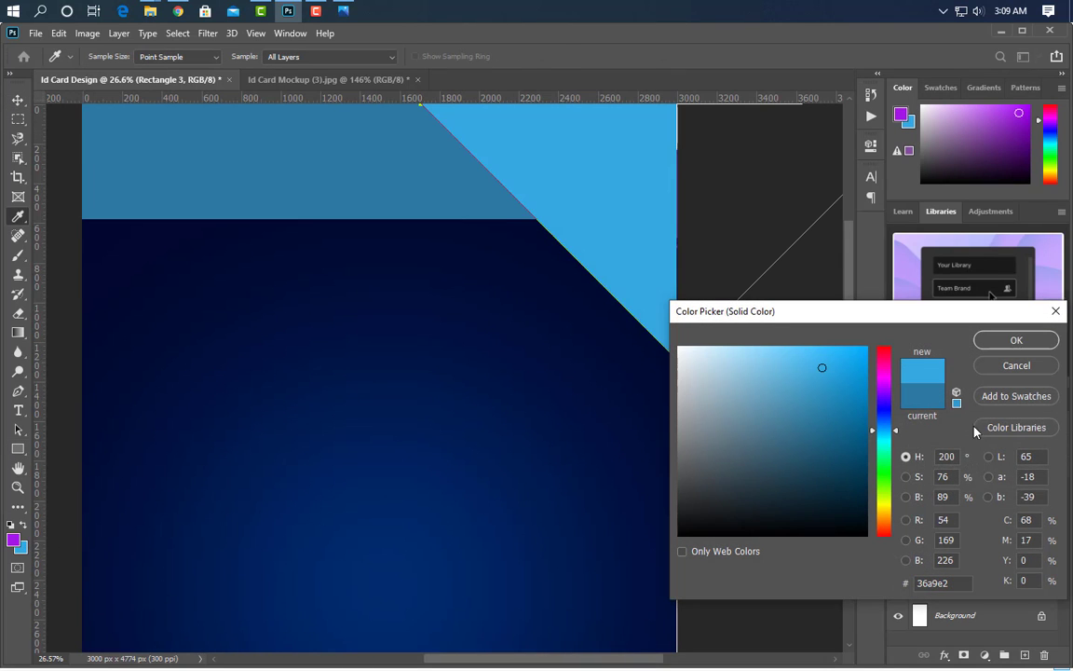
click(1000, 341)
Duplicate the light-blue corner shape and fill the copy with the header band's blue #2e79a3
scroll(250, 478, down, 1)
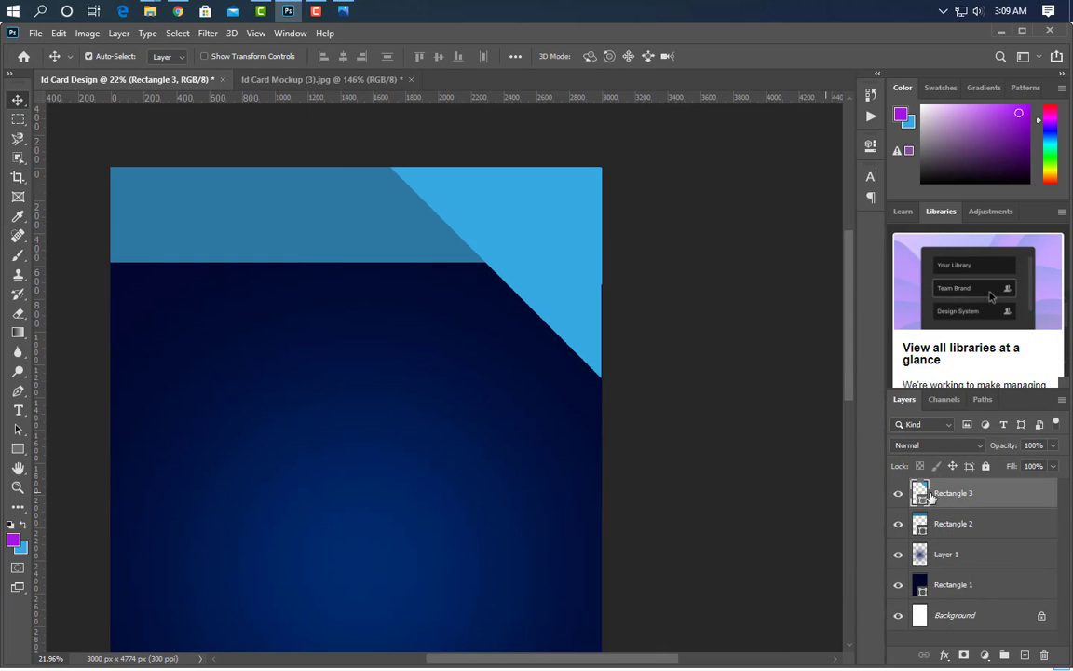
key(ctrl+j)
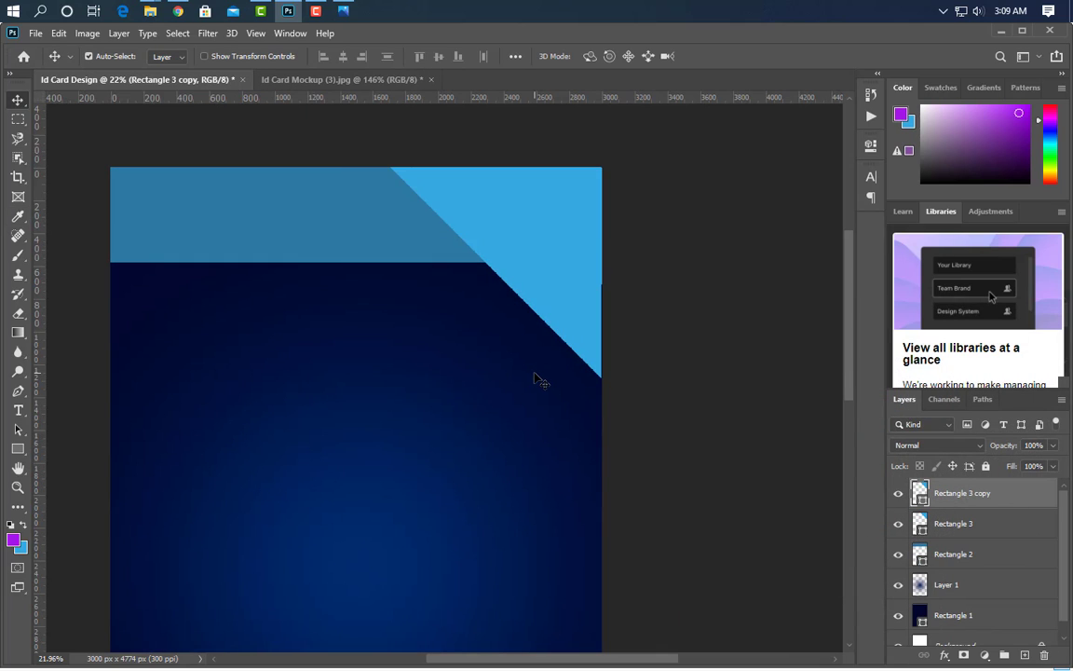
double_click(921, 501)
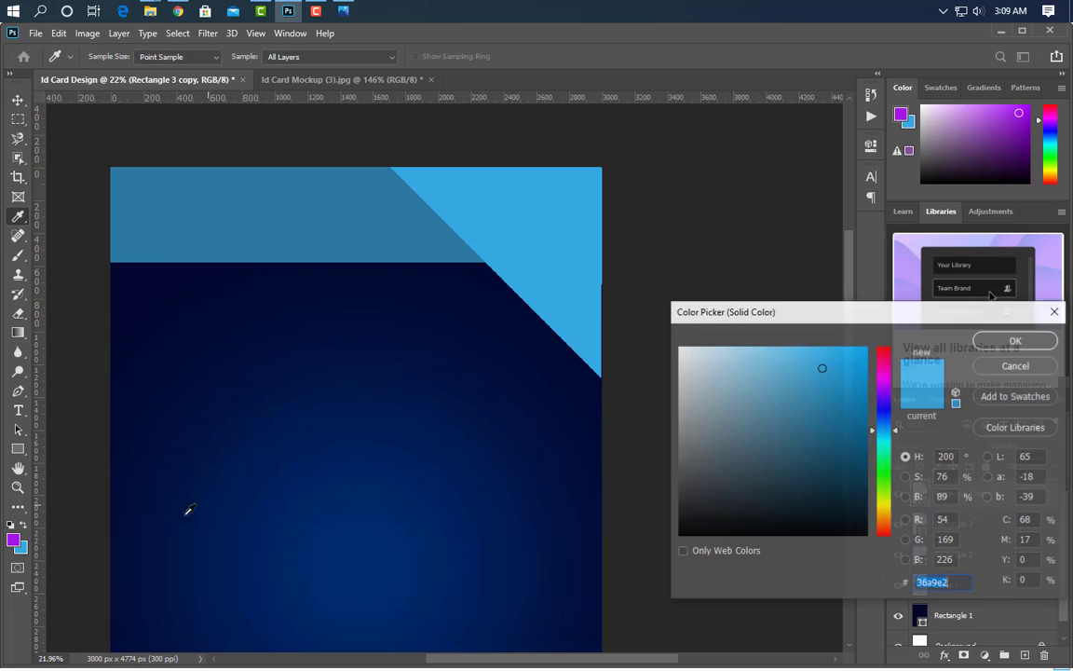
click(160, 231)
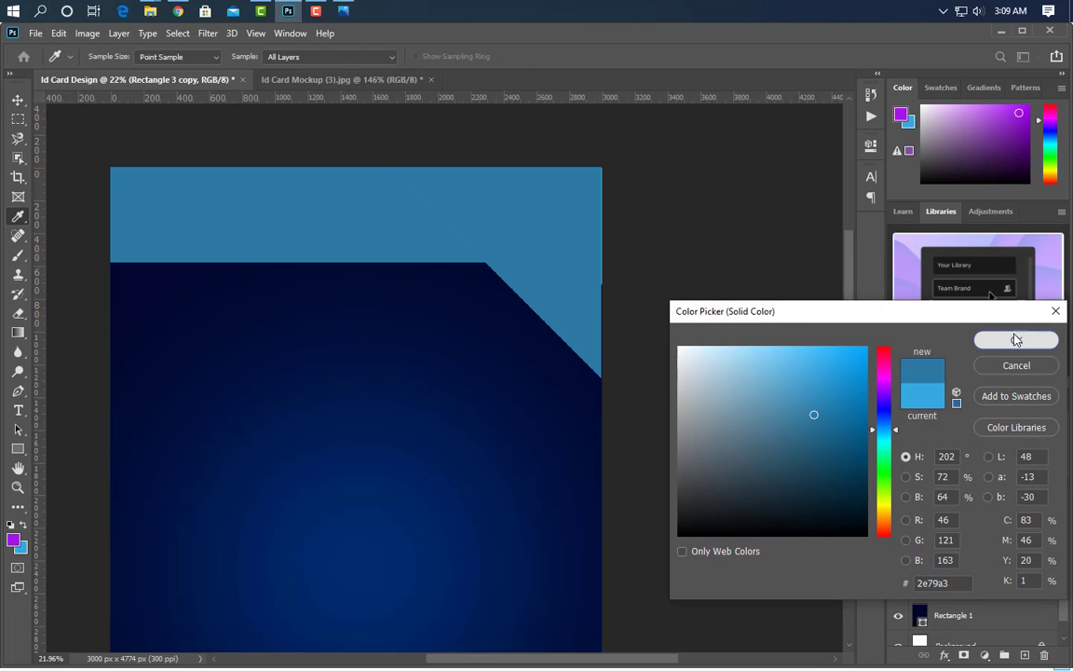
click(1017, 340)
Shift the blue copy about 90 px to the right, leaving a light-blue diagonal stripe along its edge
key(shift+Right)
key(shift+Right)
key(shift+Right)
key(shift+Right)
key(shift+Right)
key(shift+Right)
key(shift+Right)
key(shift+Right)
key(shift+Right)
key(shift+Left)
key(shift+Left)
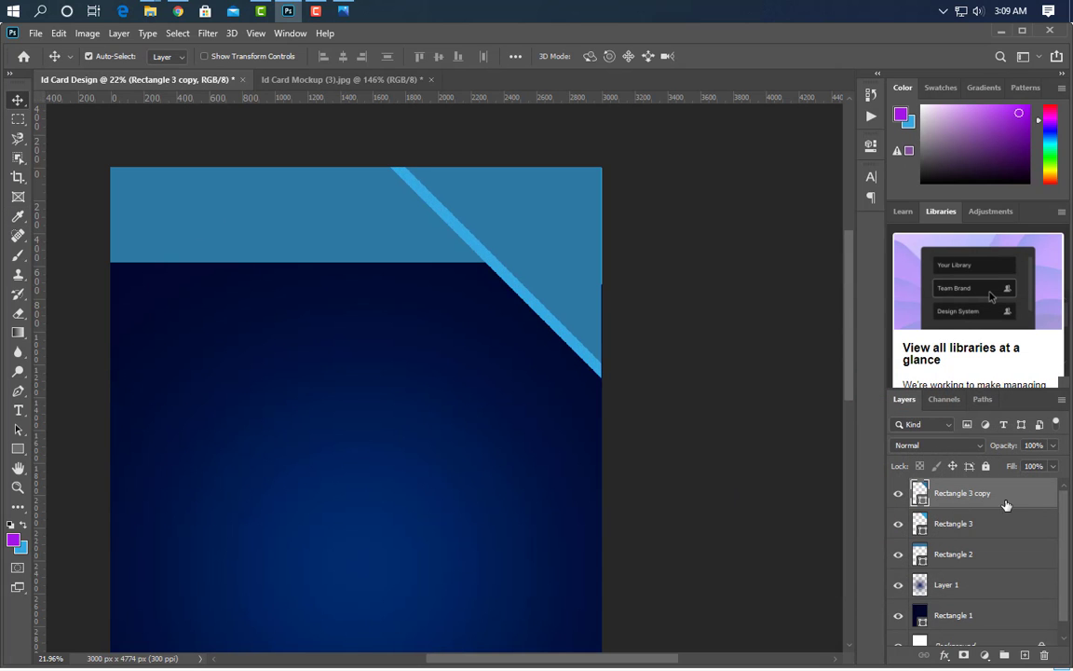
Change the fill of the shifted corner copy to white #ffffff
drag(1006, 504, 1024, 654)
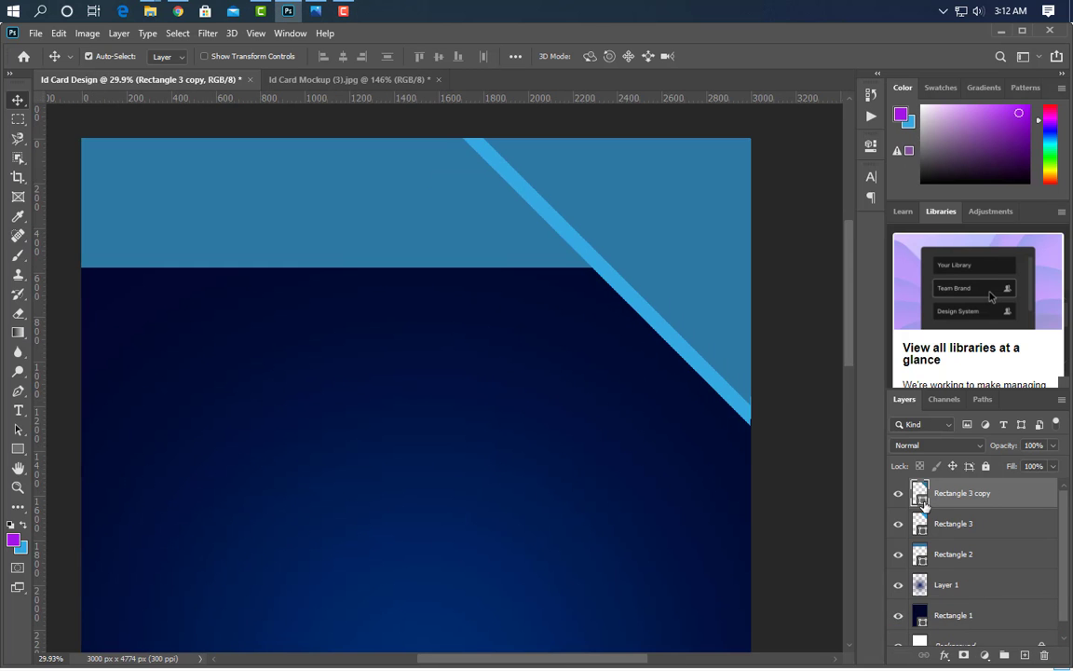
double_click(924, 500)
drag(736, 395, 674, 341)
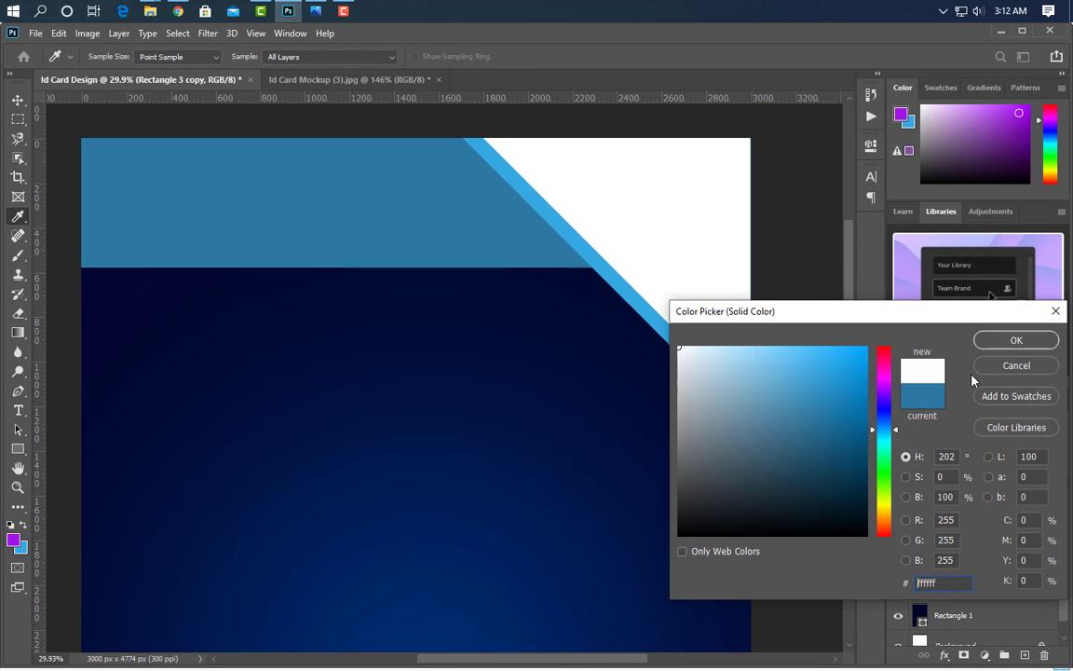
click(1016, 341)
Duplicate the white corner shape and fill the copy with the header band's blue
drag(1027, 506, 1025, 655)
double_click(919, 493)
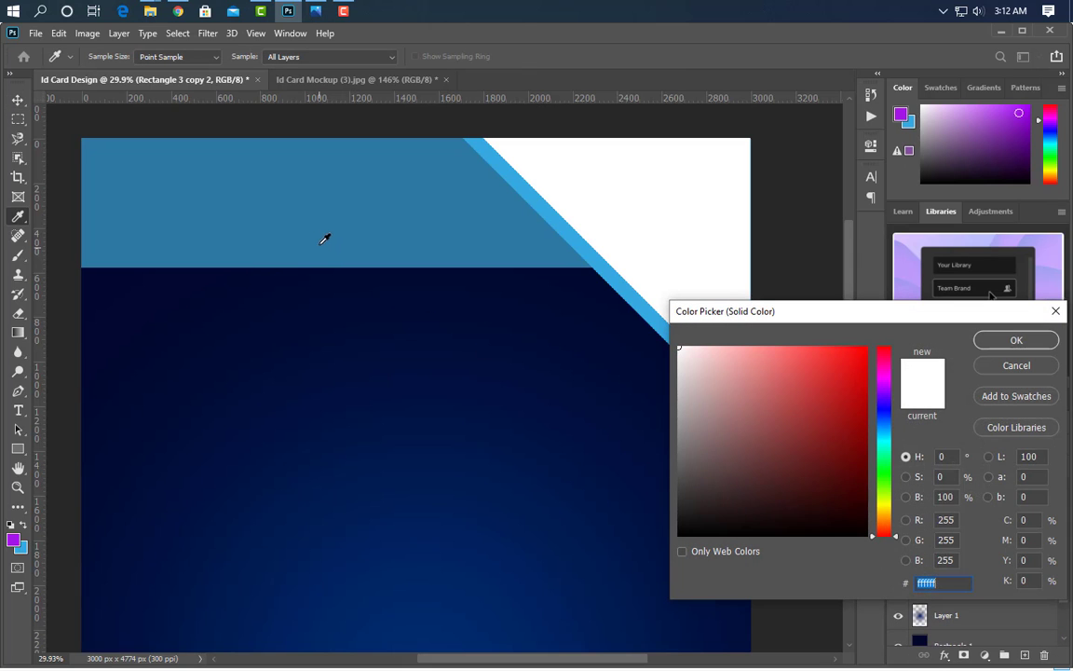
click(326, 238)
click(1016, 340)
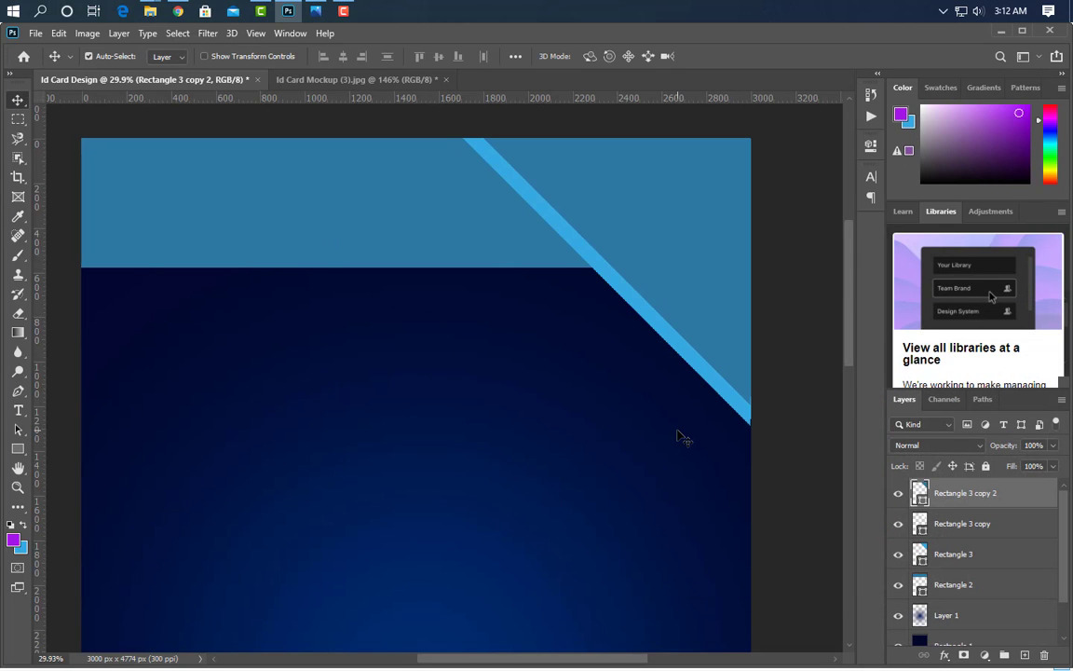
Nudge the new blue copy a few pixels to the right, leaving a thin white diagonal line beside the stripe
key(Right)
key(Right)
key(Right)
key(Right)
key(Right)
key(Right)
key(Right)
key(Right)
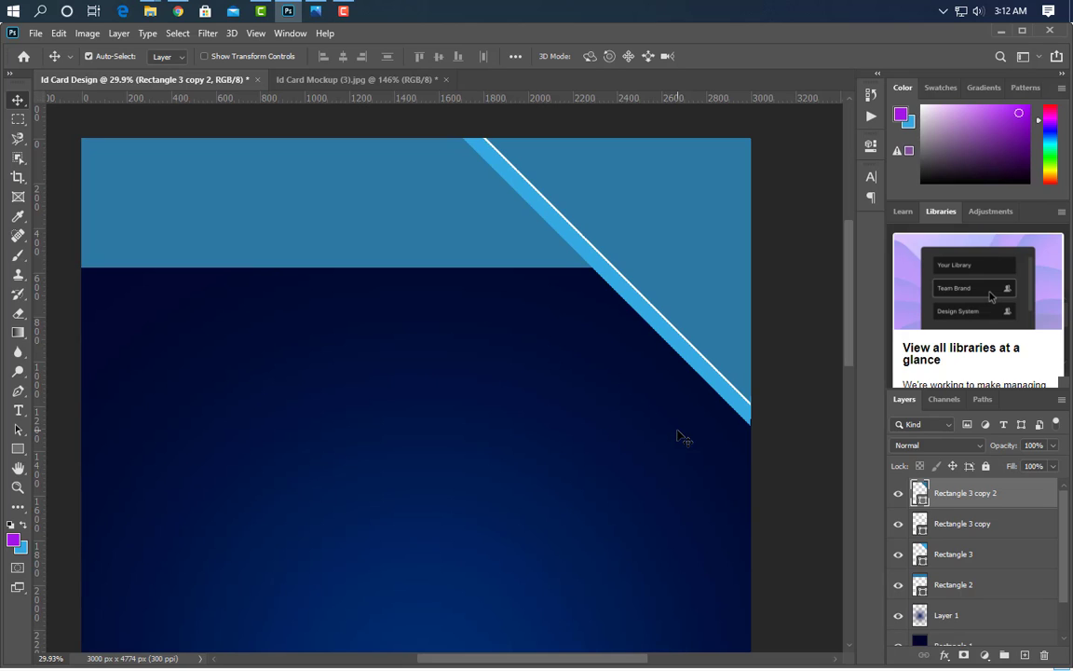
key(Left)
key(Left)
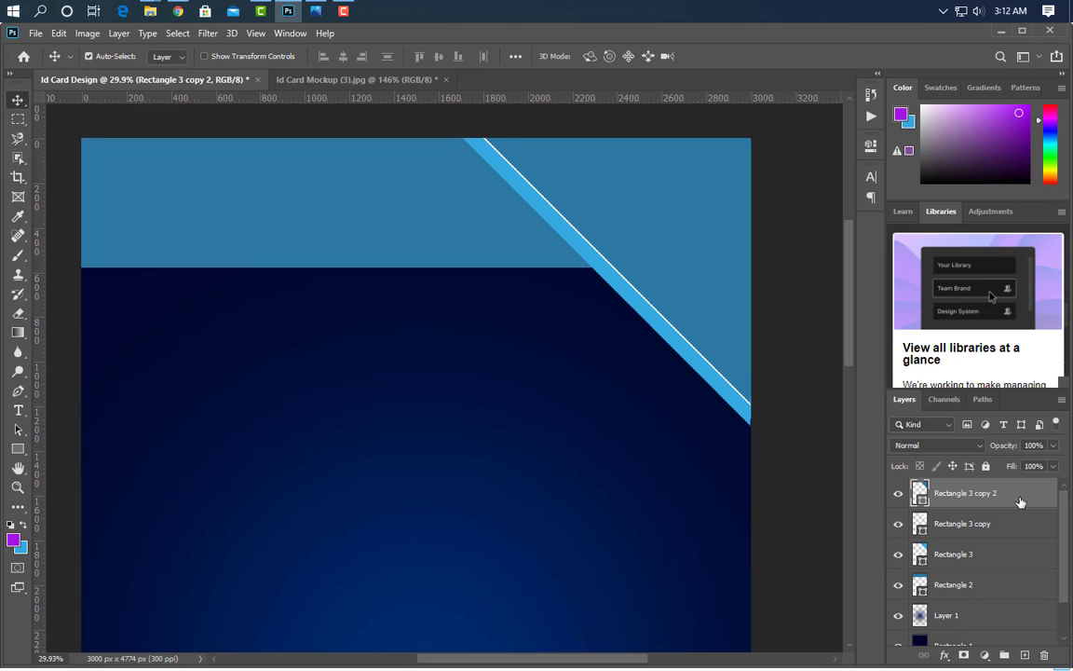
Duplicate the topmost blue corner shape and fill the copy with purple #a117e4
drag(1020, 502, 1025, 655)
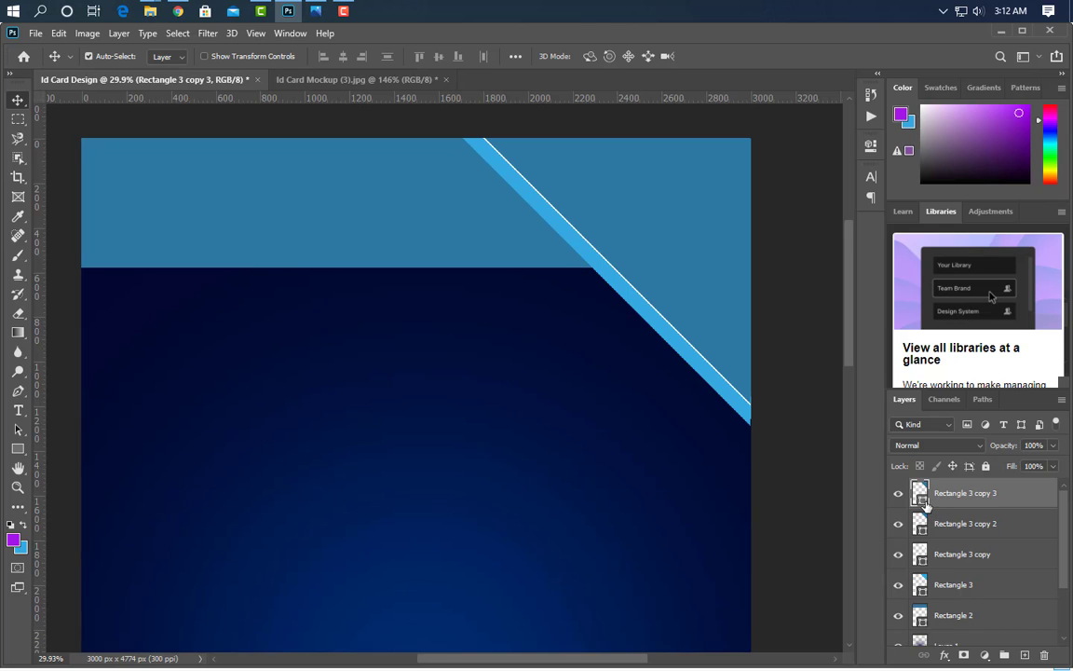
double_click(920, 494)
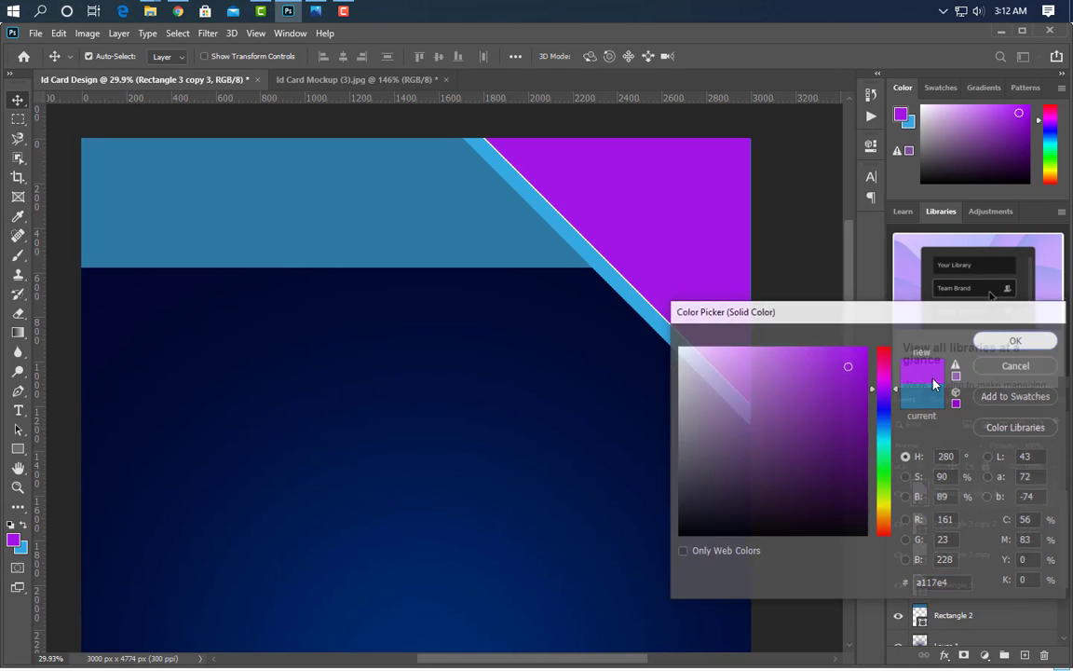
Shift the purple corner shape about 170 px to the right, leaving a wide blue diagonal band beside the white line
key(shift+Right)
key(shift+Right)
key(shift+Right)
key(shift+Right)
key(shift+Right)
key(shift+Right)
key(shift+Right)
key(shift+Right)
key(shift+Right)
key(shift+Right)
key(shift+Right)
key(shift+Right)
key(shift+Right)
key(shift+Right)
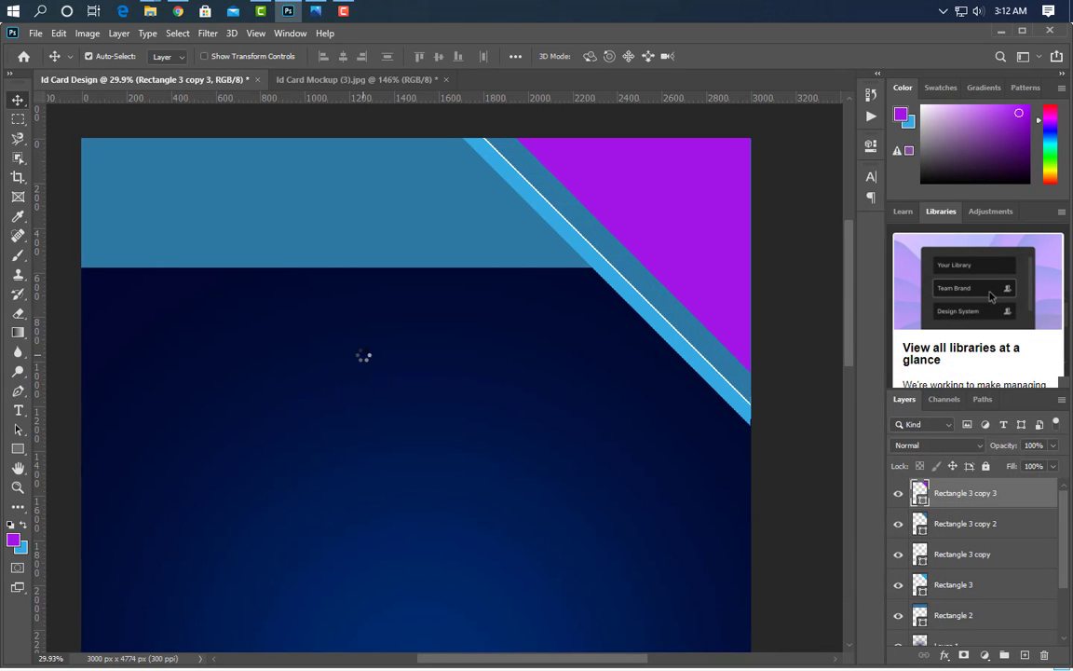
key(shift+Right)
key(shift+Right)
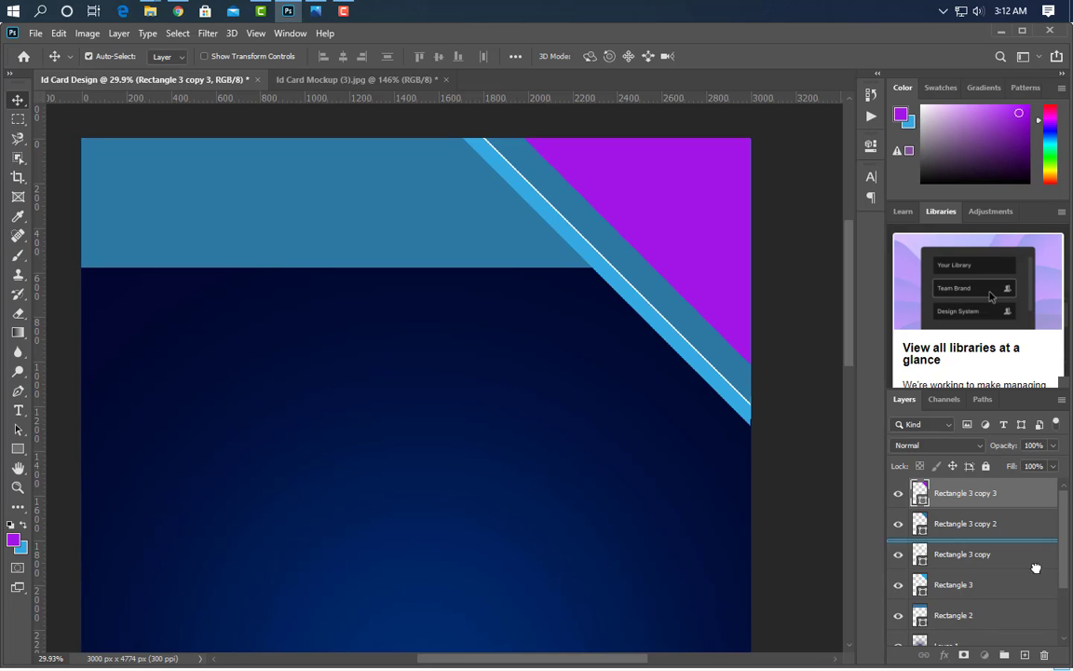
Duplicate the purple corner shape and fill the copy with white #ffffff
key(ctrl+j)
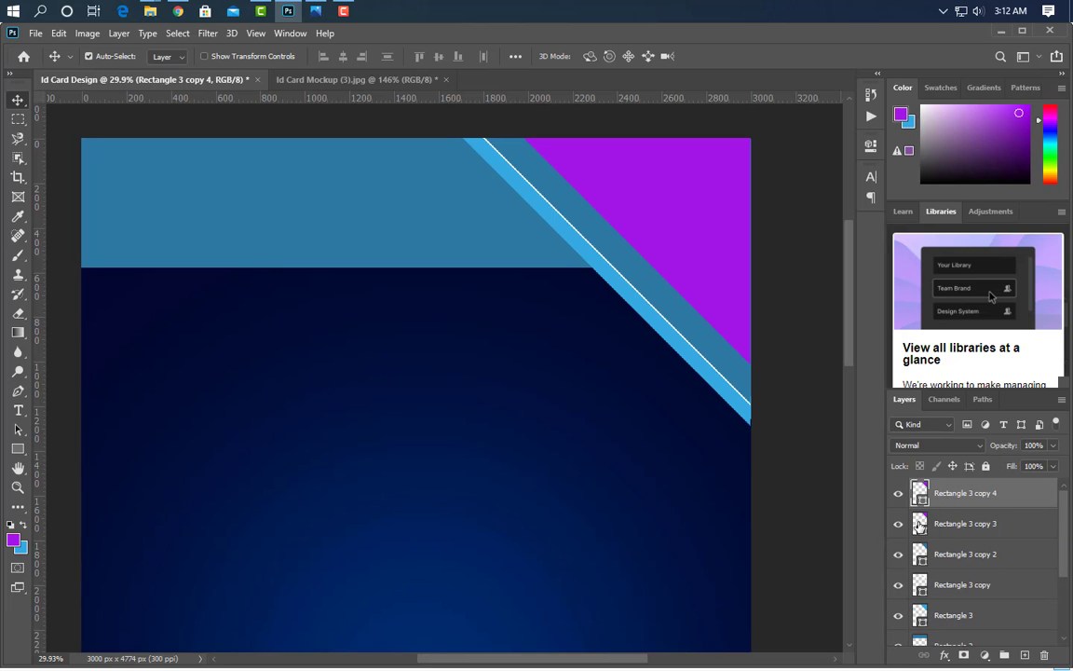
double_click(922, 502)
click(678, 348)
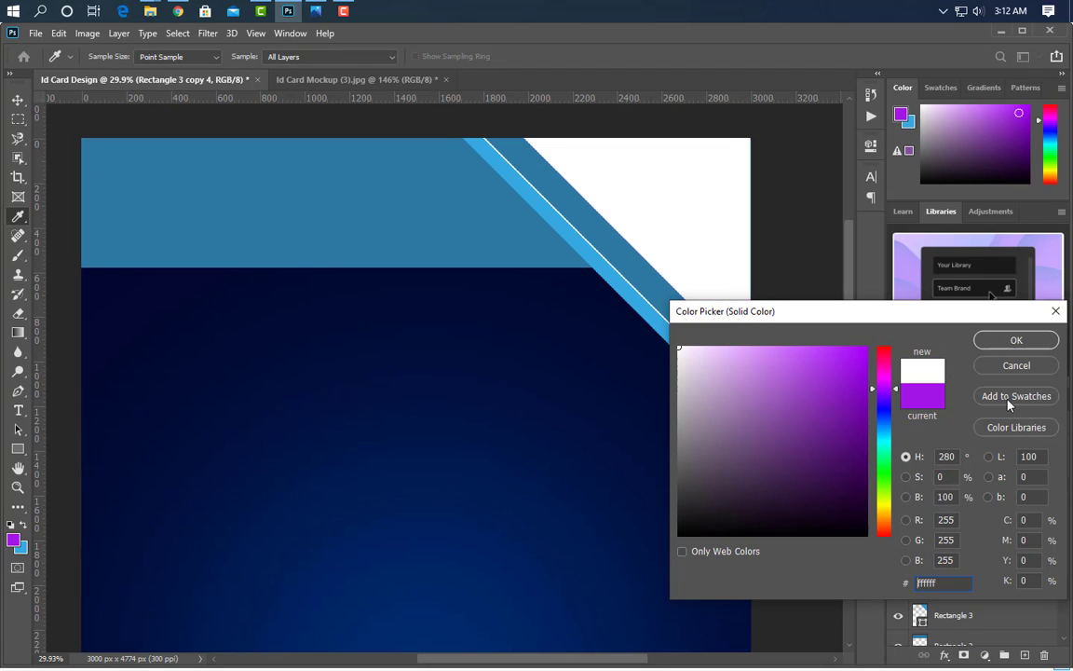
click(1023, 343)
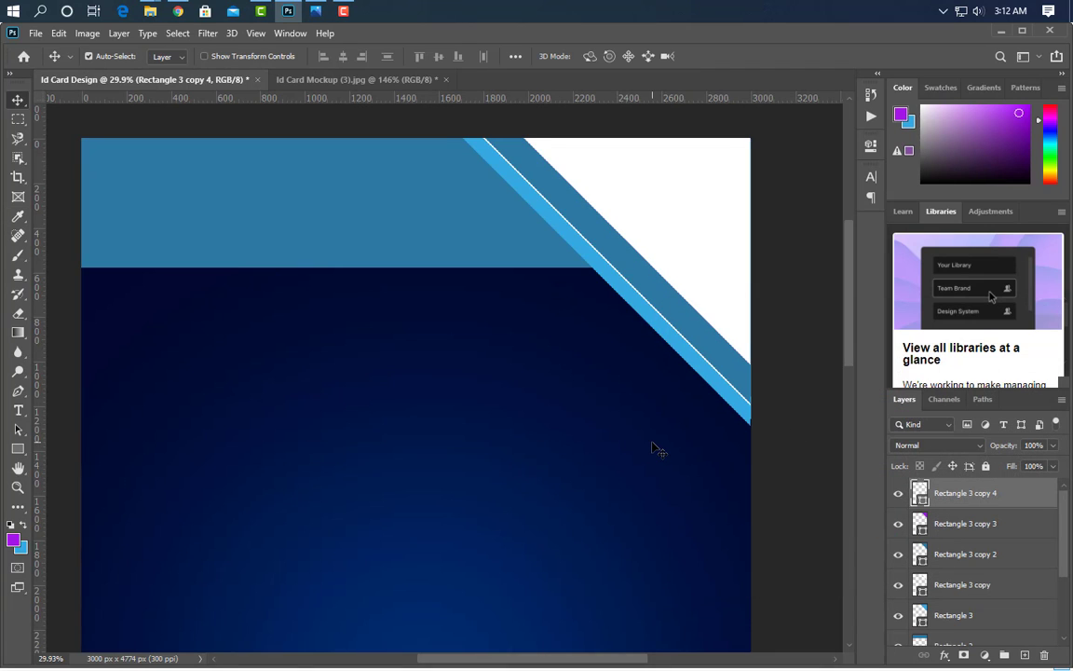
Shift the white corner shape about 80 px to the right, exposing a purple diagonal stripe beside it
key(shift+Right)
key(shift+Right)
key(shift+Right)
key(shift+Right)
key(shift+Right)
key(shift+Right)
key(shift+Right)
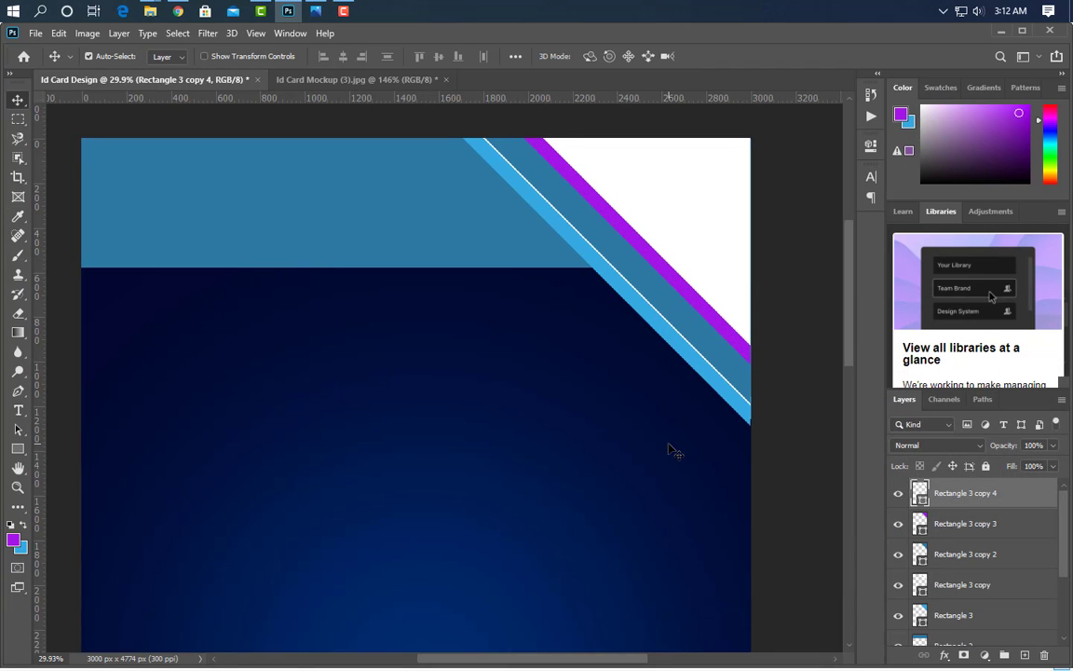
Duplicate the white corner shape and fill the copy with the header band's blue #2e79a3
key(ctrl+j)
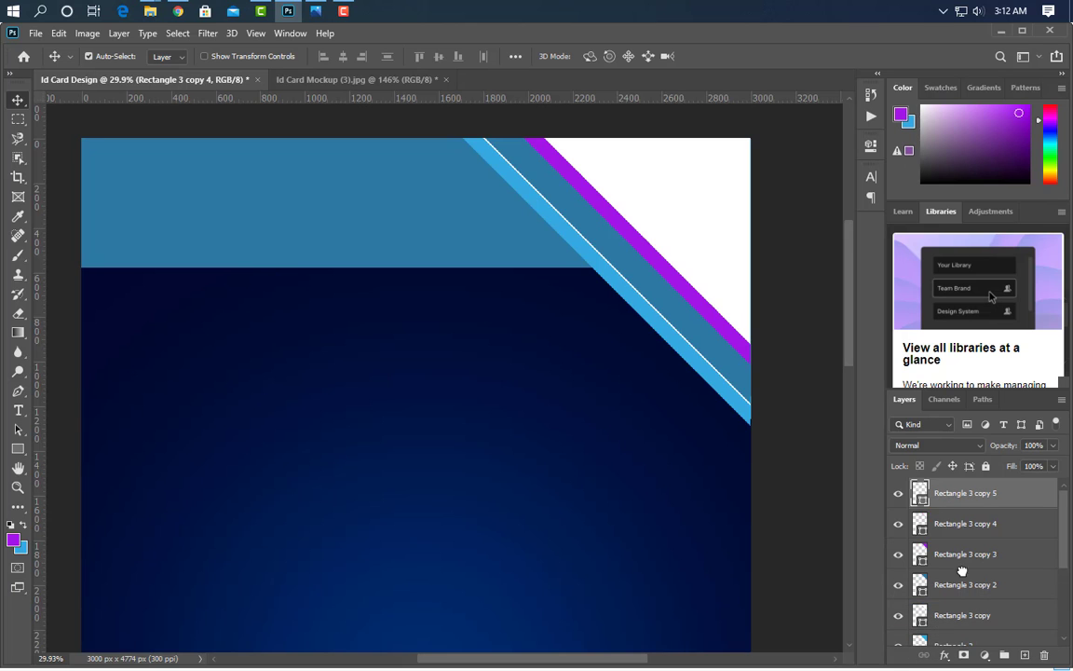
double_click(921, 500)
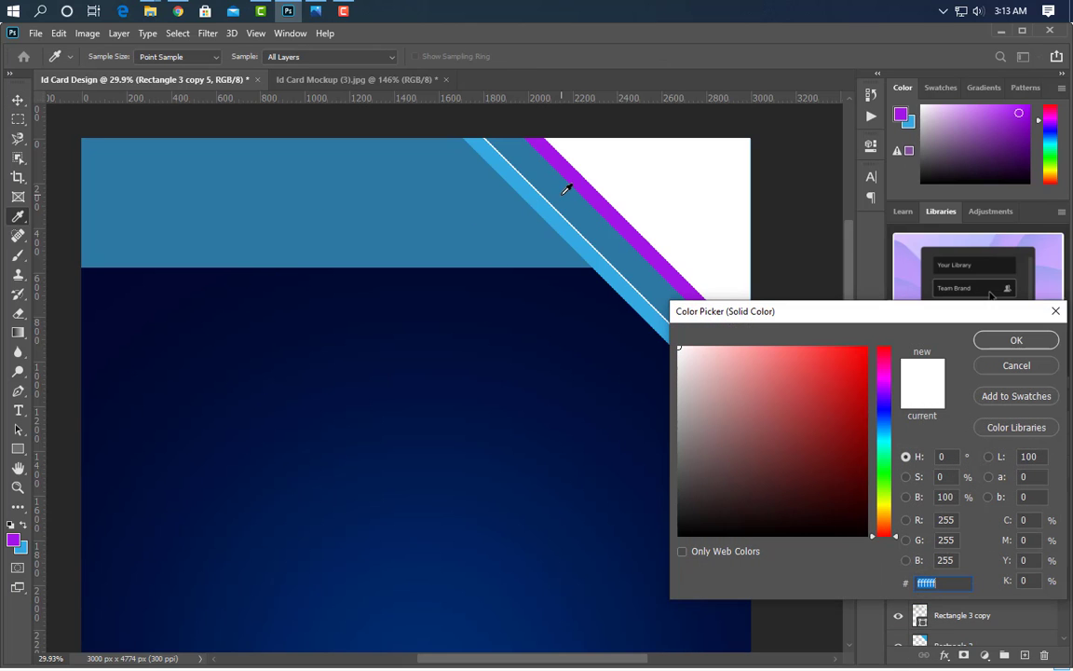
click(566, 188)
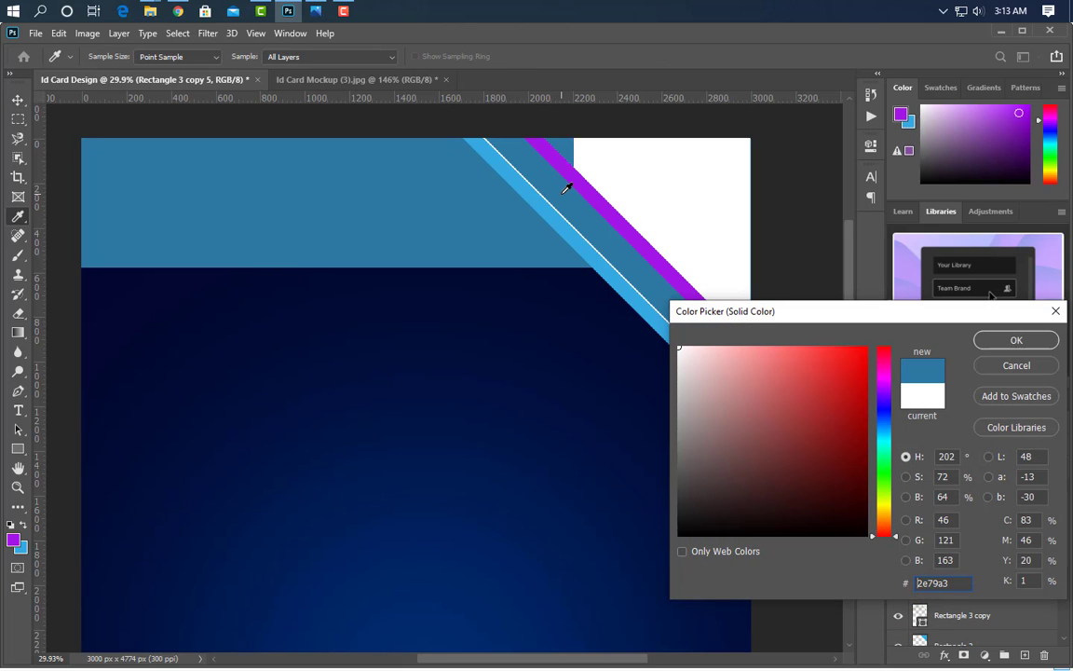
click(1000, 341)
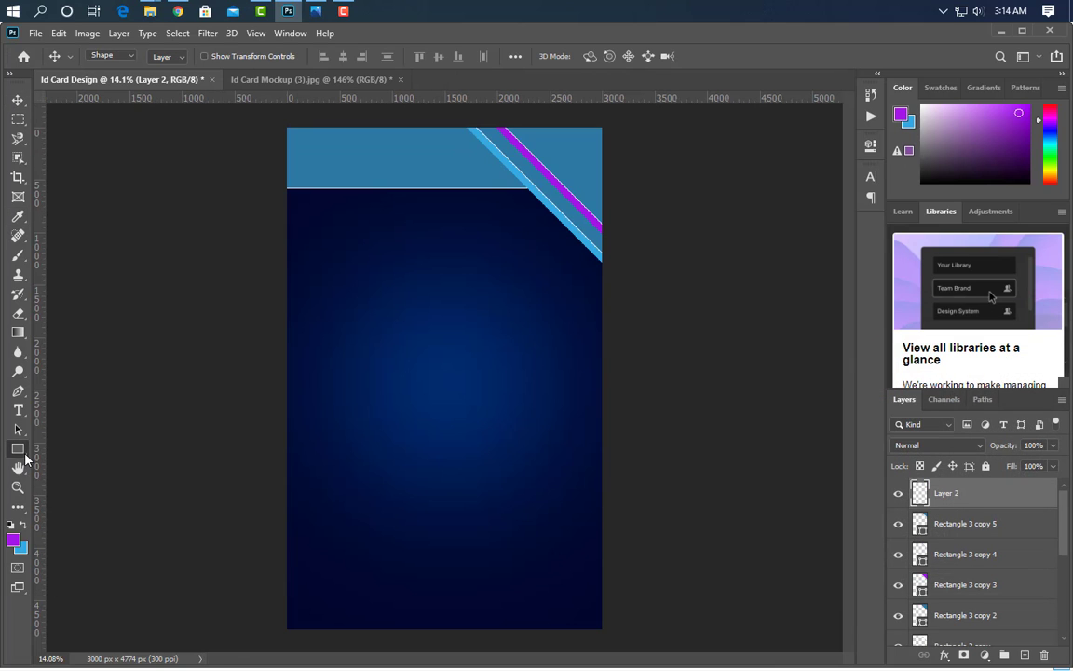
Draw a purple square about 1113 px wide below the header band and round all its corners to 68 px
click(17, 449)
key(shift)
drag(386, 229, 503, 370)
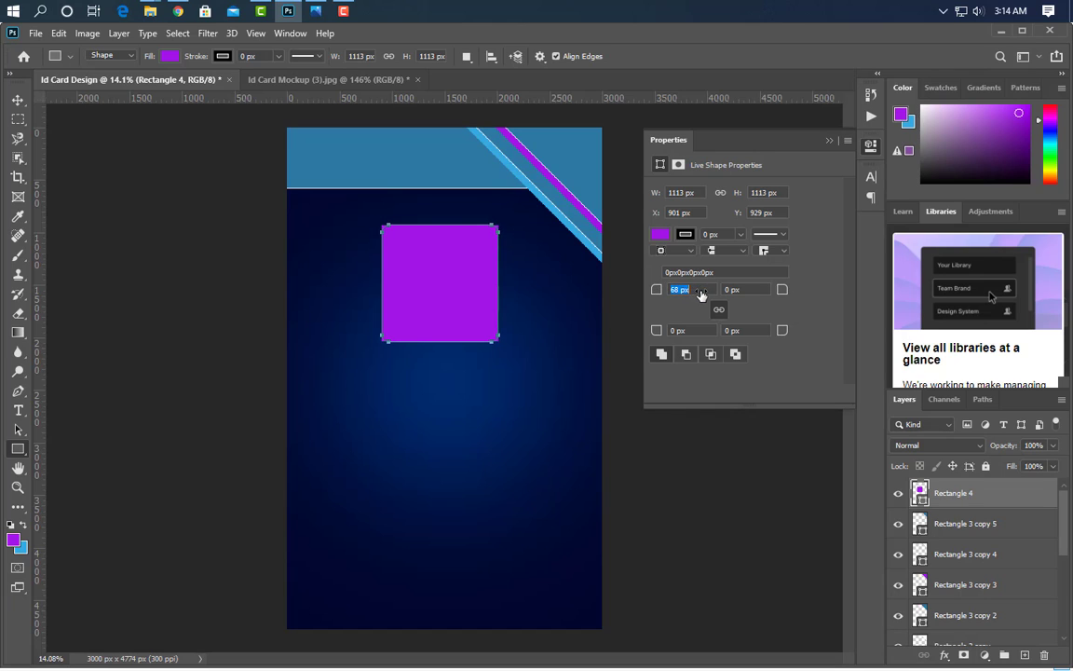
drag(702, 293, 702, 293)
click(829, 141)
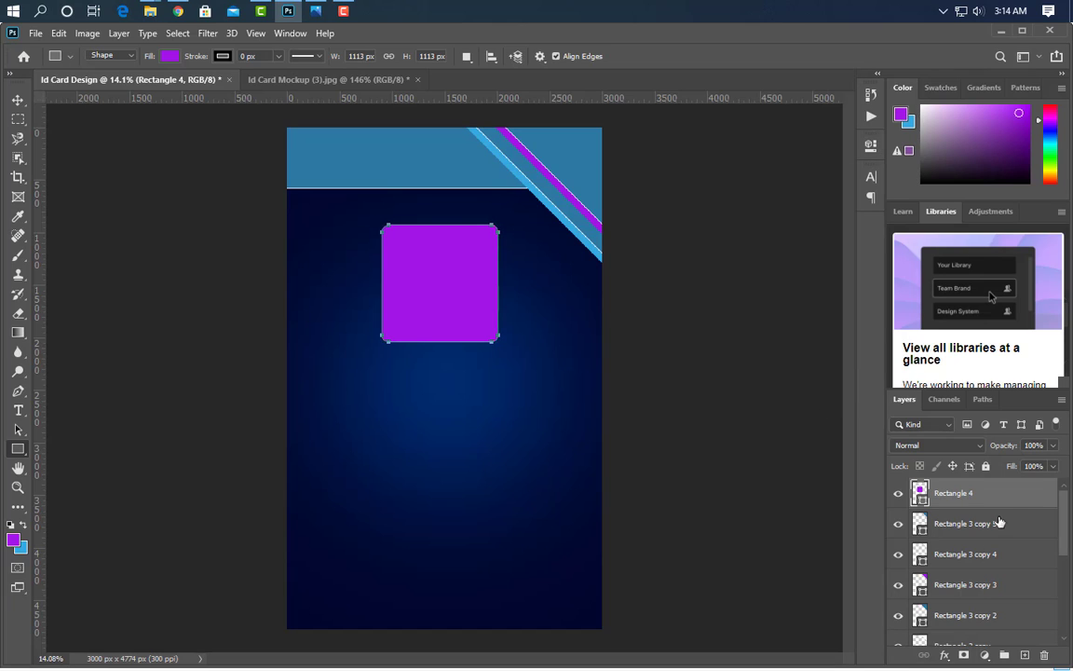
Duplicate the purple square and scale the copy up proportionally to about 110%
drag(1015, 503, 1025, 655)
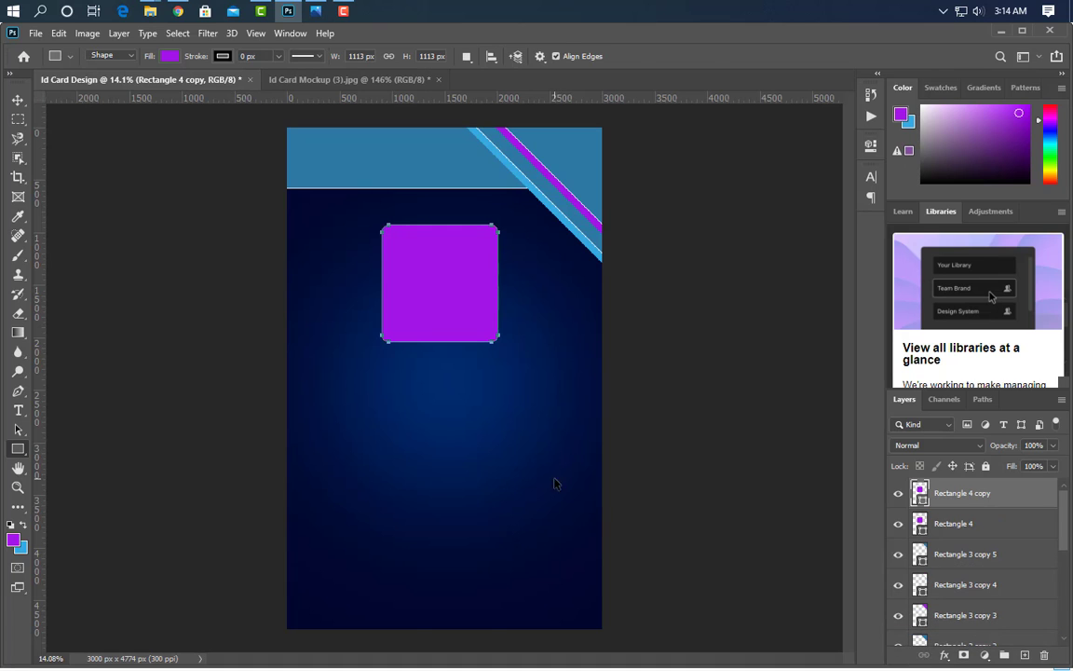
key(ctrl+t)
drag(441, 216, 442, 208)
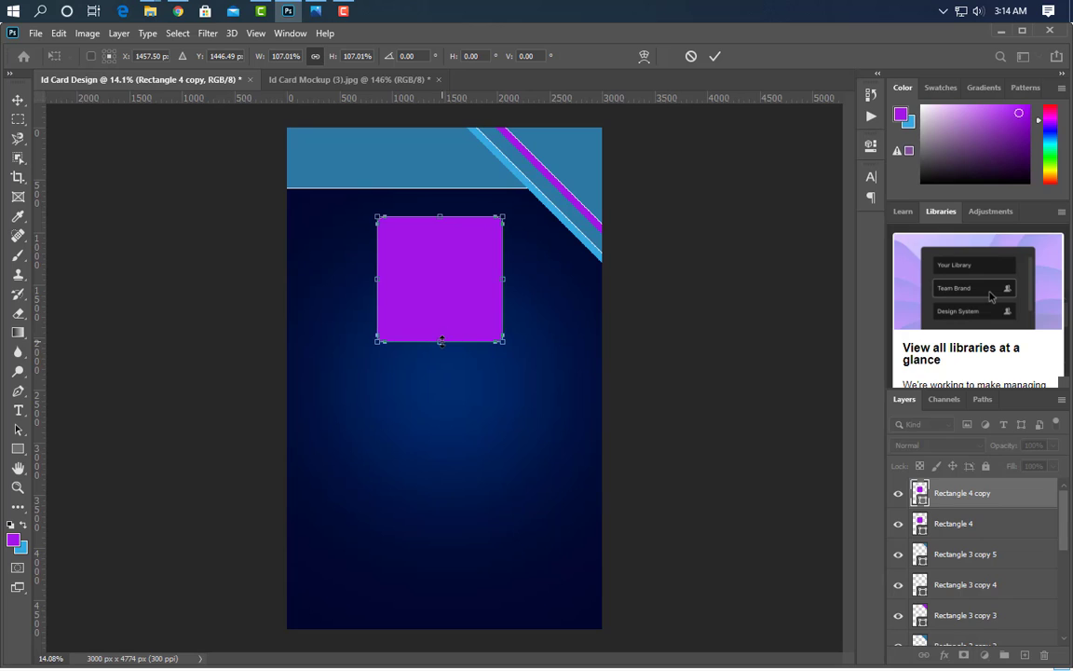
drag(442, 218, 441, 210)
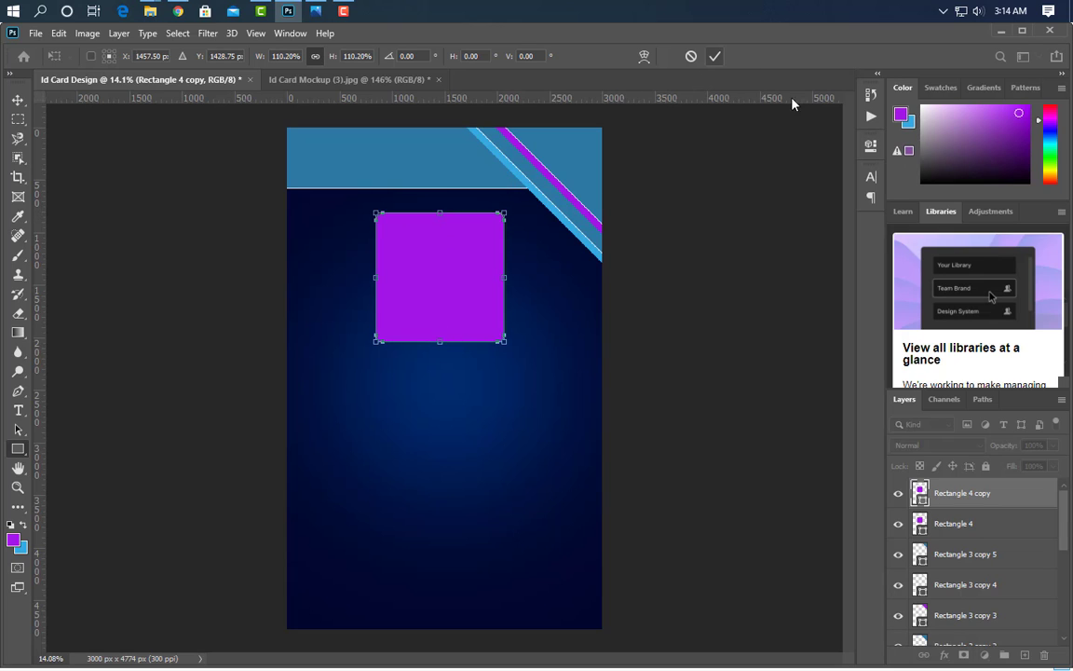
key(Return)
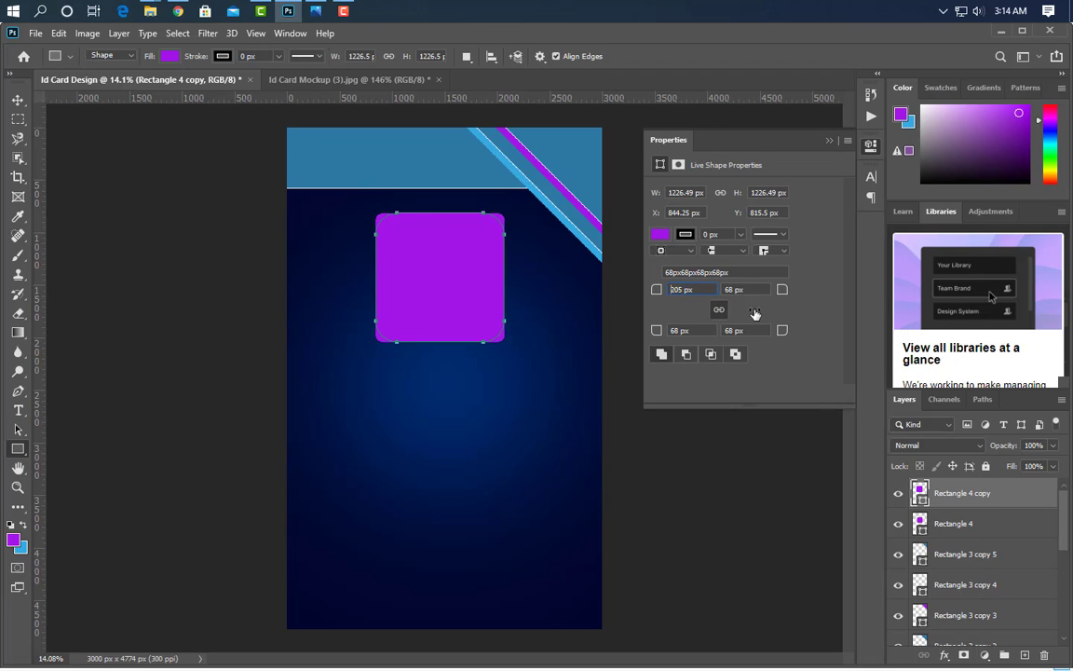
Round the enlarged copy's corners to 297 px and fill it with white #ffffff
key(Return)
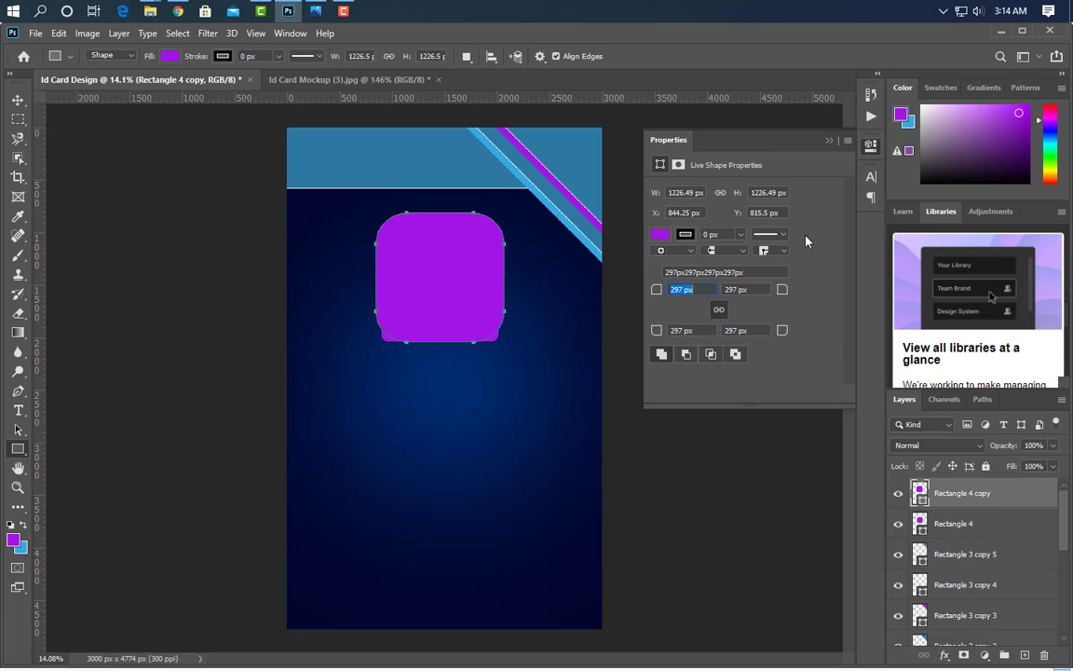
click(828, 141)
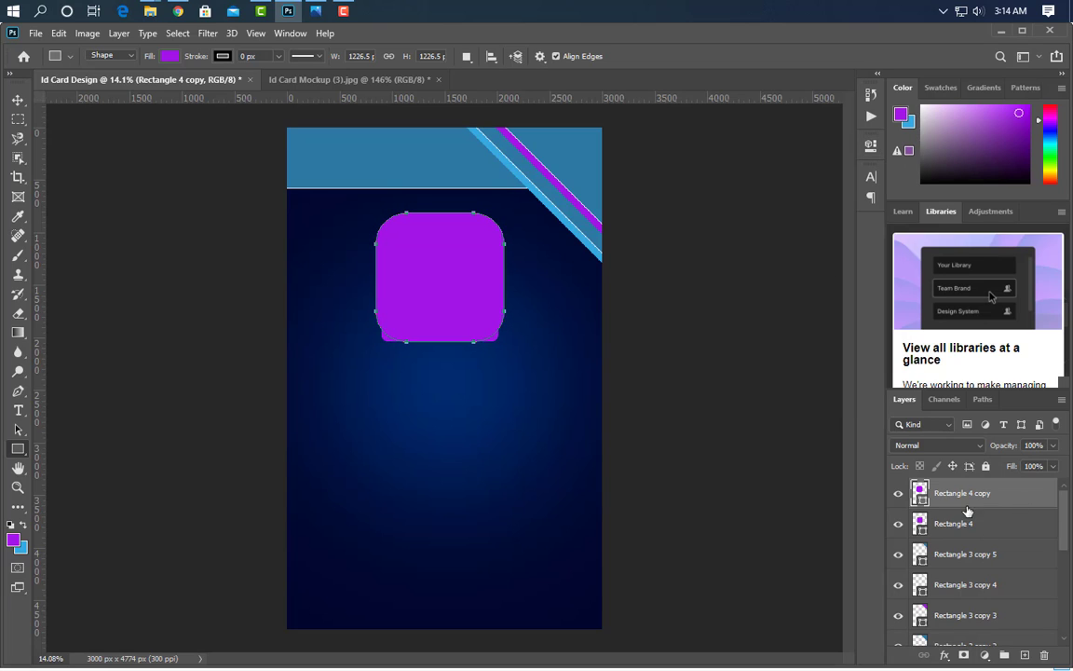
double_click(919, 500)
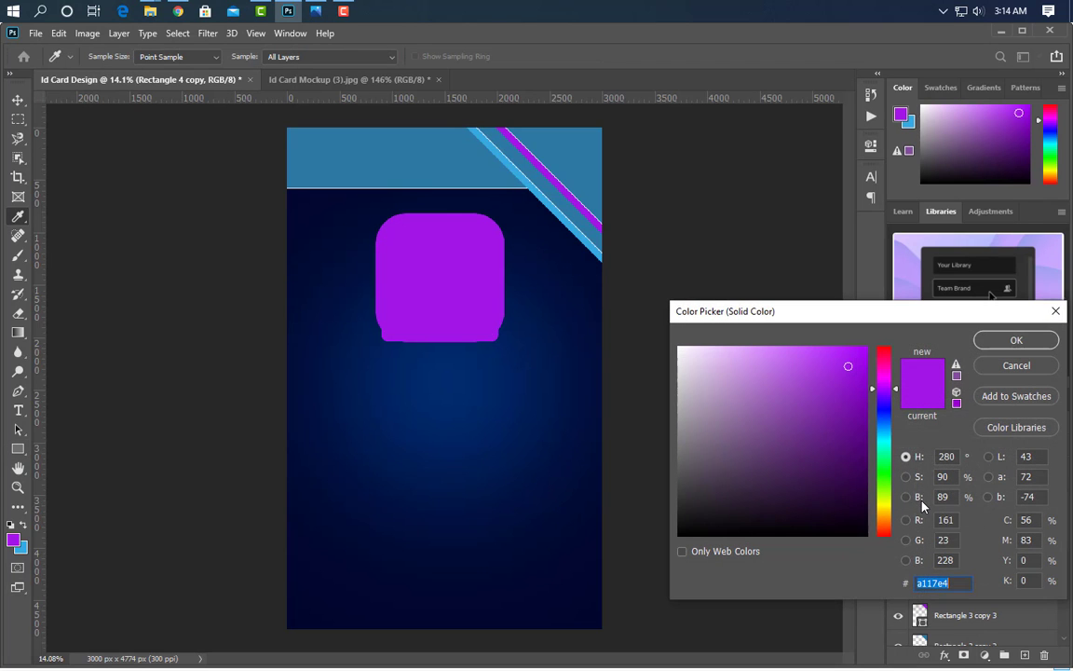
text(ffffff)
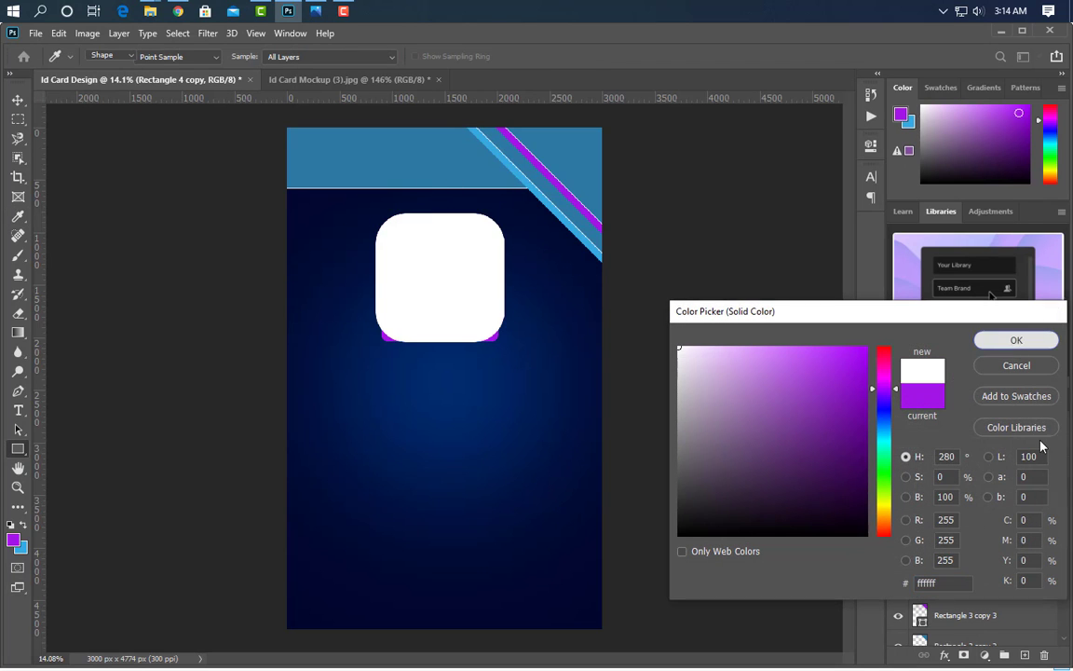
key(Return)
Bring the purple square in front of the white rounded square and centre it vertically on that shape
drag(1008, 524, 984, 502)
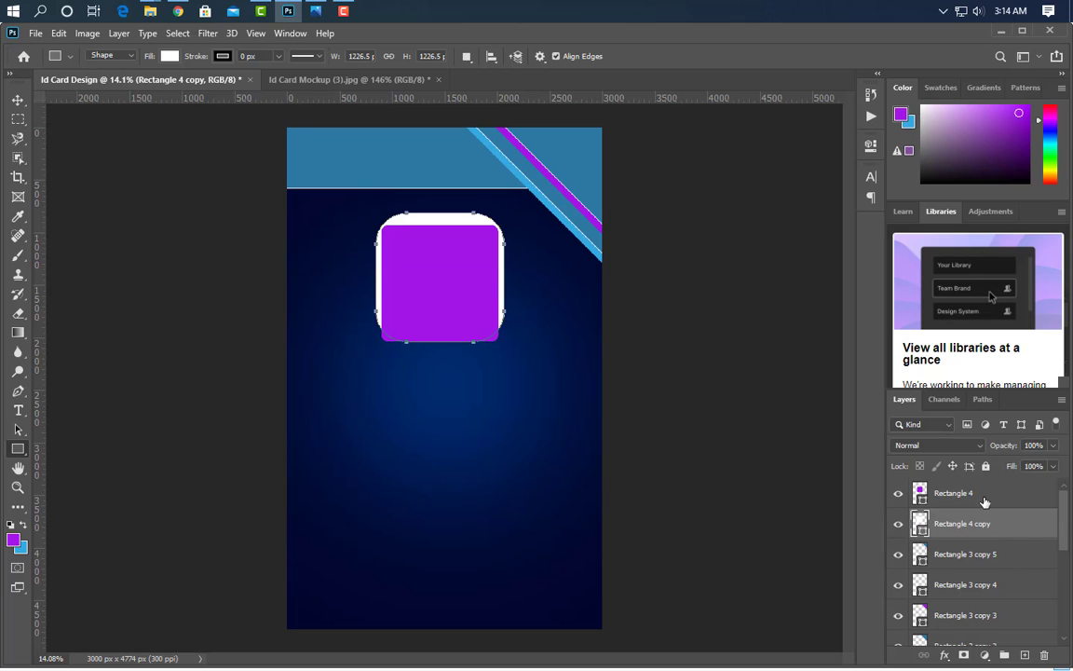
ctrl+click(920, 524)
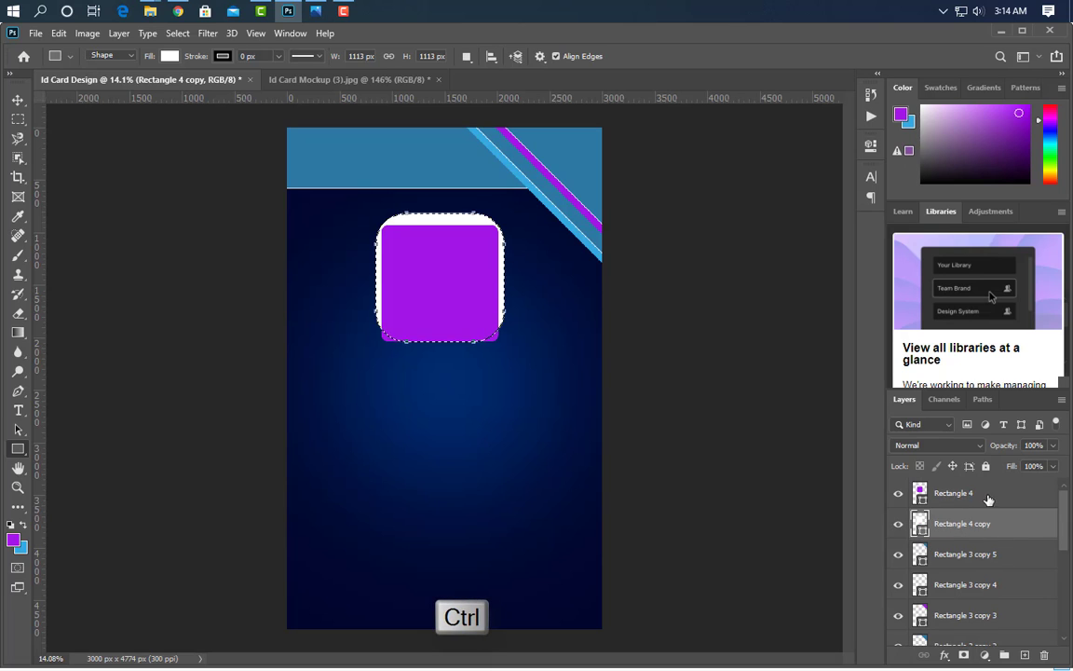
click(985, 495)
click(18, 99)
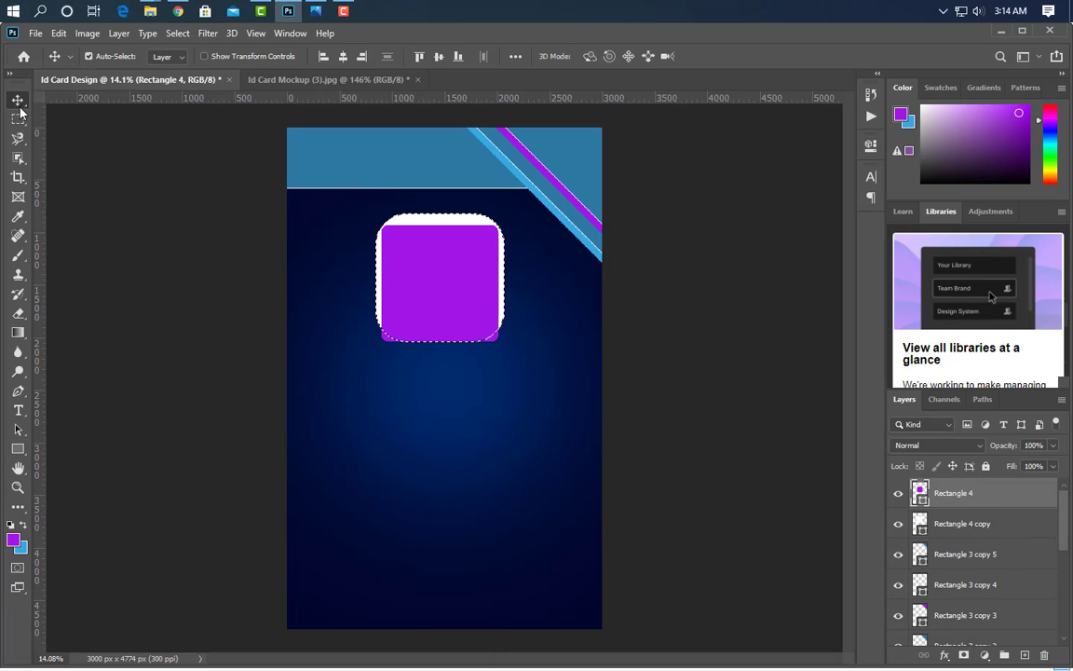
click(439, 56)
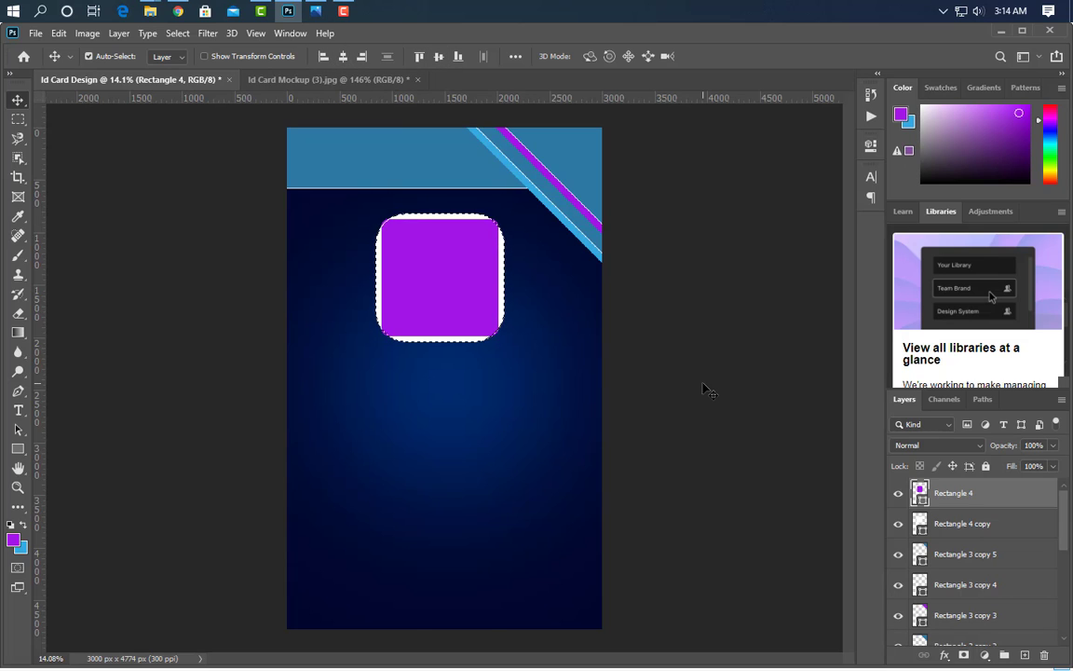
key(ctrl+d)
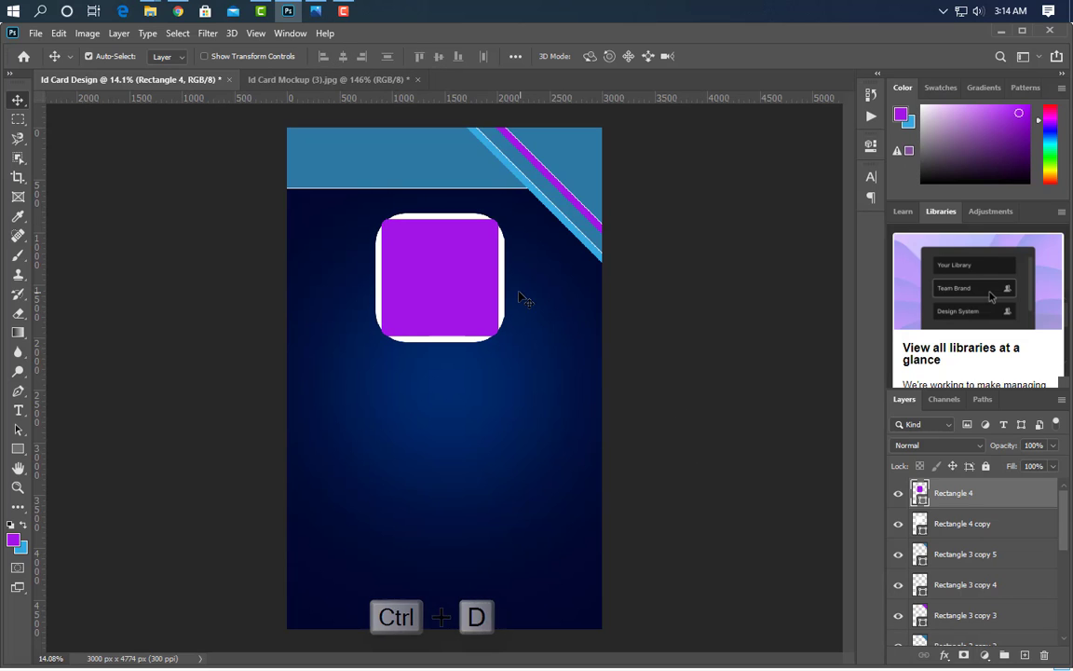
Scale the white rounded square up slightly to widen the border around the purple square
click(503, 287)
key(ctrl+t)
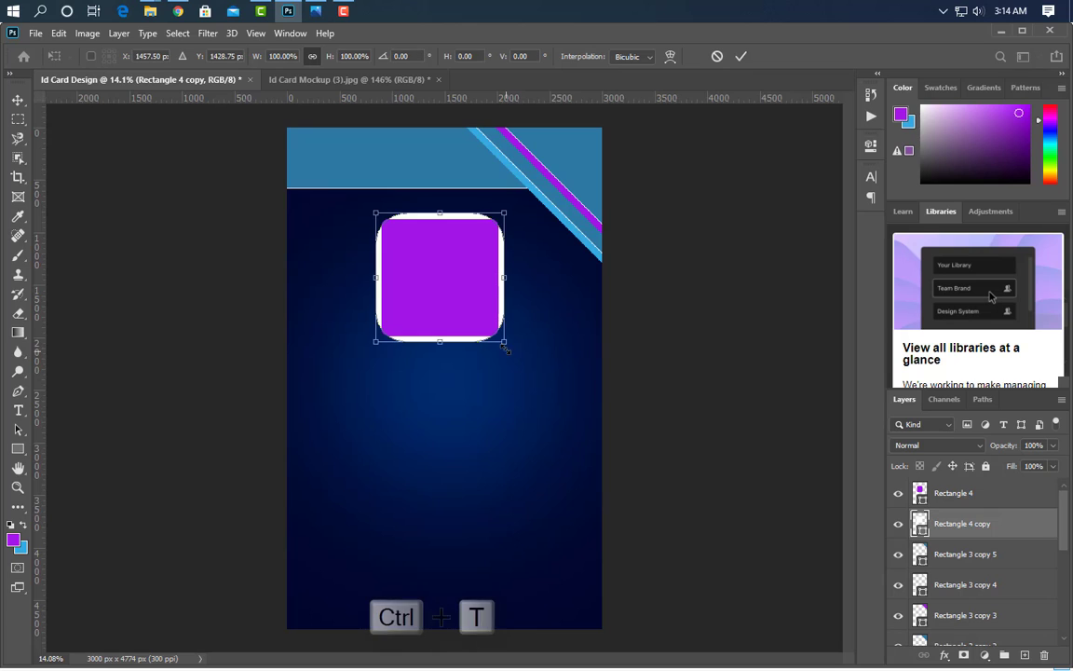
drag(504, 344, 510, 346)
click(741, 56)
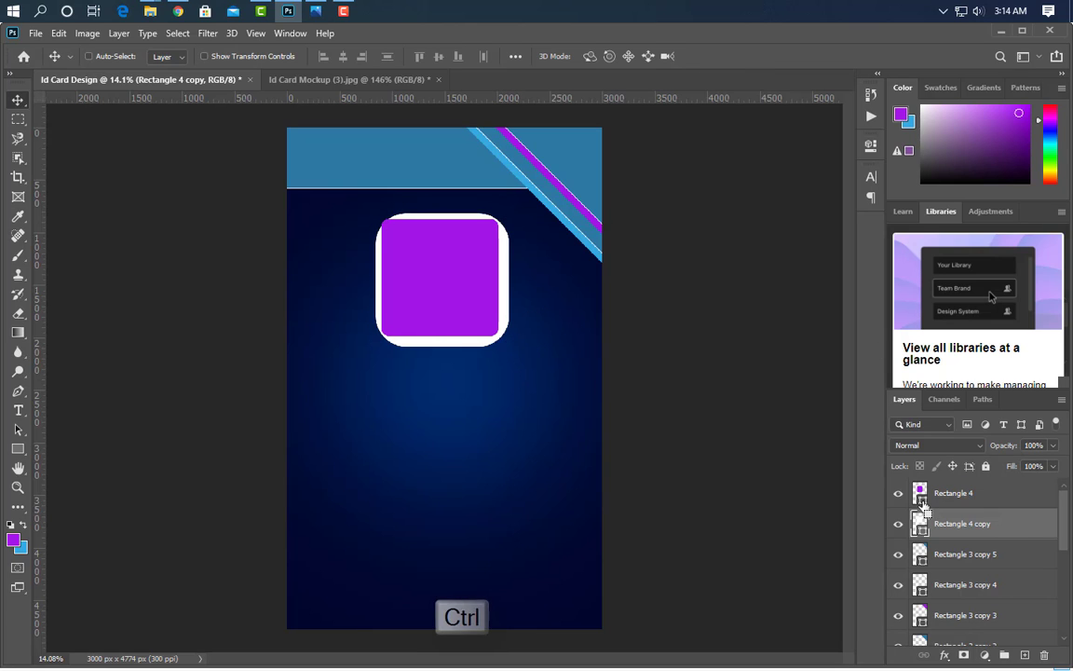
Centre the white rounded square horizontally and vertically on the purple square
ctrl+click(919, 492)
click(342, 56)
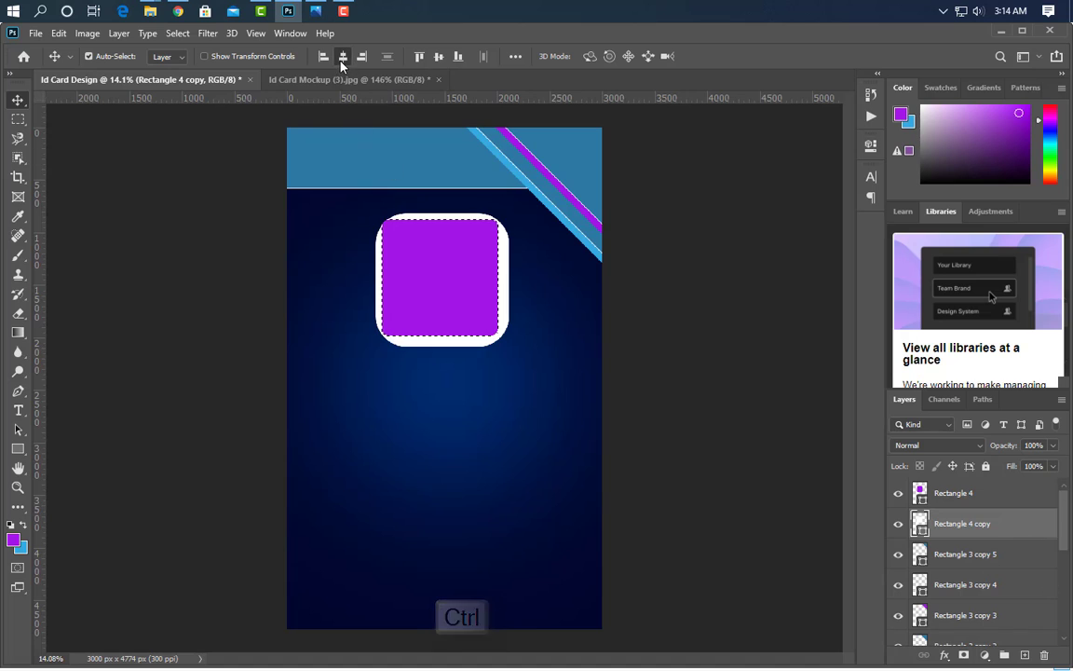
click(438, 57)
key(ctrl+d)
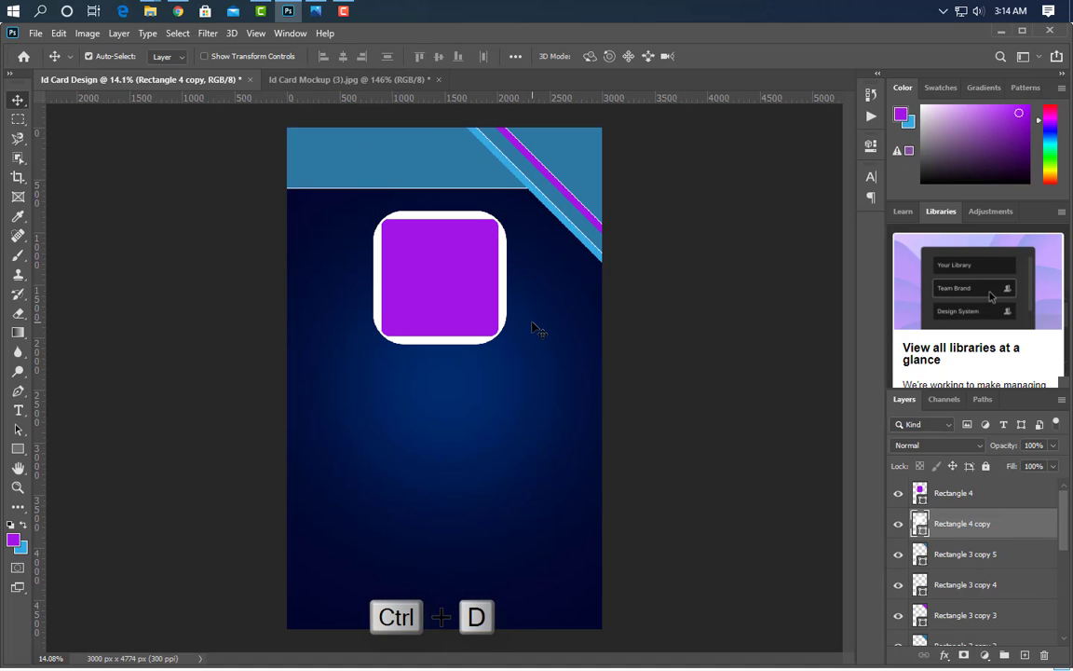
Change the purple square's fill to white
double_click(921, 497)
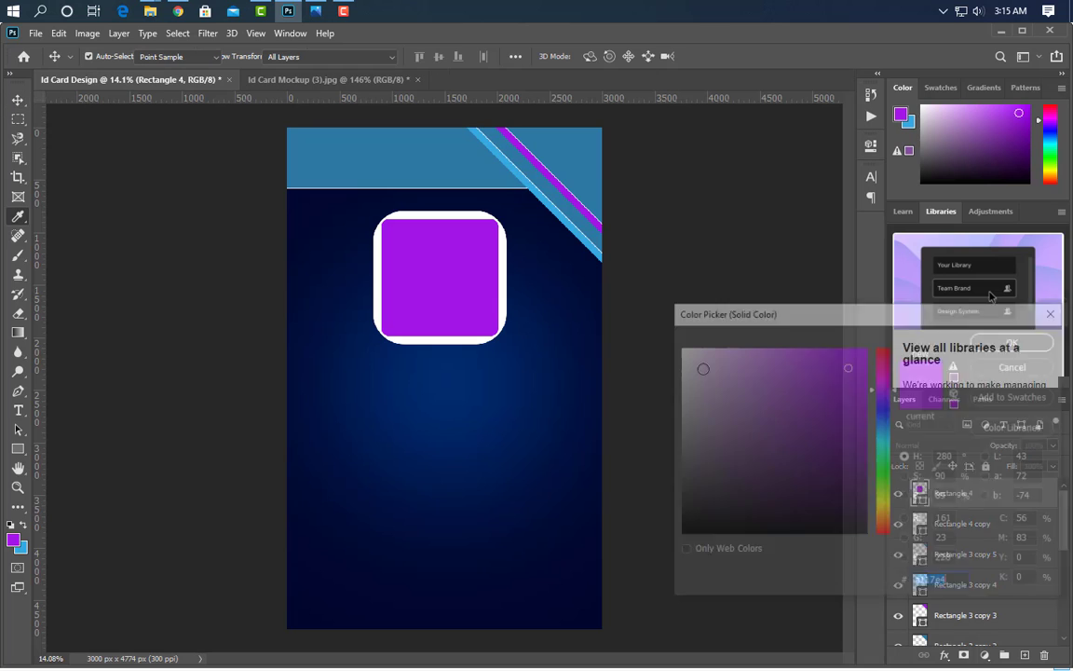
drag(711, 362, 613, 307)
click(1017, 340)
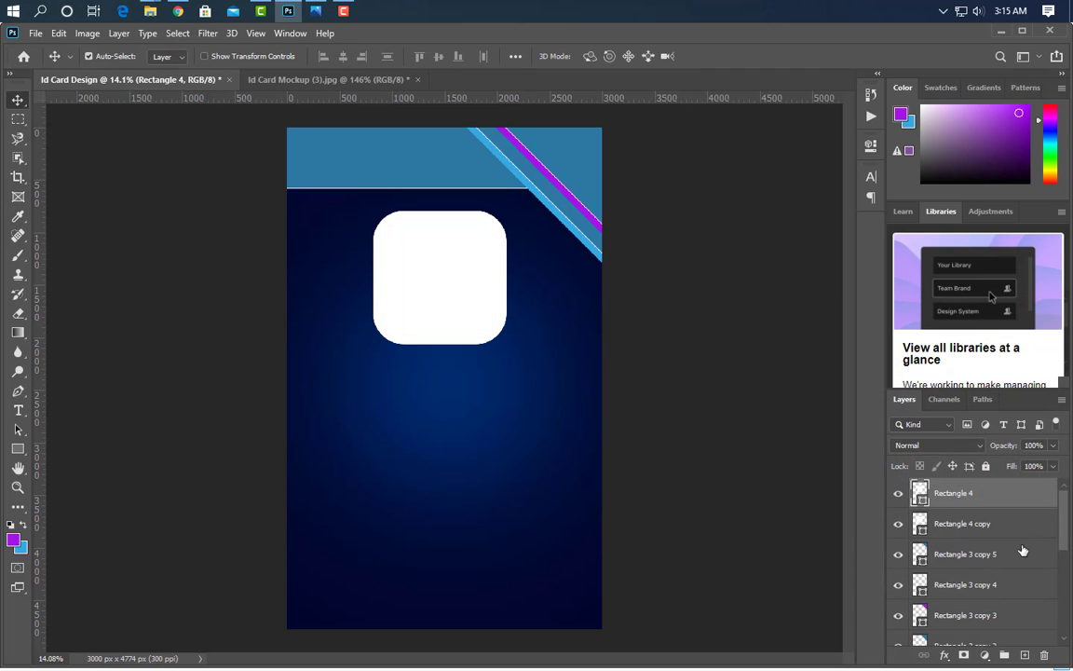
Add a Gradient Overlay to the larger rounded square behind the front square
click(1036, 532)
double_click(995, 527)
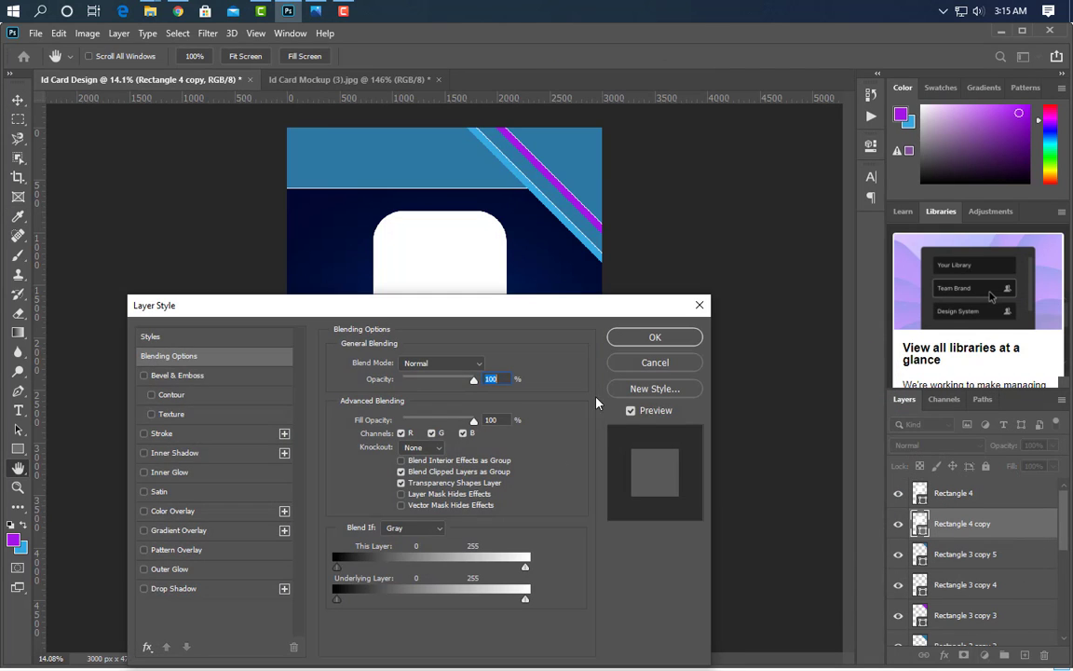
click(231, 531)
drag(570, 305, 567, 443)
Recolour the overlay's gradient stops to the light blue and purple used in the corner stripes
click(426, 536)
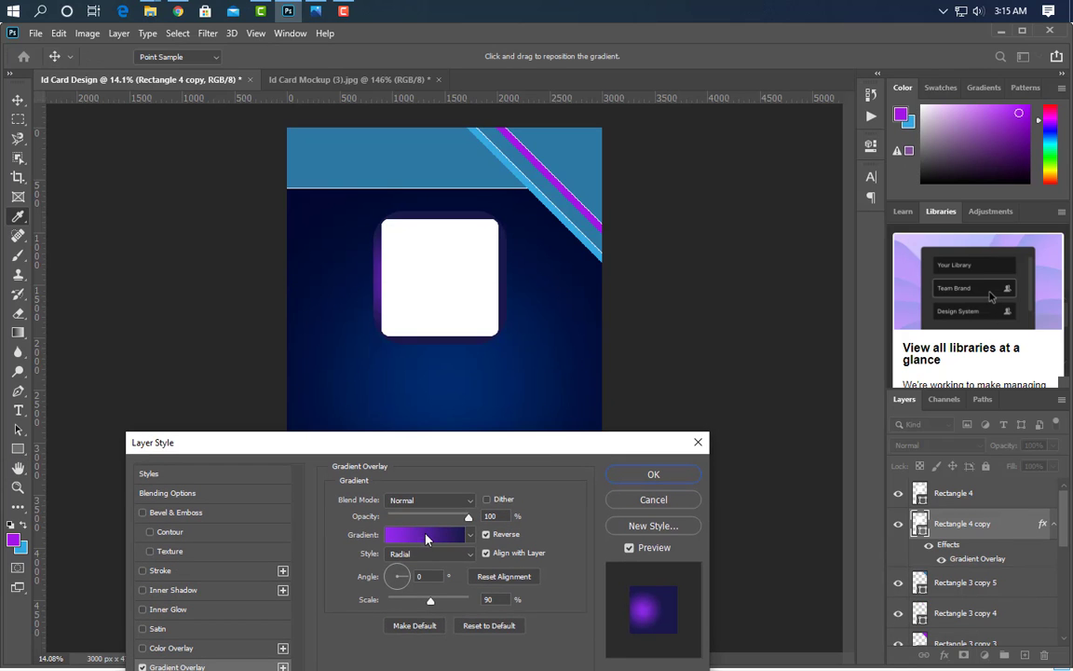
double_click(659, 517)
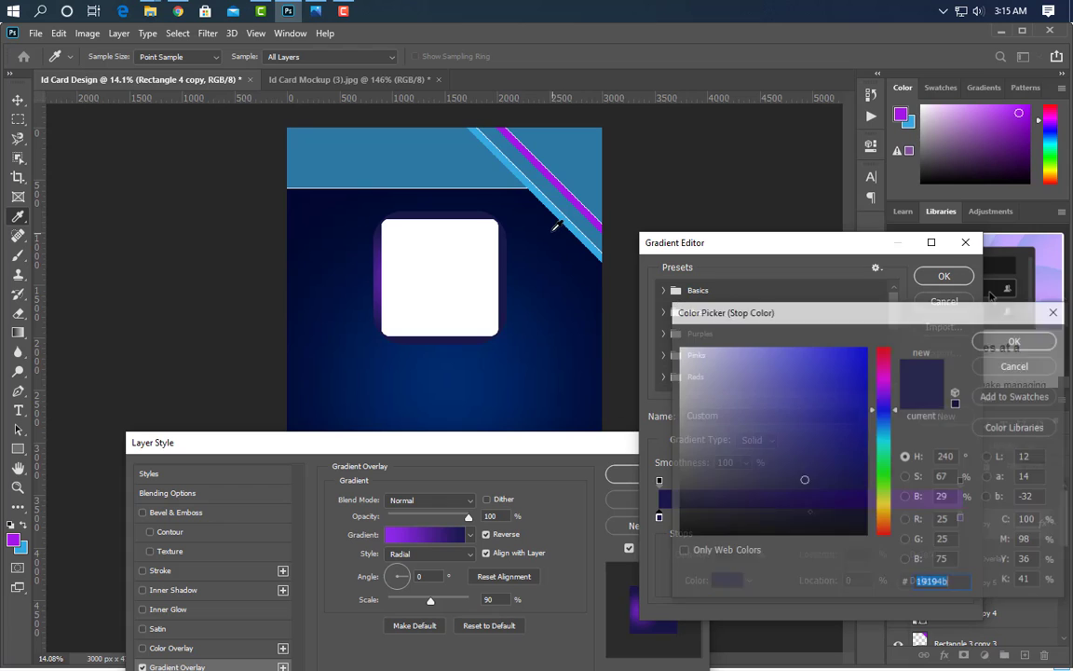
click(550, 186)
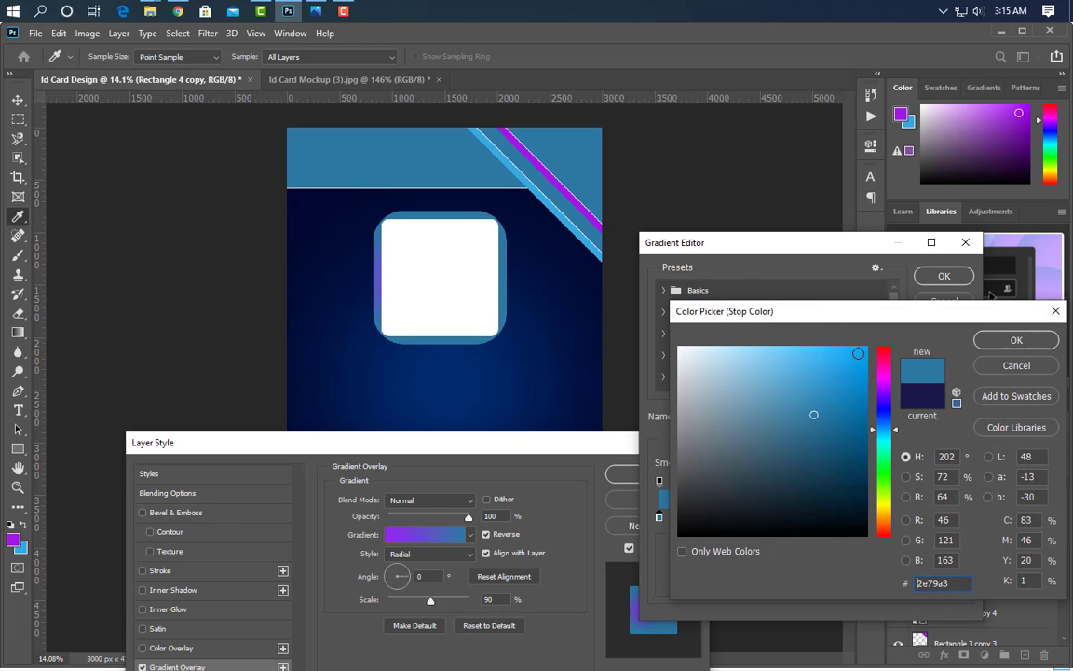
click(1016, 340)
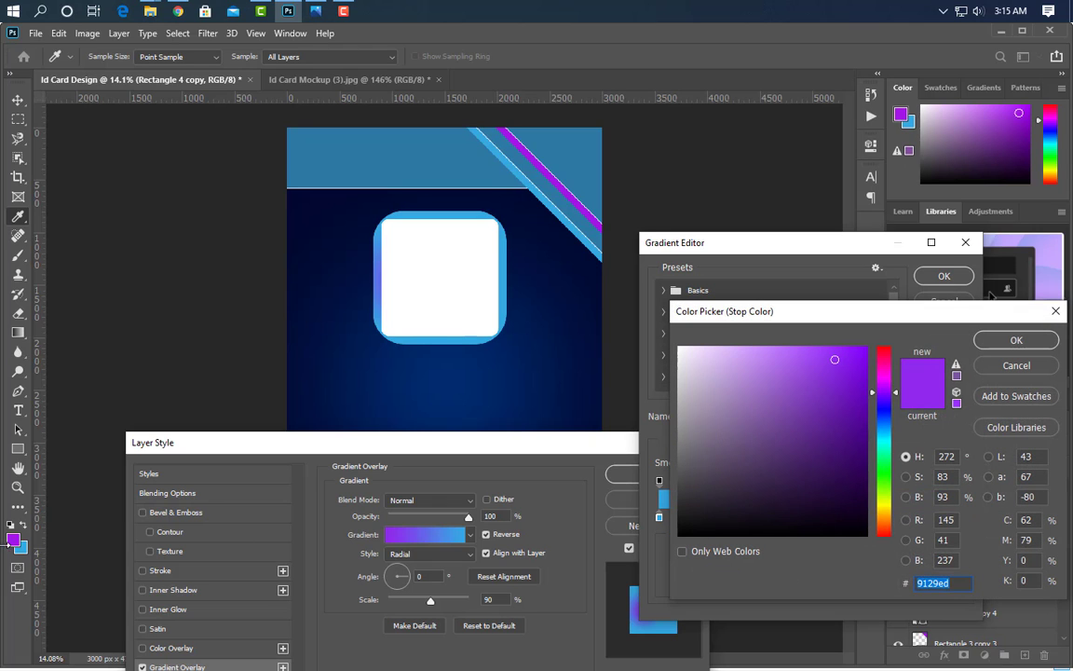
click(1016, 340)
click(943, 276)
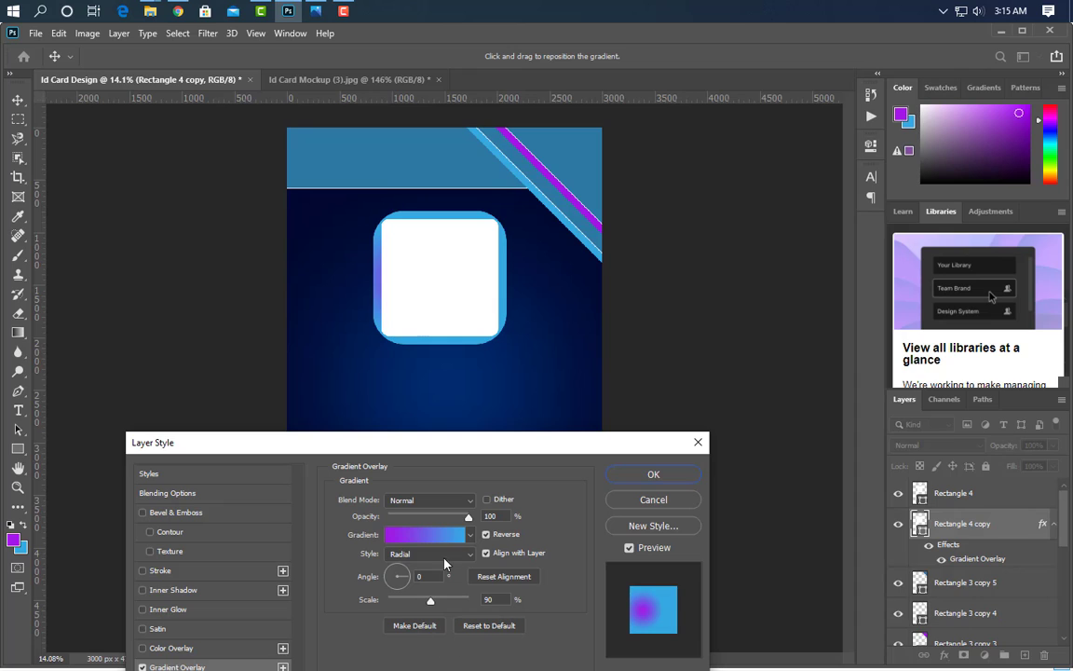
Make the gradient overlay Linear with a 90° angle
click(438, 550)
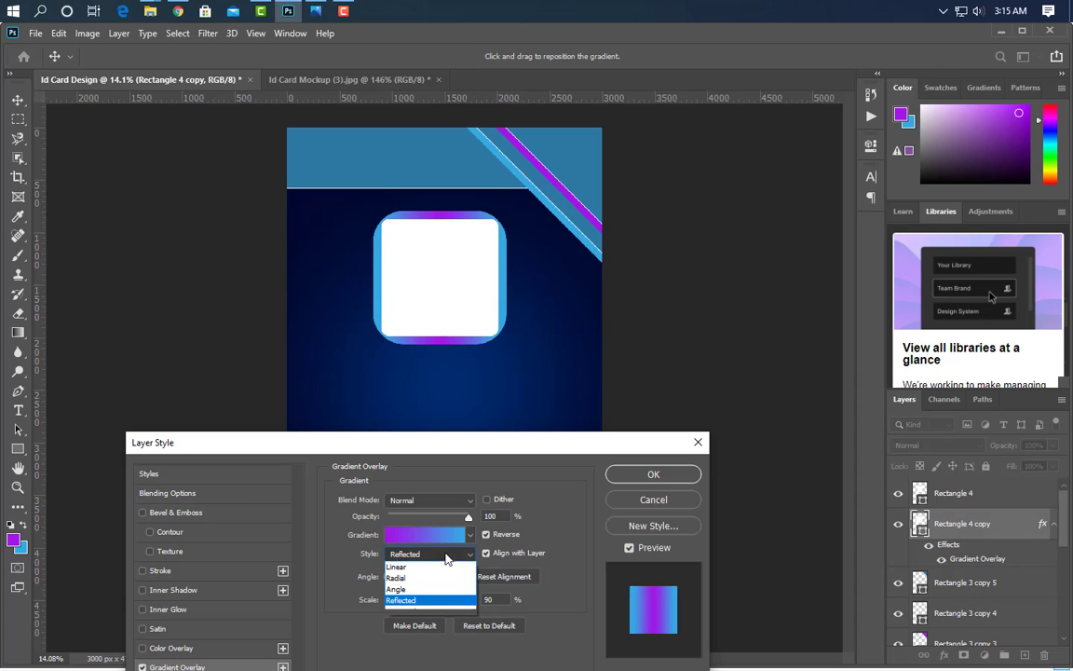
click(409, 565)
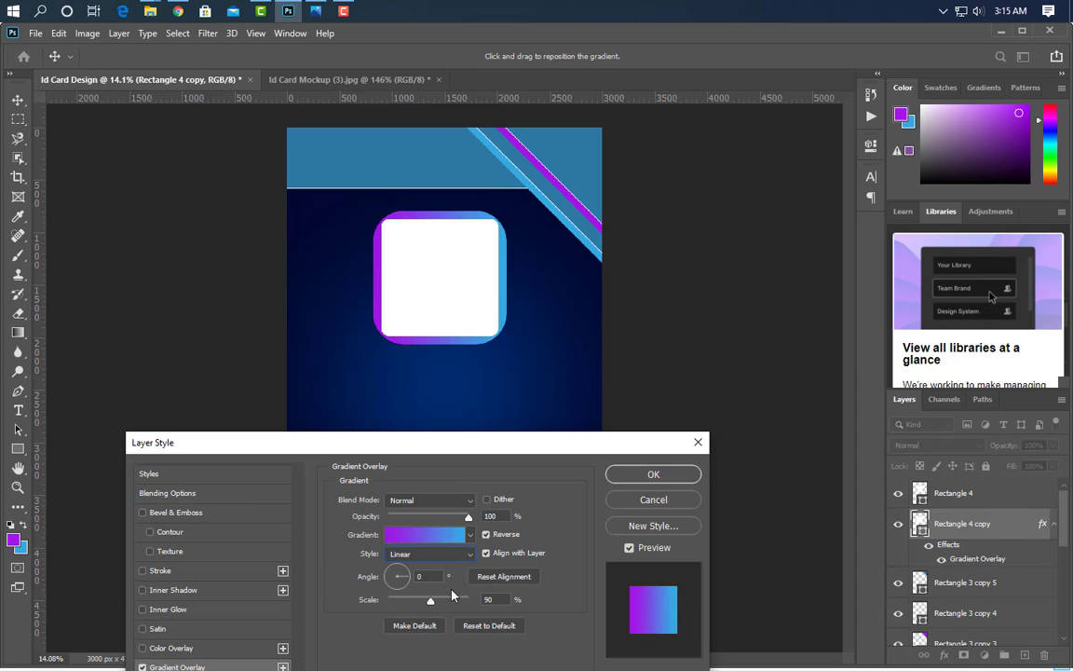
click(421, 576)
text(90)
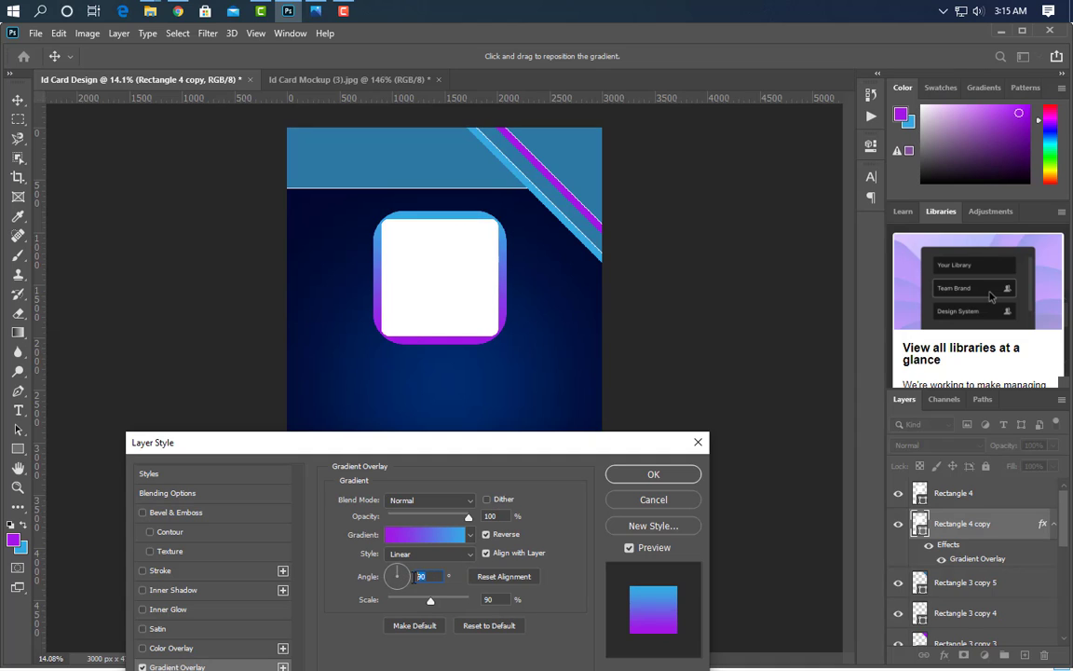
Set the gradient overlay's angle to 45° and apply the layer style
drag(398, 575, 392, 581)
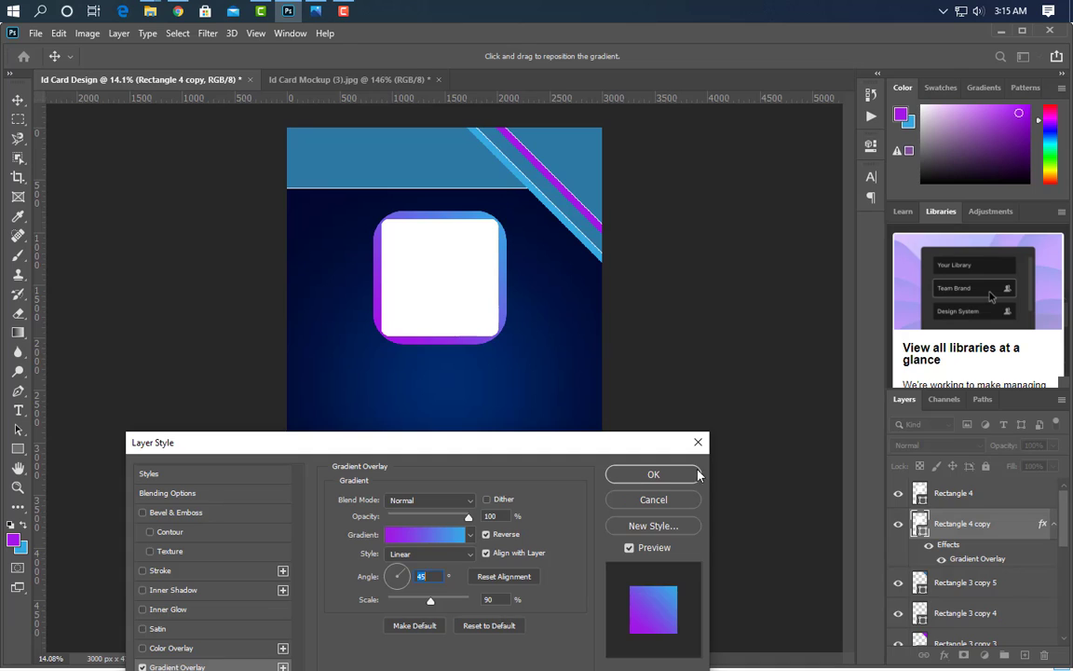
click(643, 474)
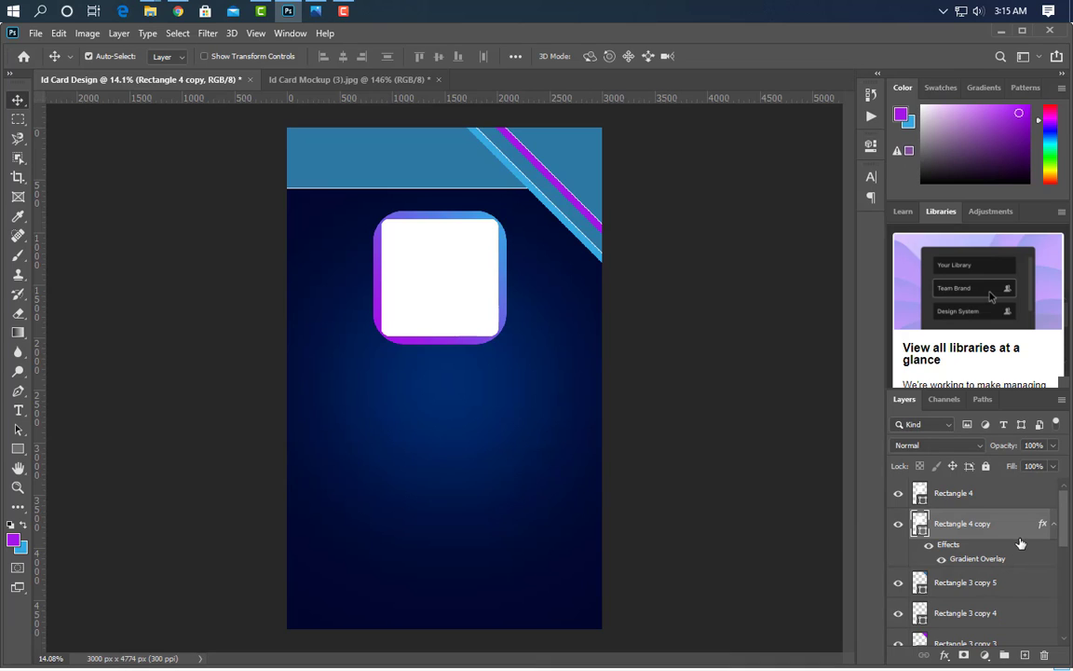
Duplicate the gradient rounded square and scale the copy up to about 104%
key(ctrl+j)
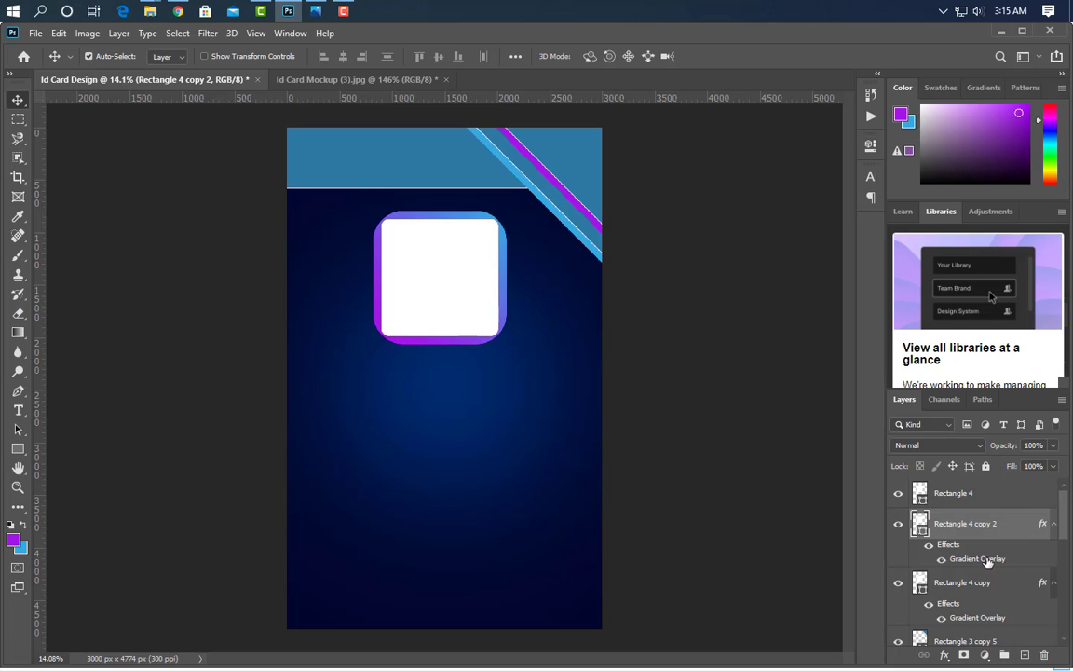
key(ctrl+t)
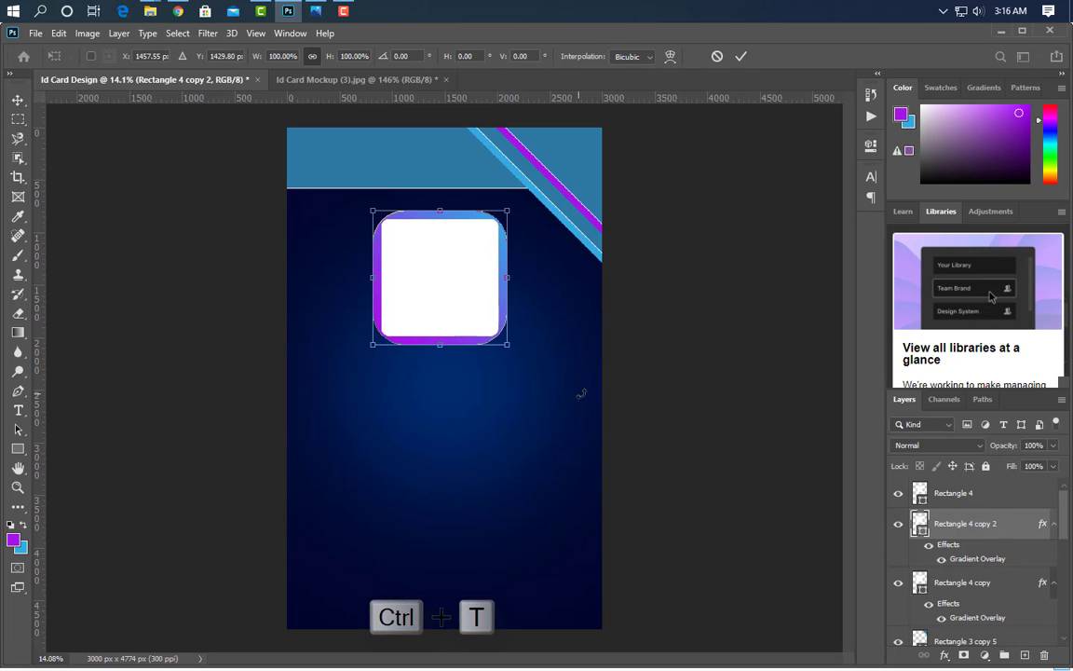
drag(510, 209, 521, 203)
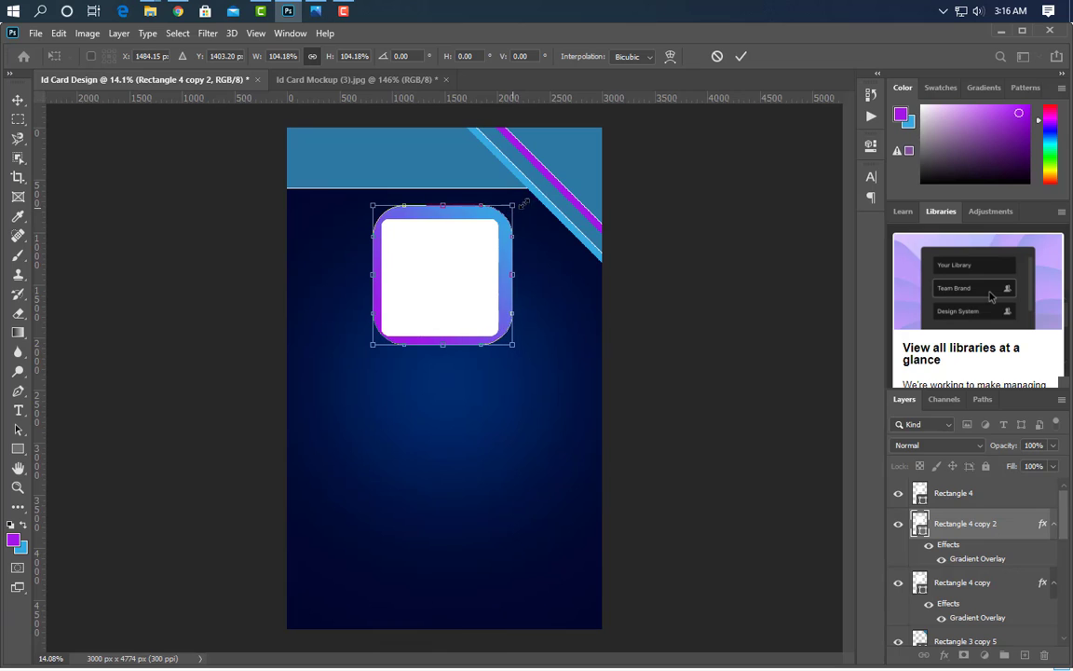
click(740, 58)
Remove the enlarged copy's layer effects and place it beneath the gradient square in the layer order
drag(992, 568, 1045, 656)
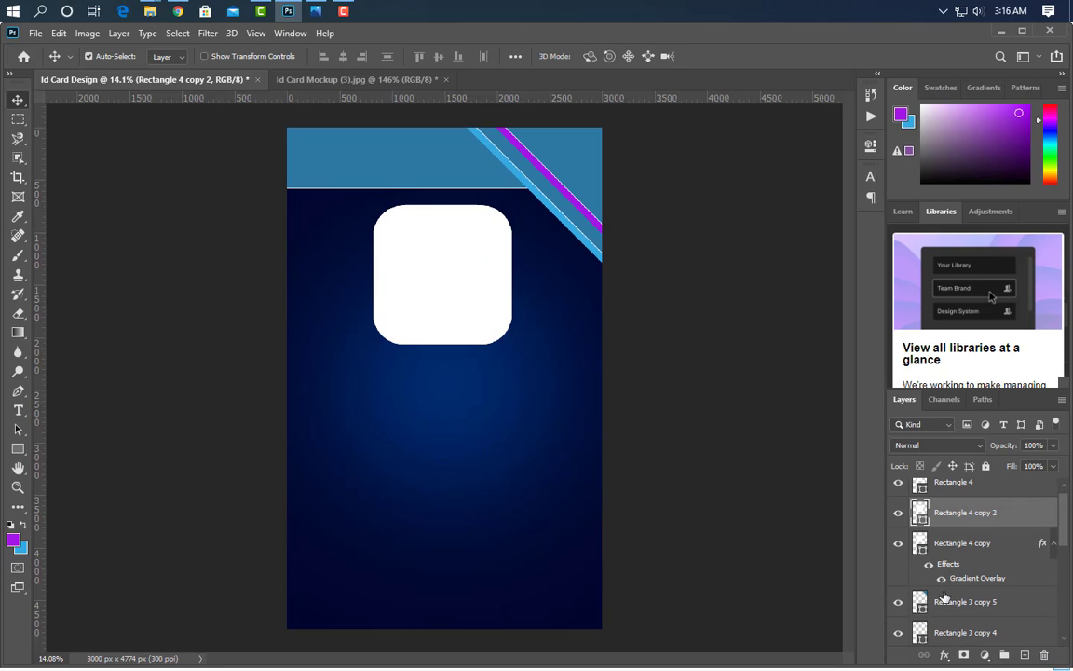
drag(1018, 528, 894, 595)
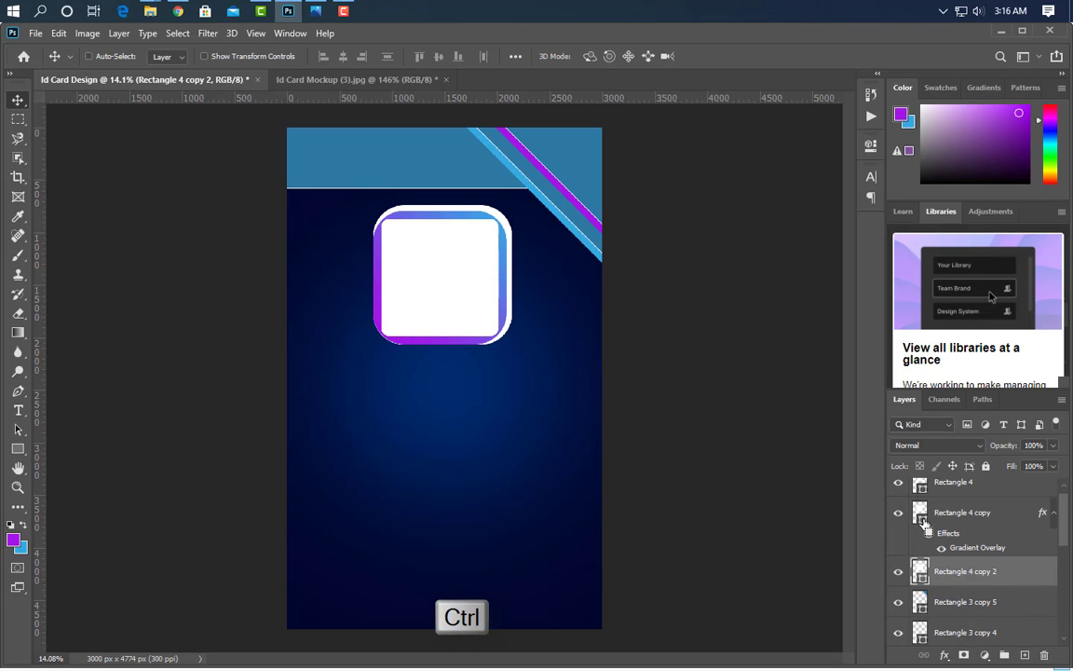
Centre the enlarged white square horizontally and vertically on the gradient square, then deselect
ctrl+click(922, 570)
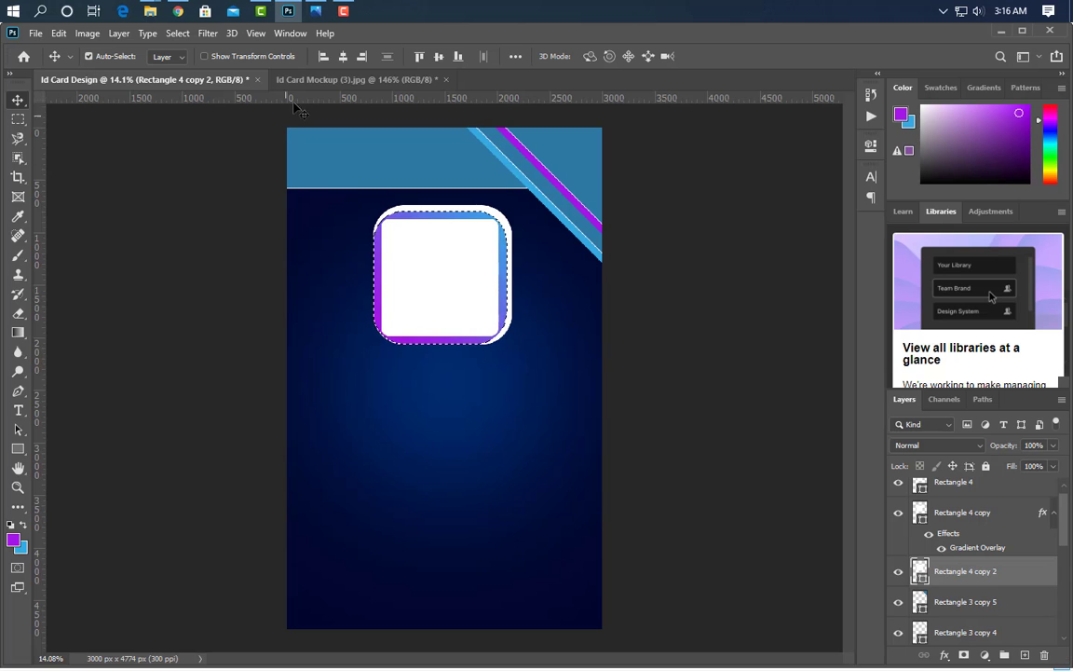
click(343, 57)
click(438, 58)
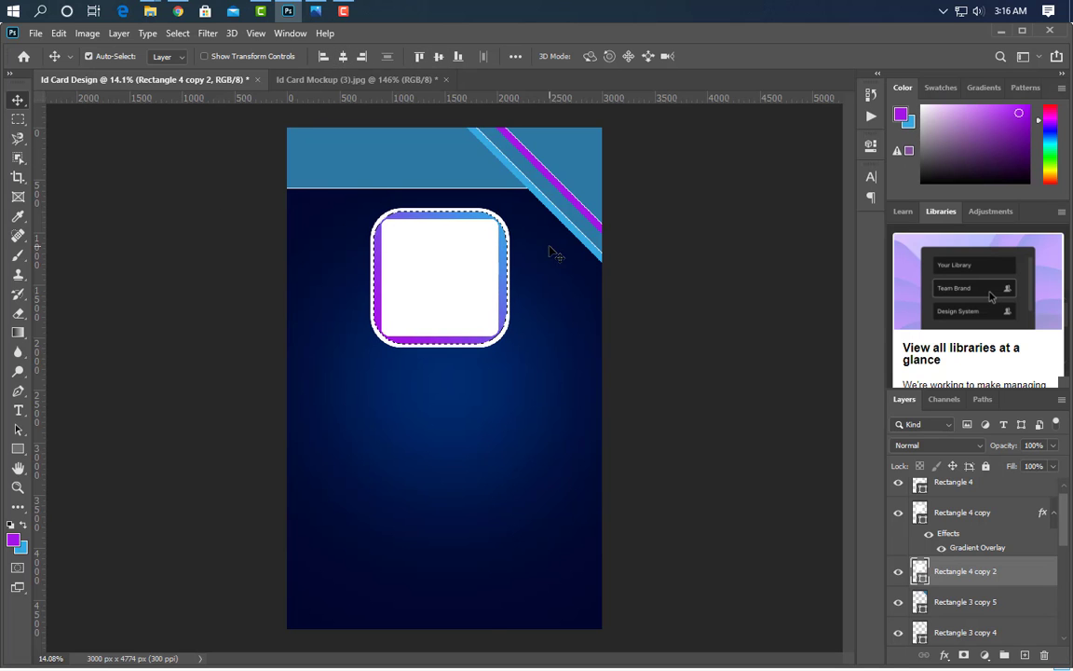
key(ctrl+d)
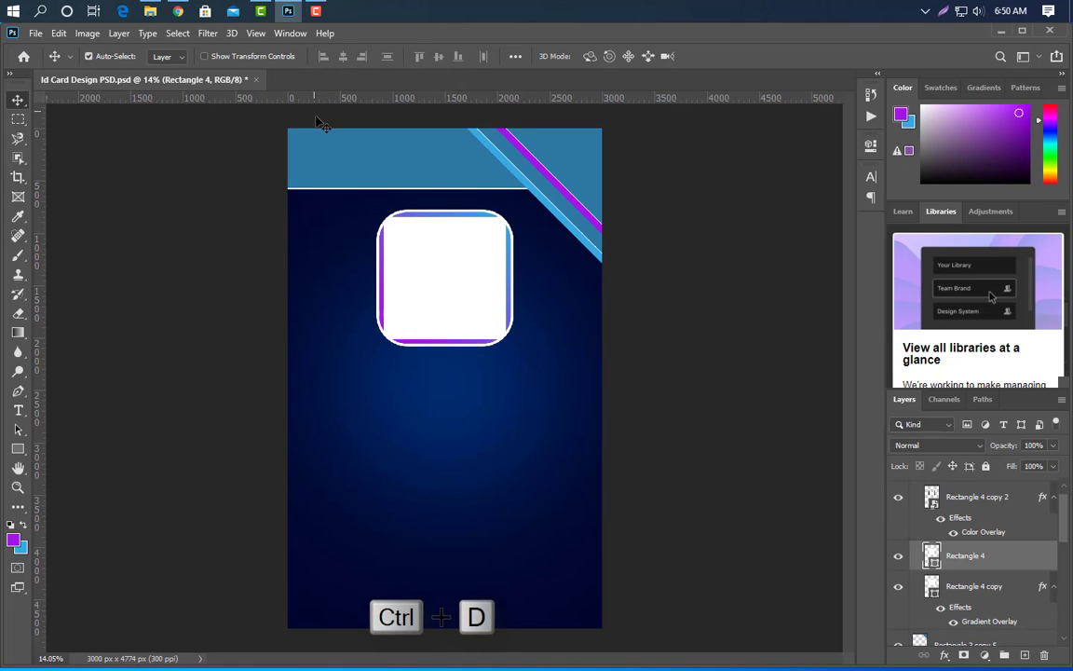
Place the portrait photo over the frame, resize it to fit, and clip it to the white inner square
click(288, 10)
drag(142, 631, 335, 161)
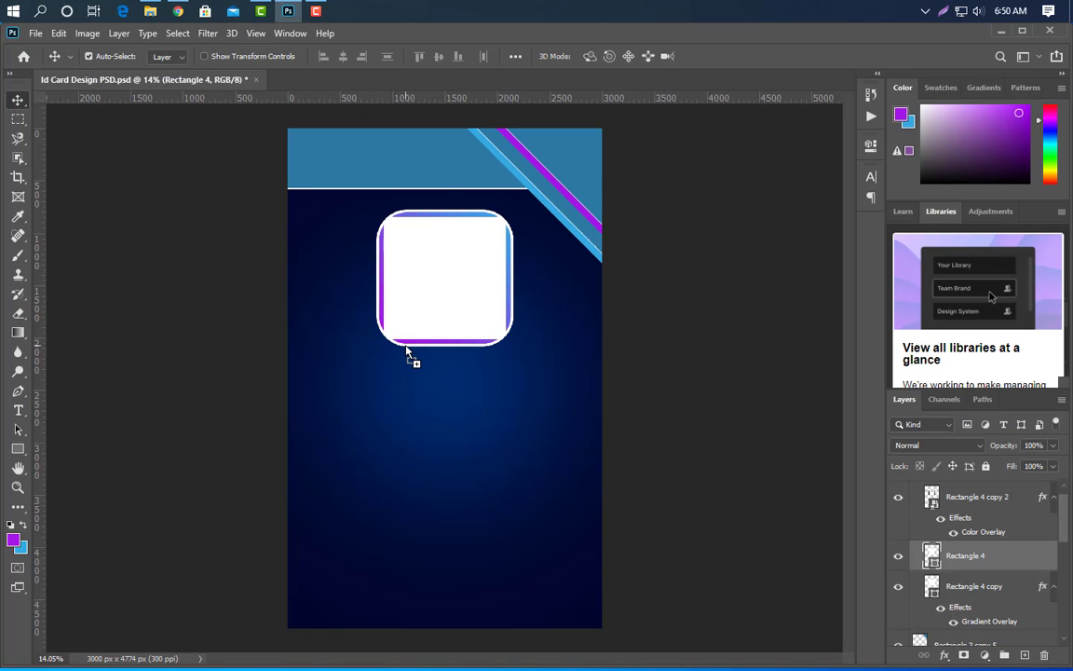
drag(406, 352, 410, 354)
drag(444, 177, 444, 216)
drag(446, 579, 460, 388)
click(725, 56)
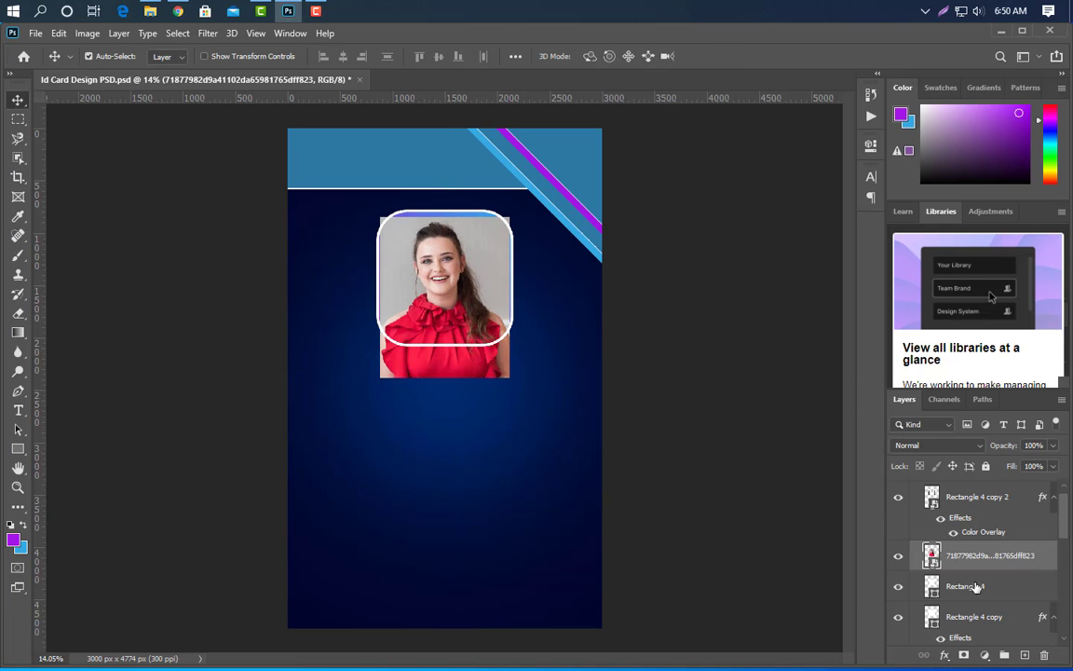
right_click(1004, 555)
click(894, 368)
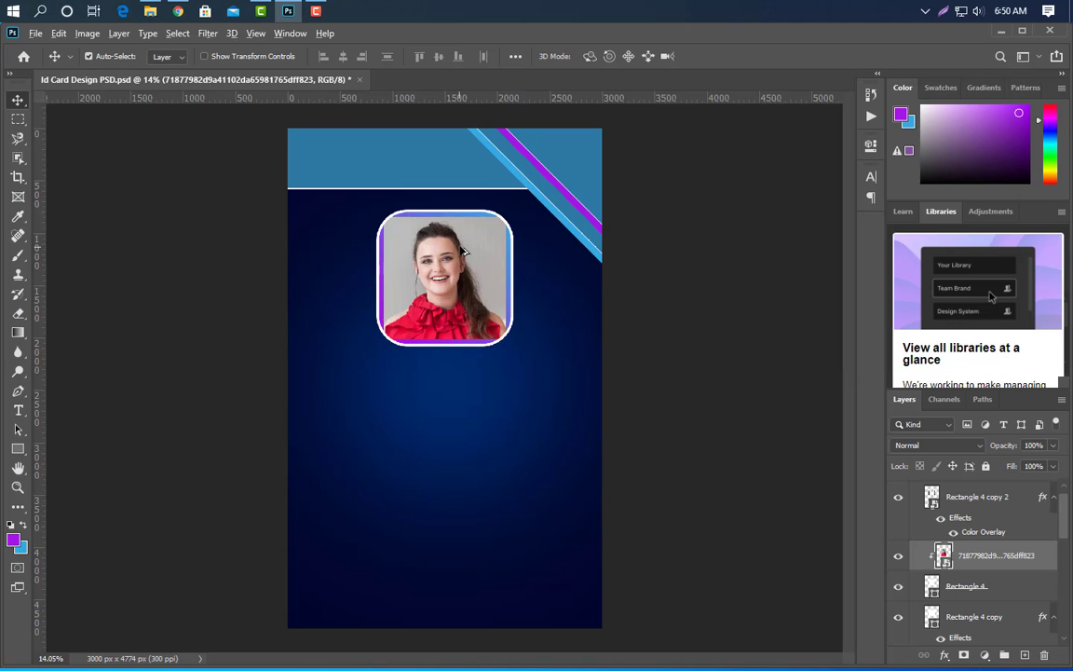
Draw a full-width purple rectangle along the bottom edge of the card
scroll(472, 271, up, 5)
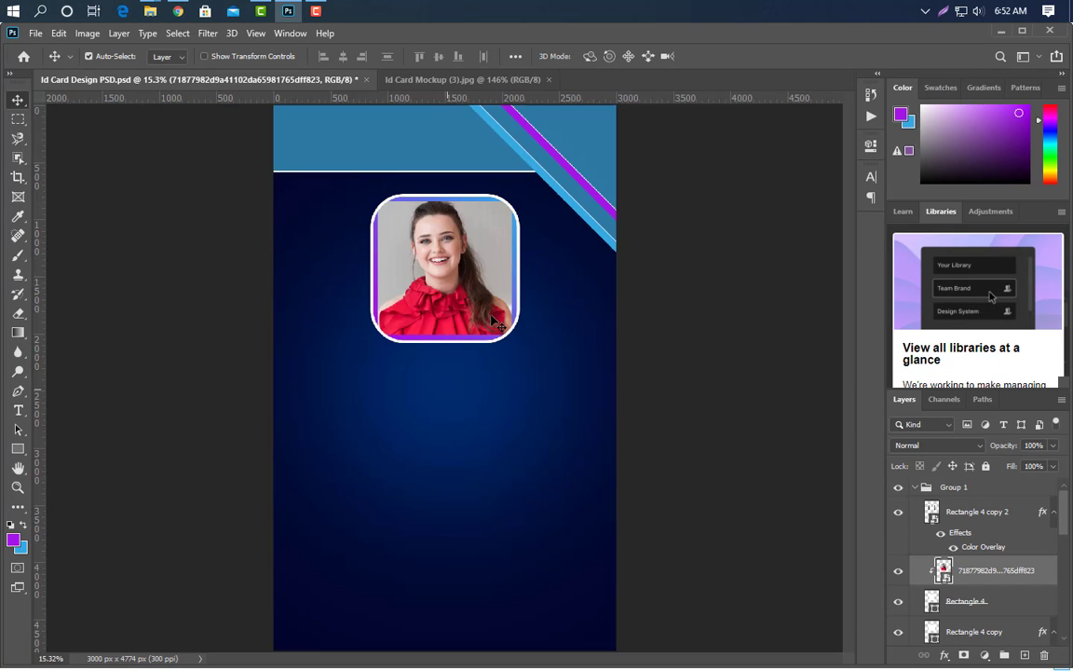
scroll(301, 446, down, 2)
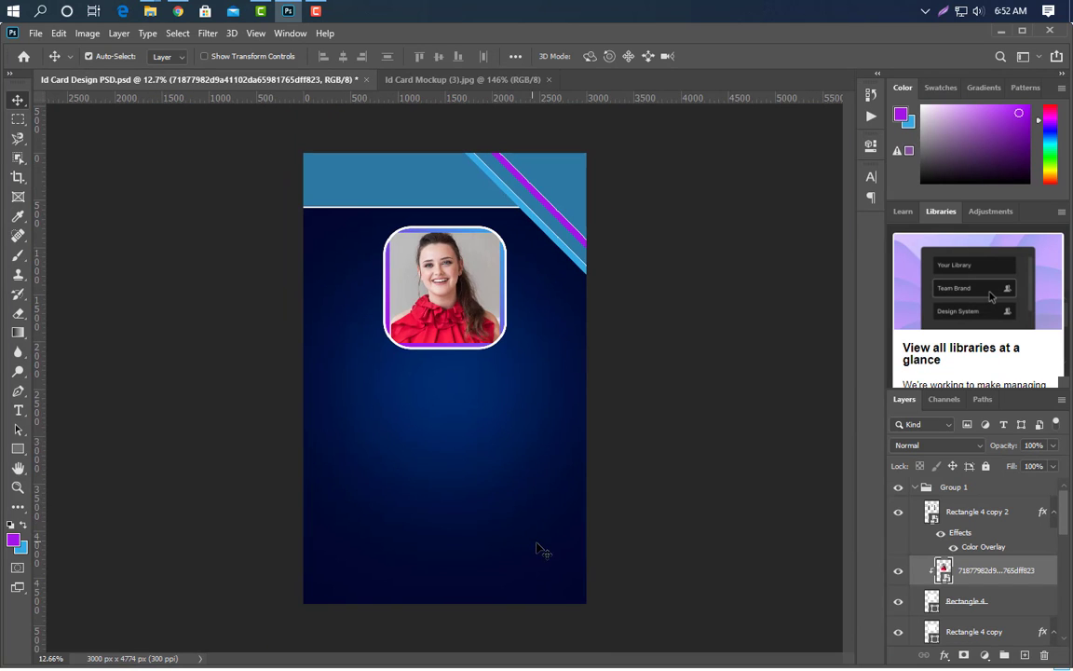
click(17, 448)
drag(289, 562, 596, 609)
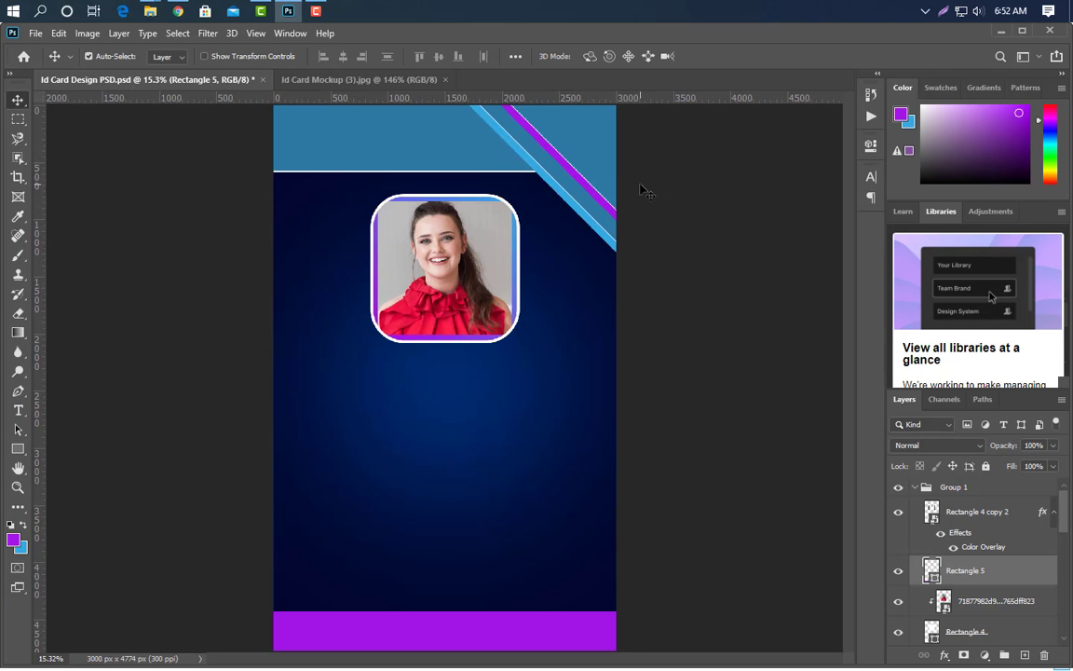
Group all the diagonal corner stripe layers, from Rectangle 3 to Rectangle 3 copy 5
click(600, 156)
scroll(918, 575, down, 1)
click(901, 559)
click(901, 559)
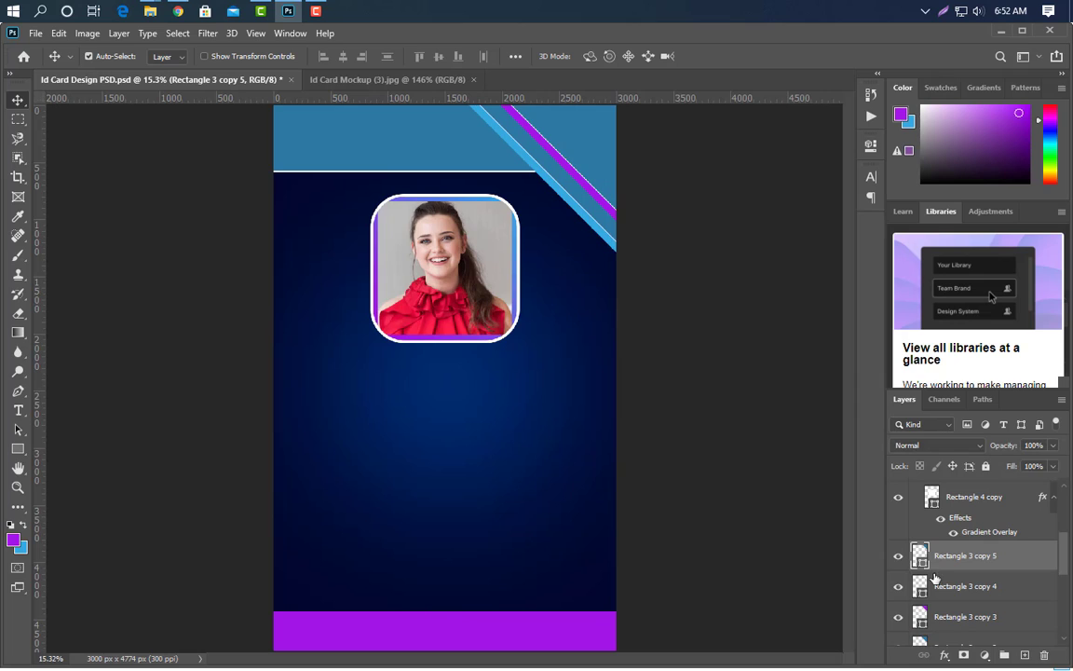
ctrl+click(932, 587)
ctrl+click(931, 615)
scroll(959, 619, down, 1)
ctrl+click(966, 619)
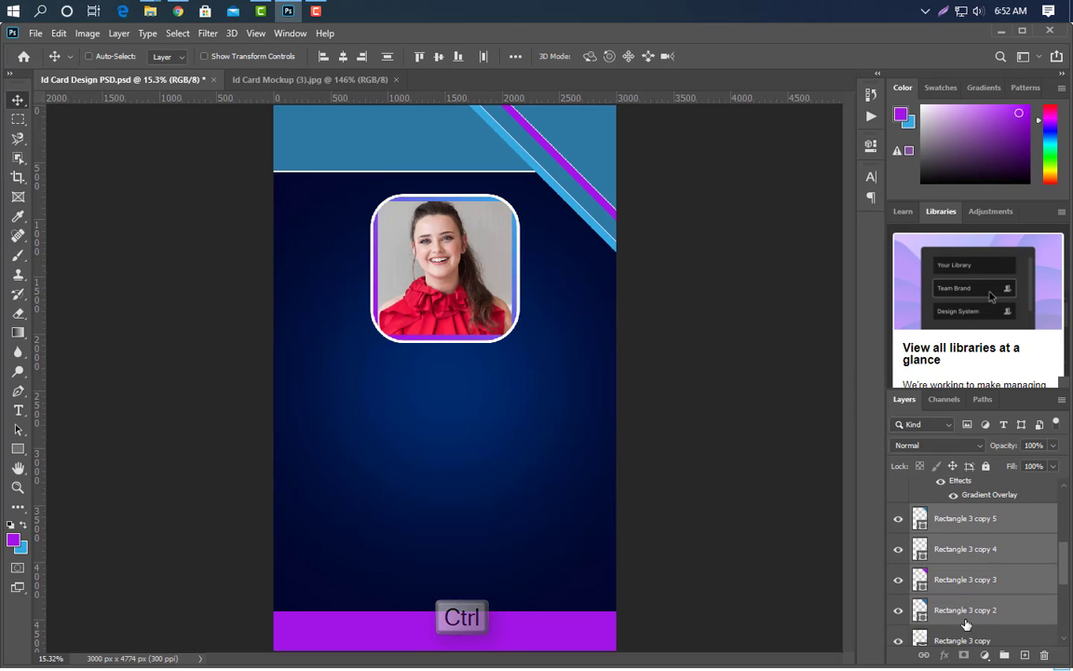
scroll(960, 624, down, 1)
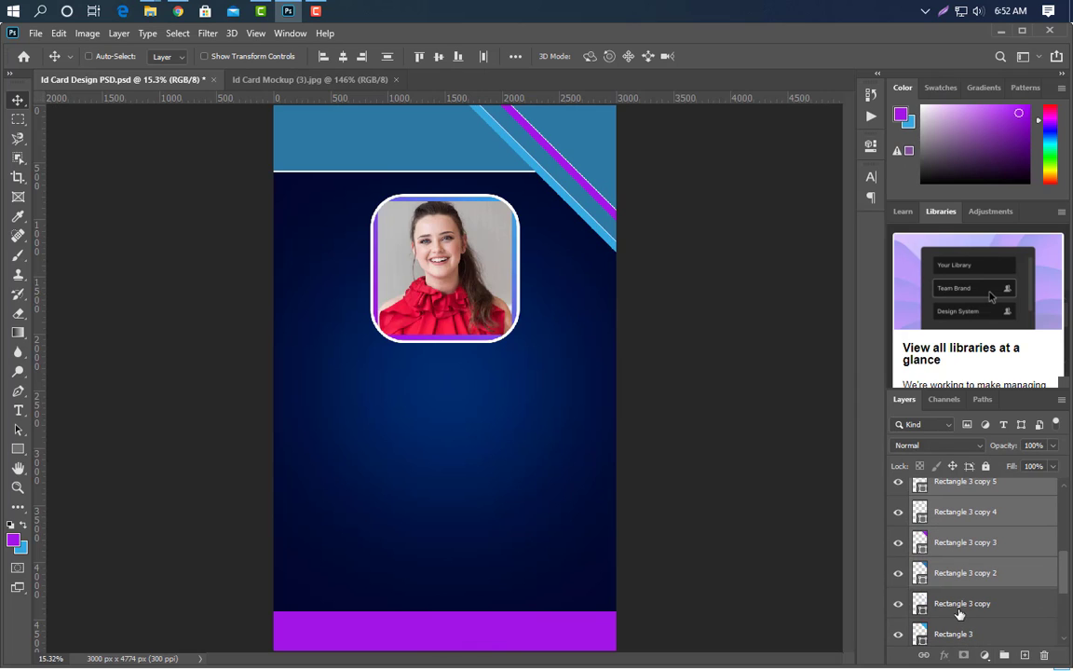
ctrl+click(964, 615)
scroll(968, 629, down, 1)
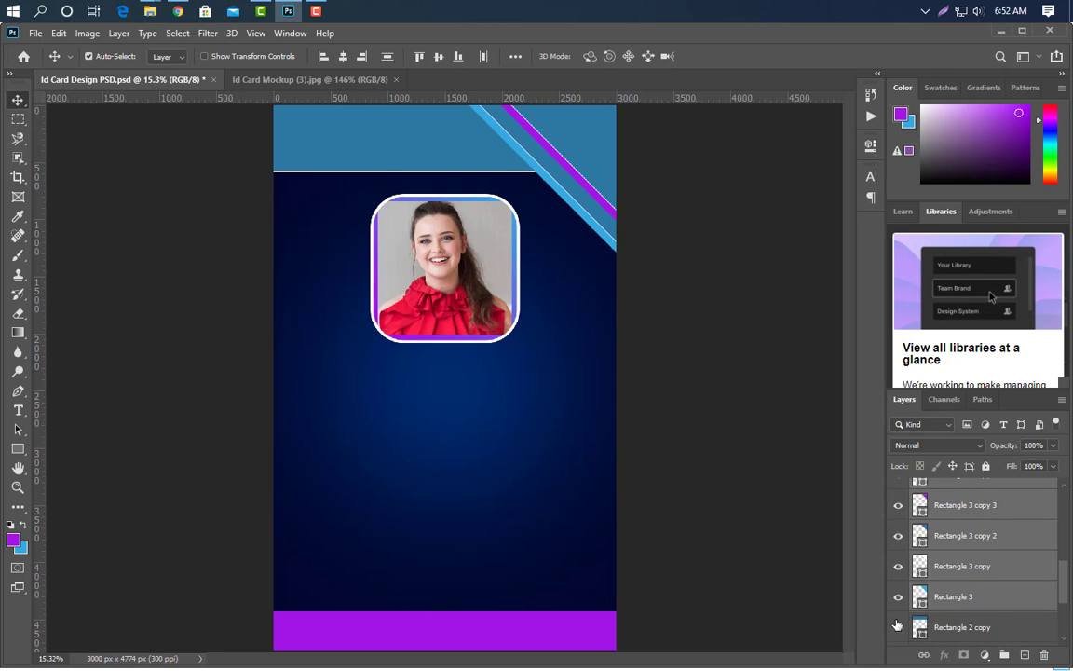
click(1005, 656)
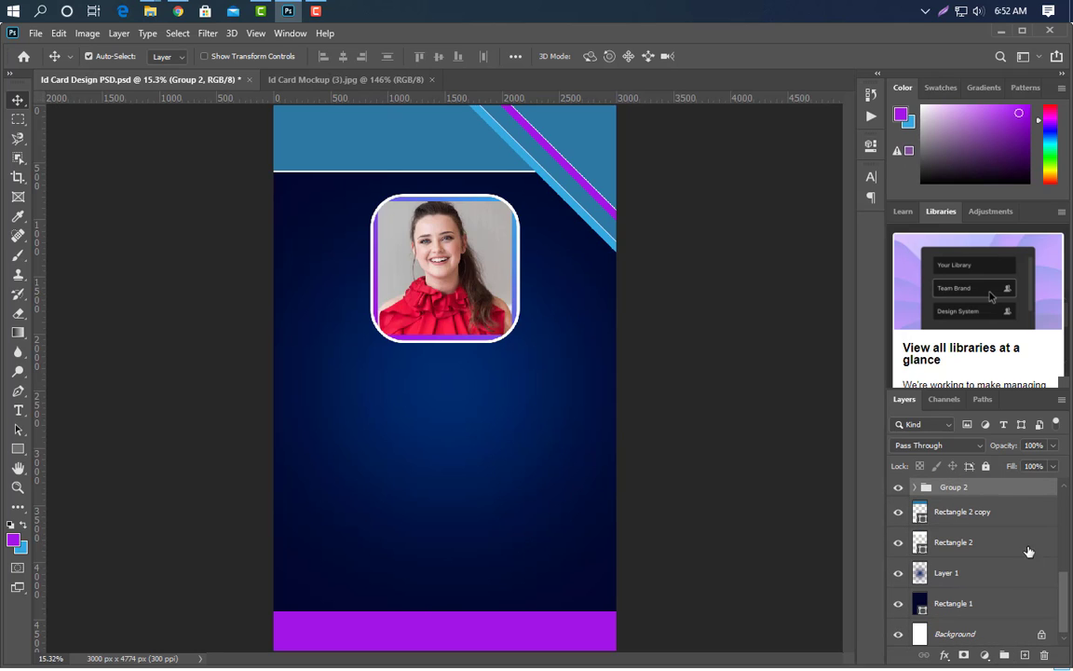
Duplicate the stripe group, flip it horizontally and vertically, and move it to the card's lower-left corner above the purple bar
key(ctrl+j)
key(ctrl+t)
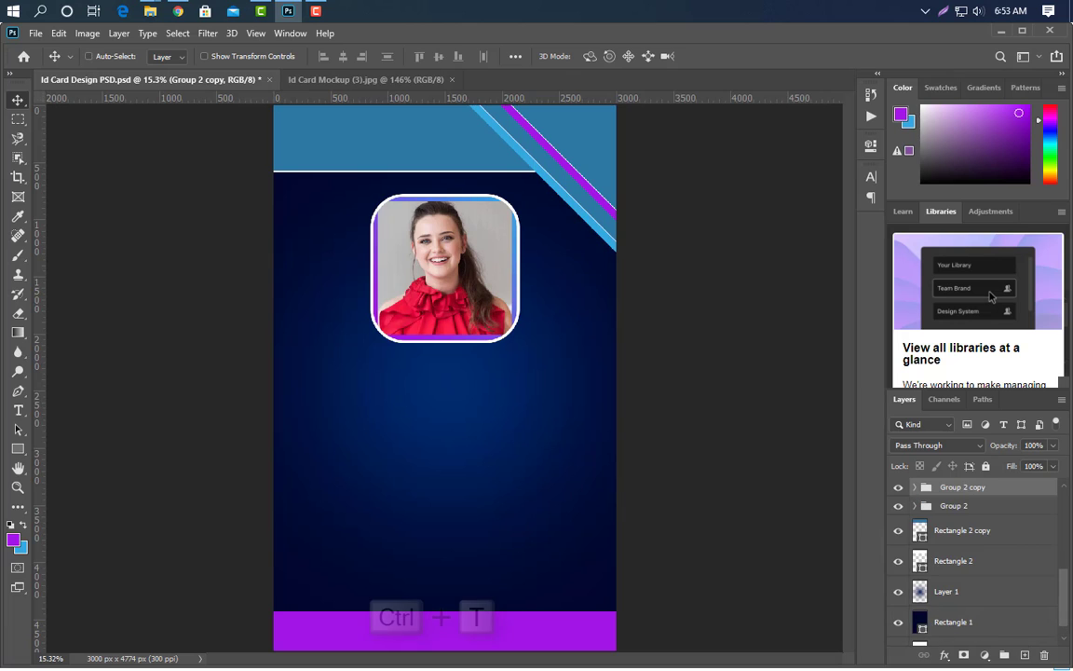
right_click(503, 170)
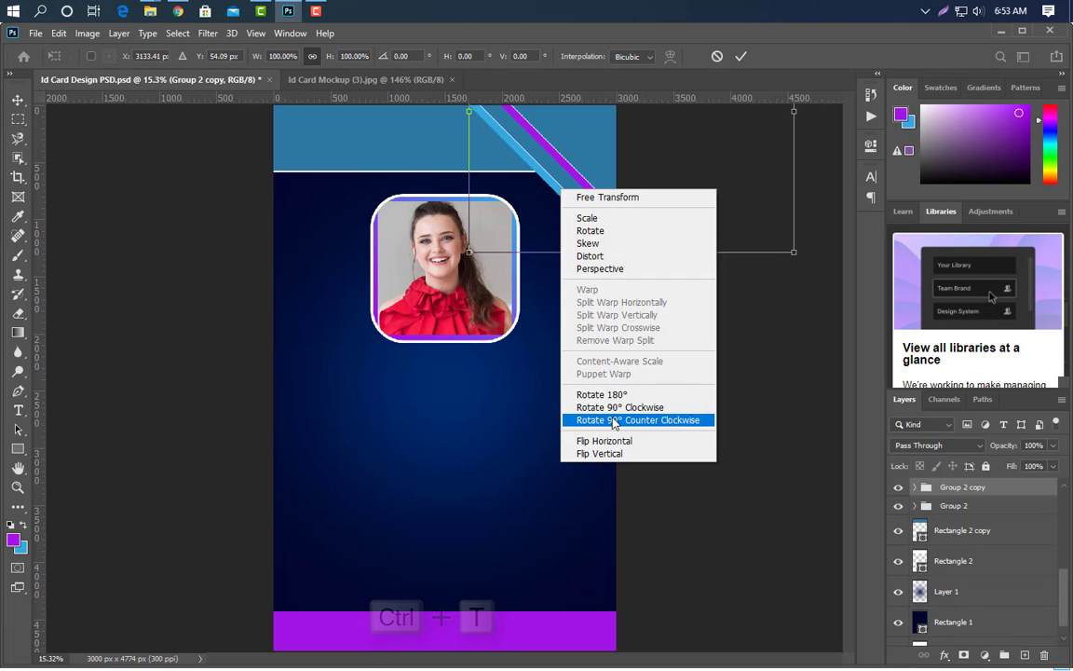
click(615, 439)
right_click(585, 177)
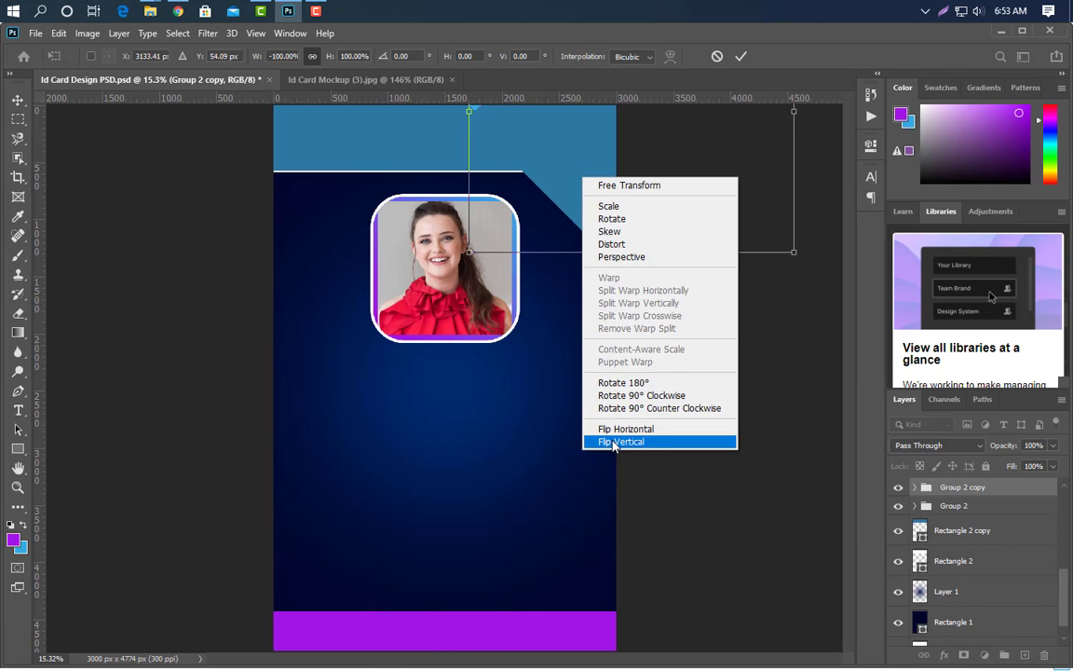
click(610, 441)
drag(591, 190, 300, 670)
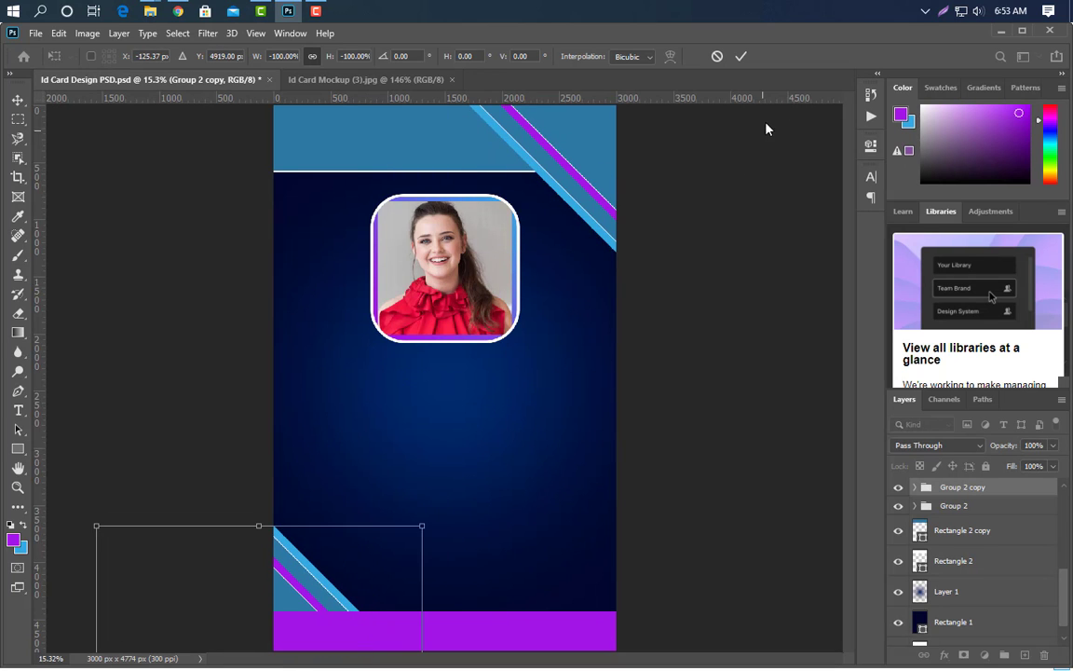
click(740, 57)
Change the bottom bar's fill to a darker purple, #8512be
scroll(391, 606, up, 4)
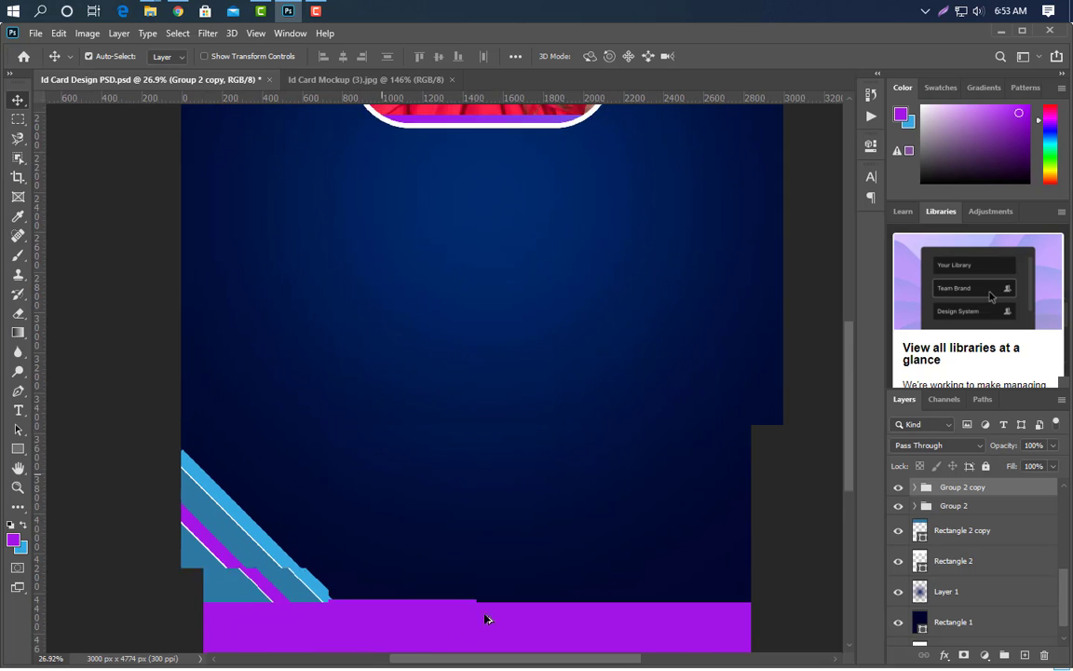
scroll(508, 606, down, 2)
click(508, 596)
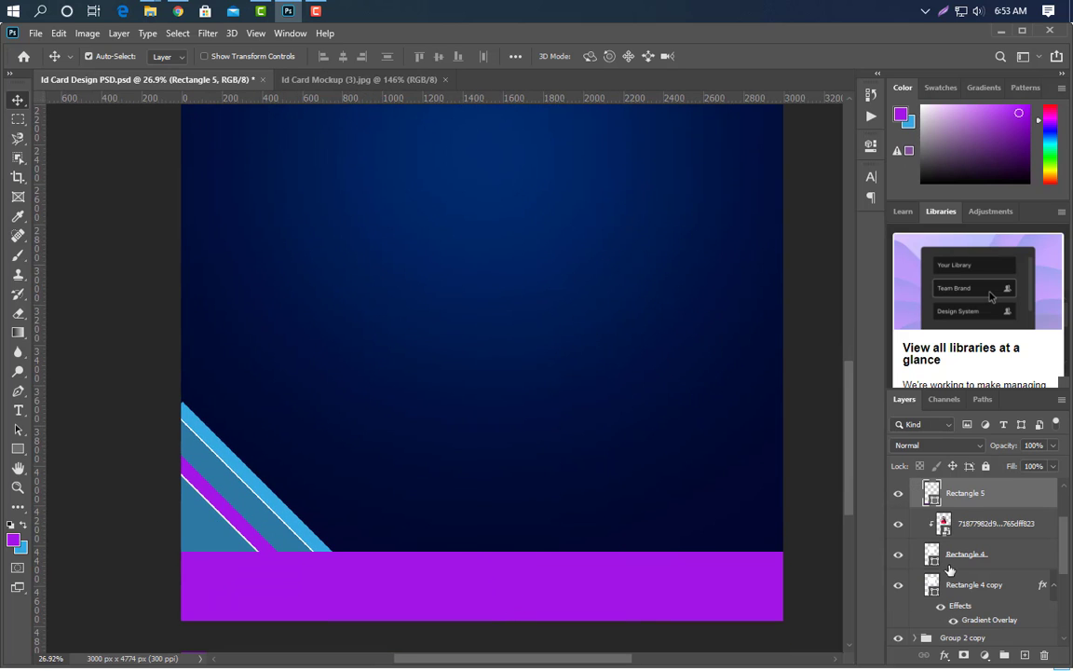
double_click(934, 502)
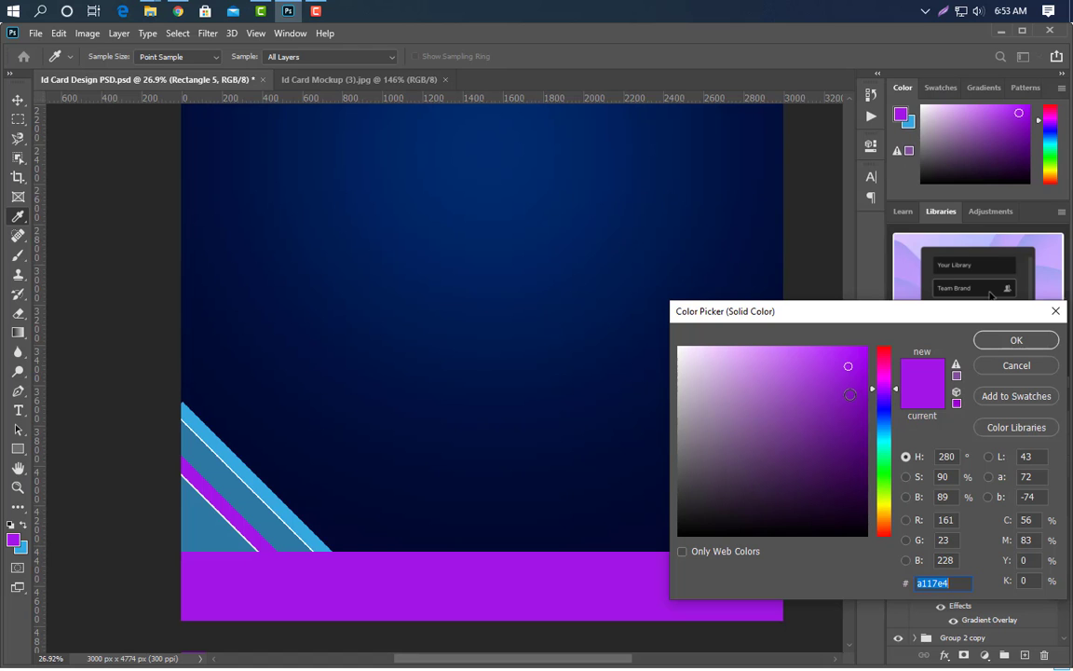
click(850, 394)
click(1016, 340)
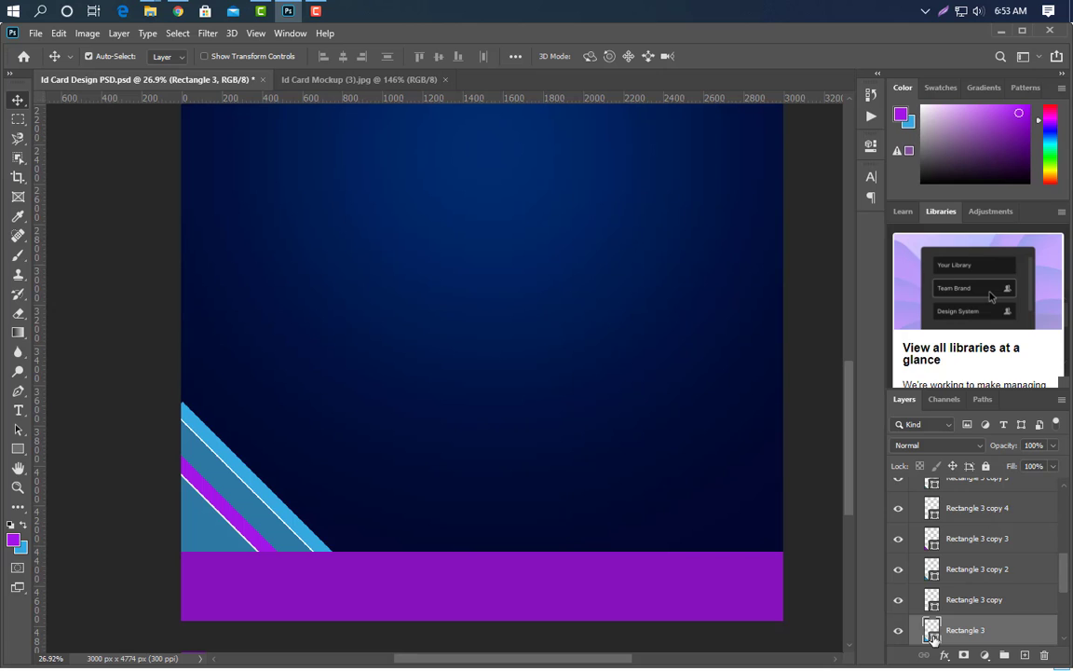
Recolour the light blue outer stripe in the lower-left corner with the bright purple #a117e4 of the neighbouring stripe
double_click(934, 634)
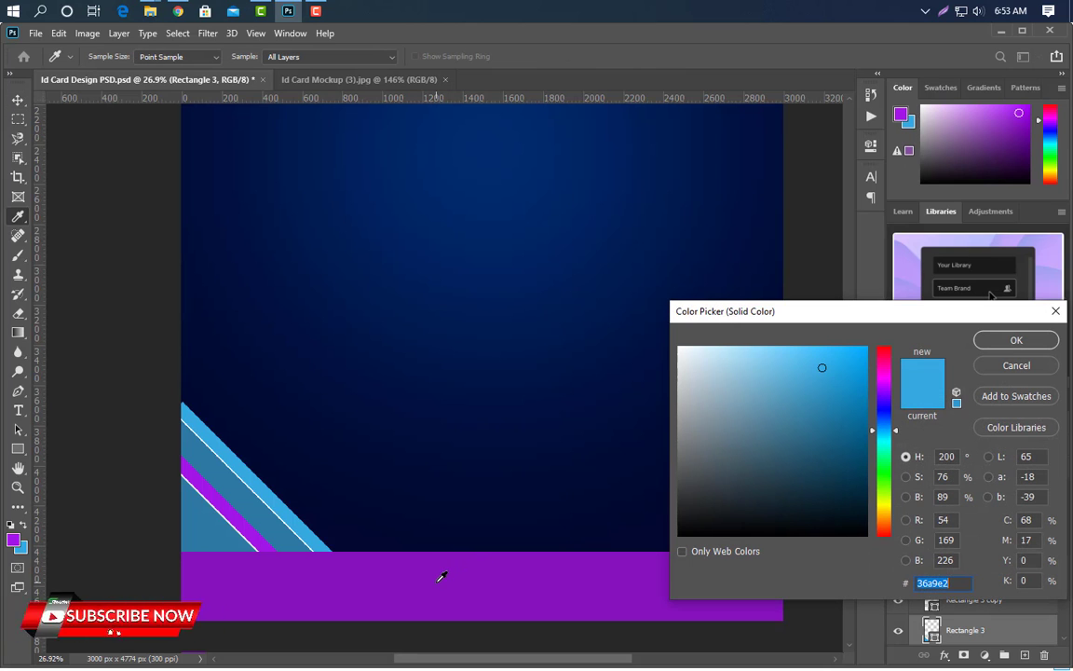
click(264, 532)
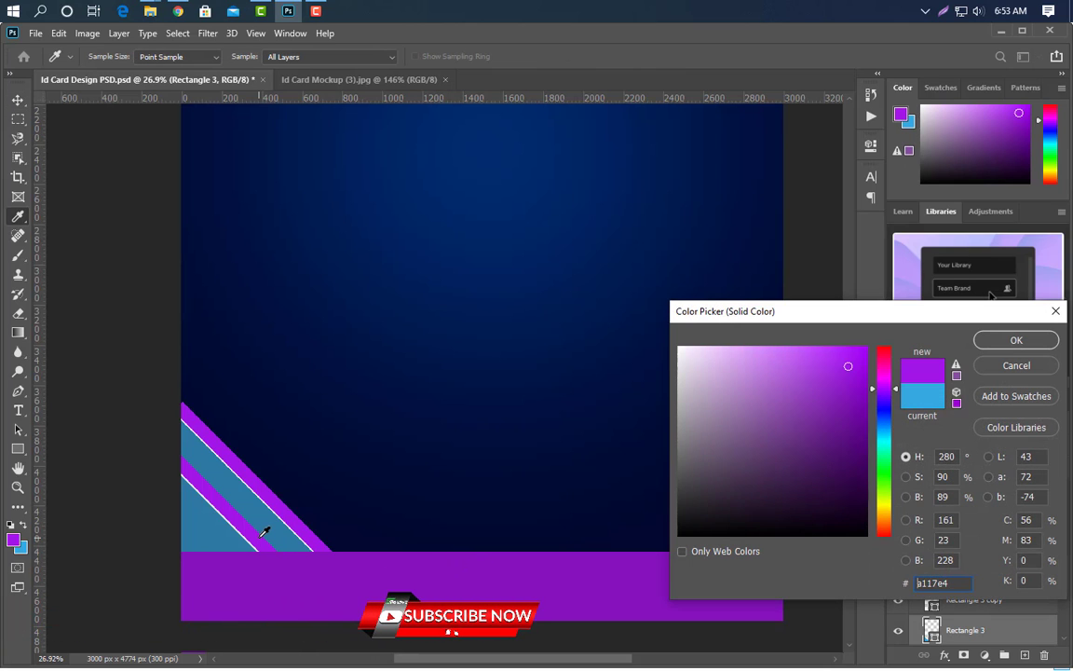
click(1017, 340)
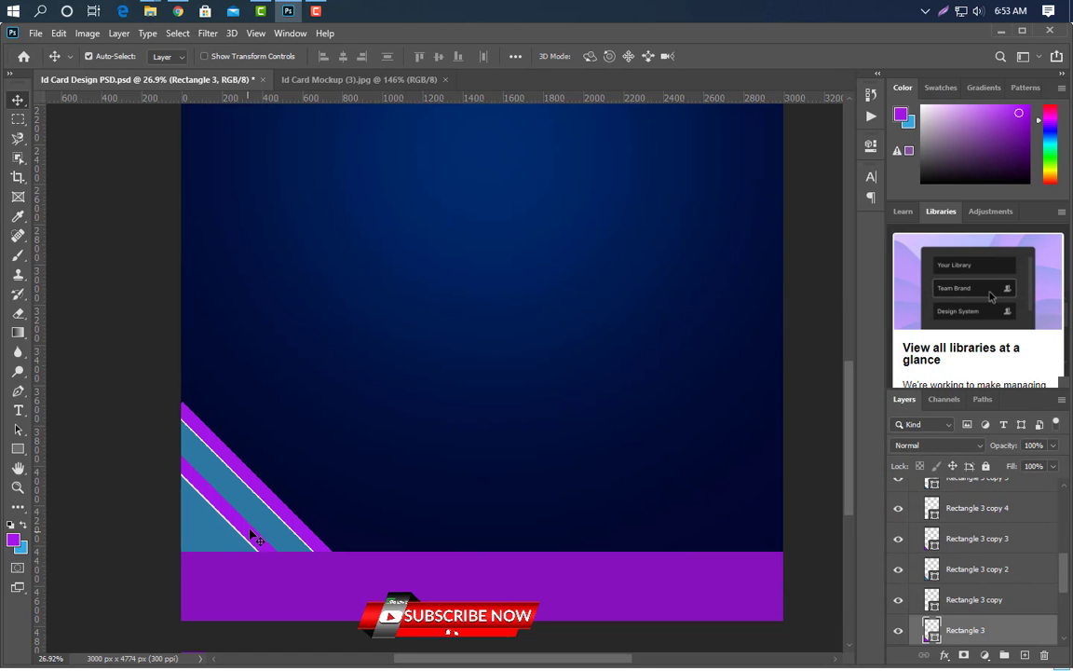
Recolour the wide teal stripe in the lower-left corner with the bottom bar's darker purple
click(234, 480)
double_click(931, 569)
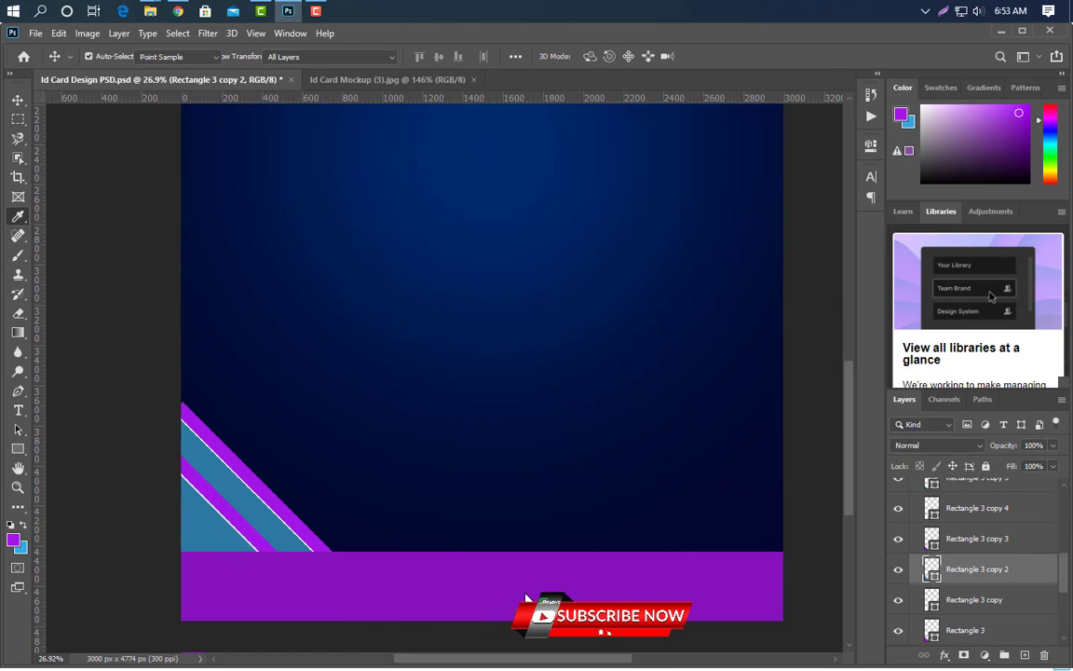
click(1020, 339)
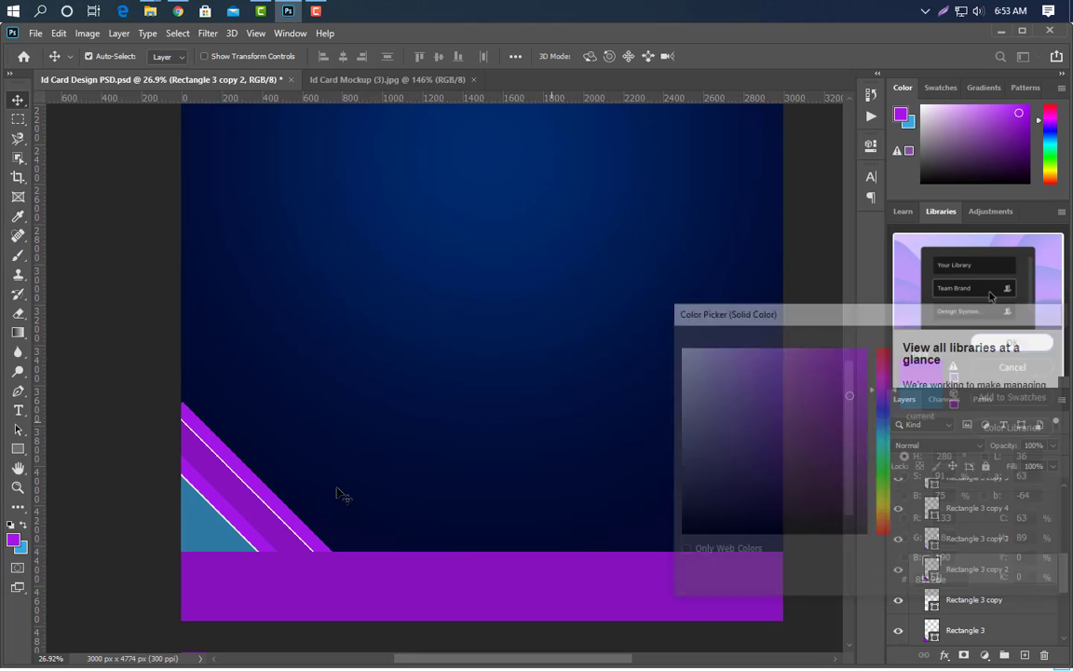
Recolour the thin bright purple inner stripe in the lower-left corner with light blue #36a9e2
click(246, 530)
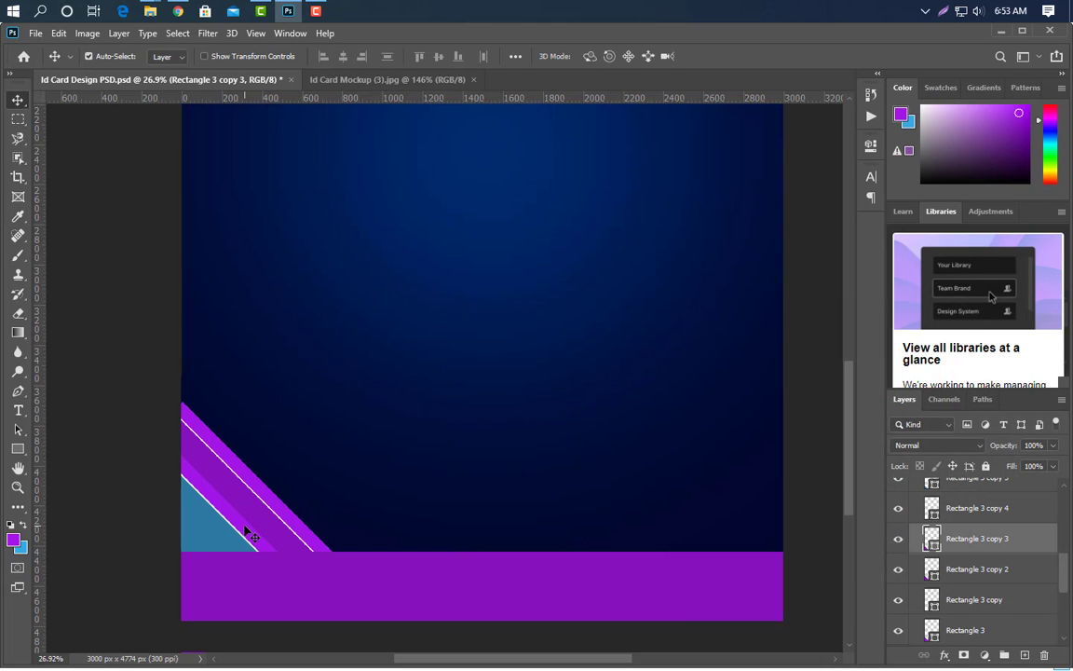
double_click(932, 538)
text(36a9e2)
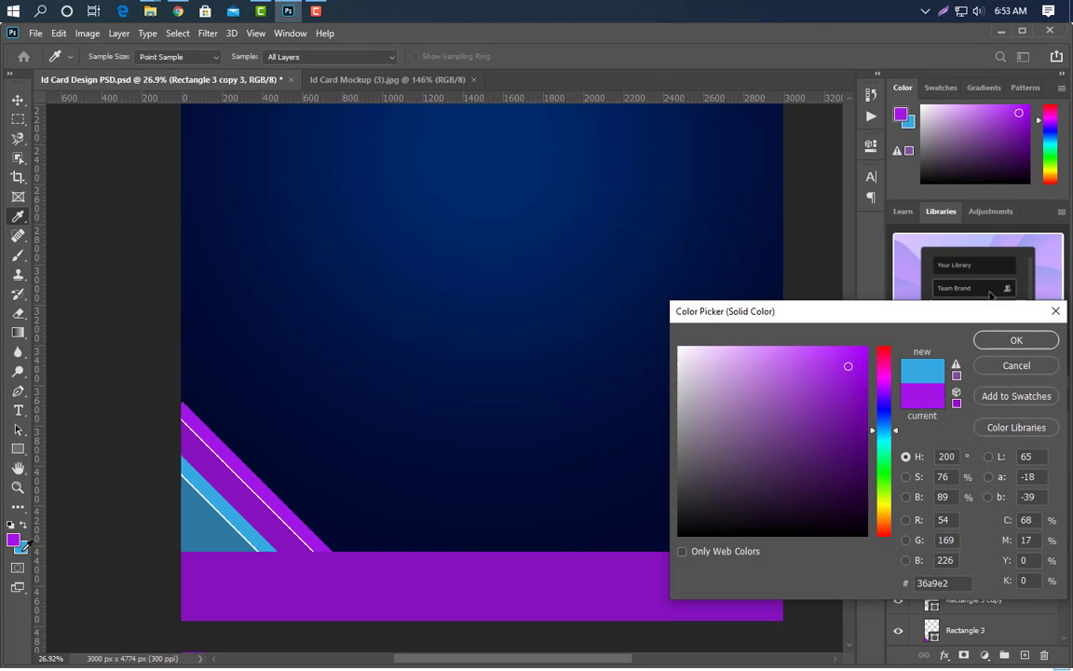
click(1025, 343)
Recolour the teal triangle in the lower-left corner with the bottom bar's purple #8512be
click(227, 541)
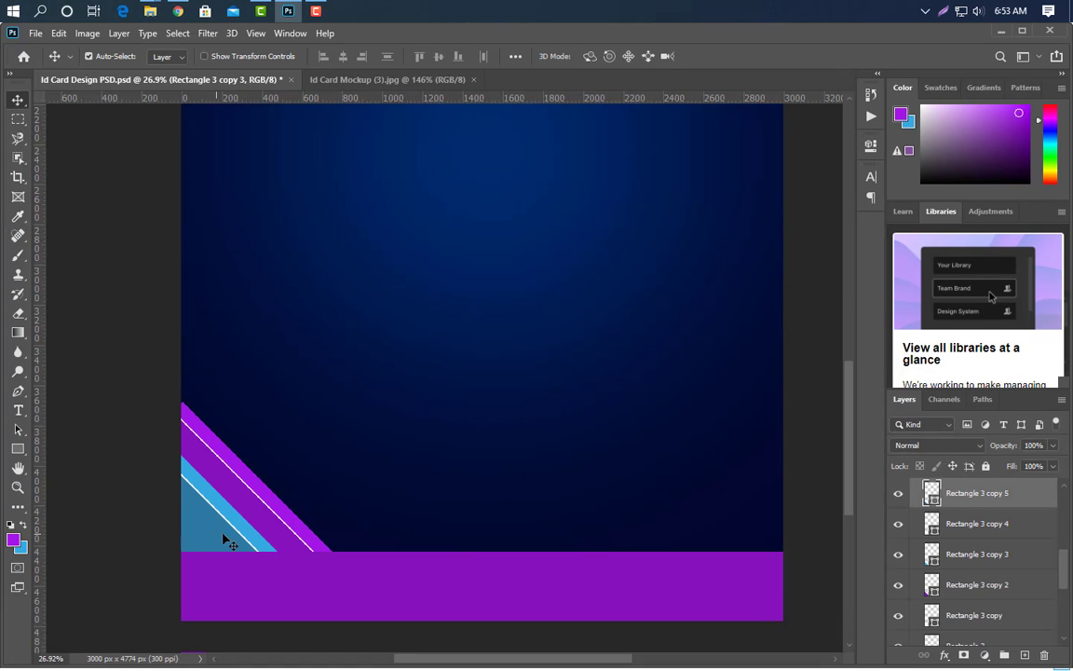
double_click(935, 501)
click(410, 578)
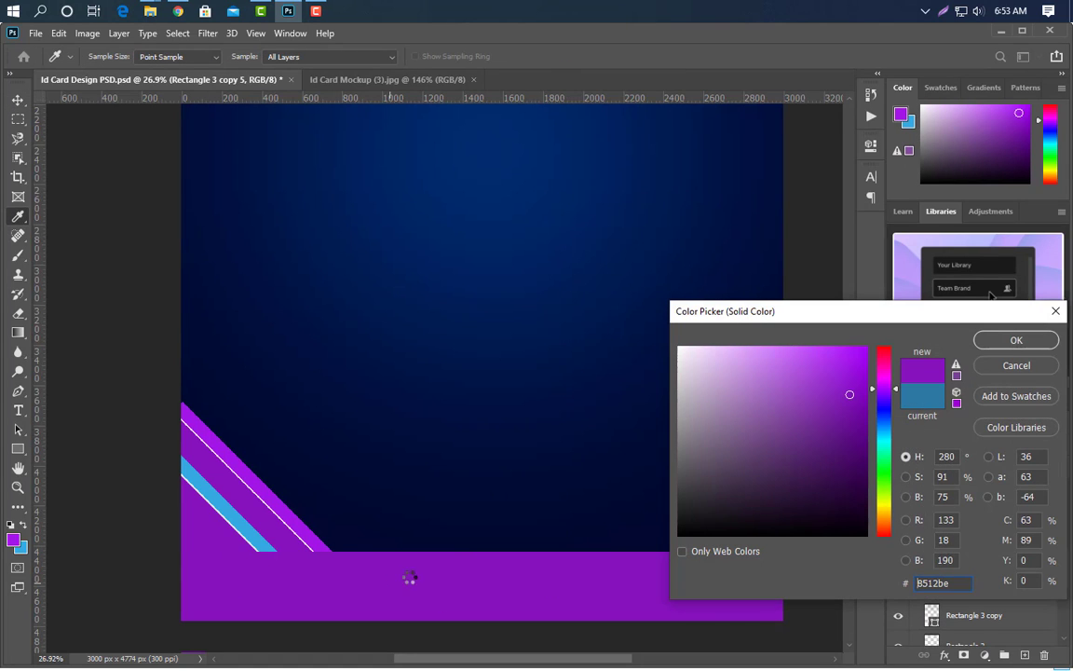
click(1034, 362)
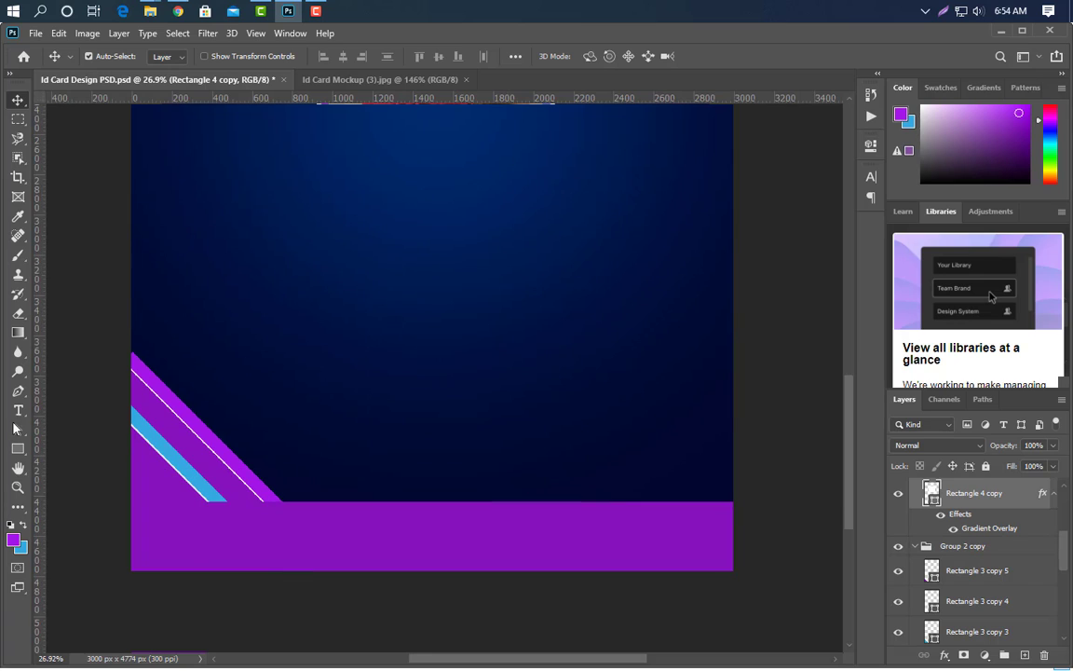
click(24, 413)
click(341, 548)
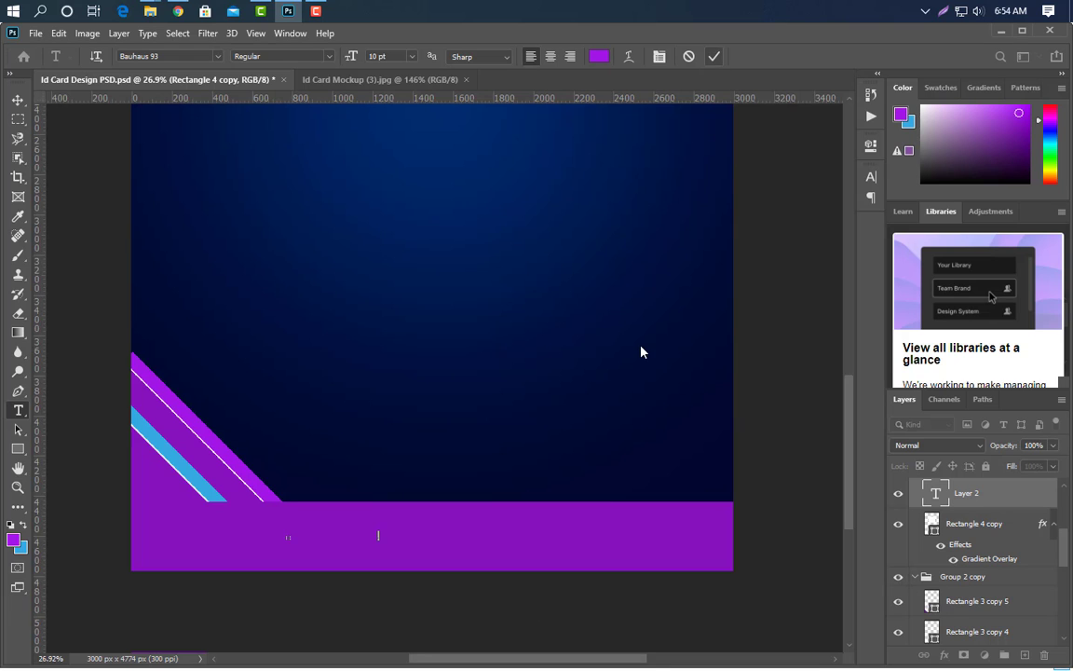
key(ctrl+t)
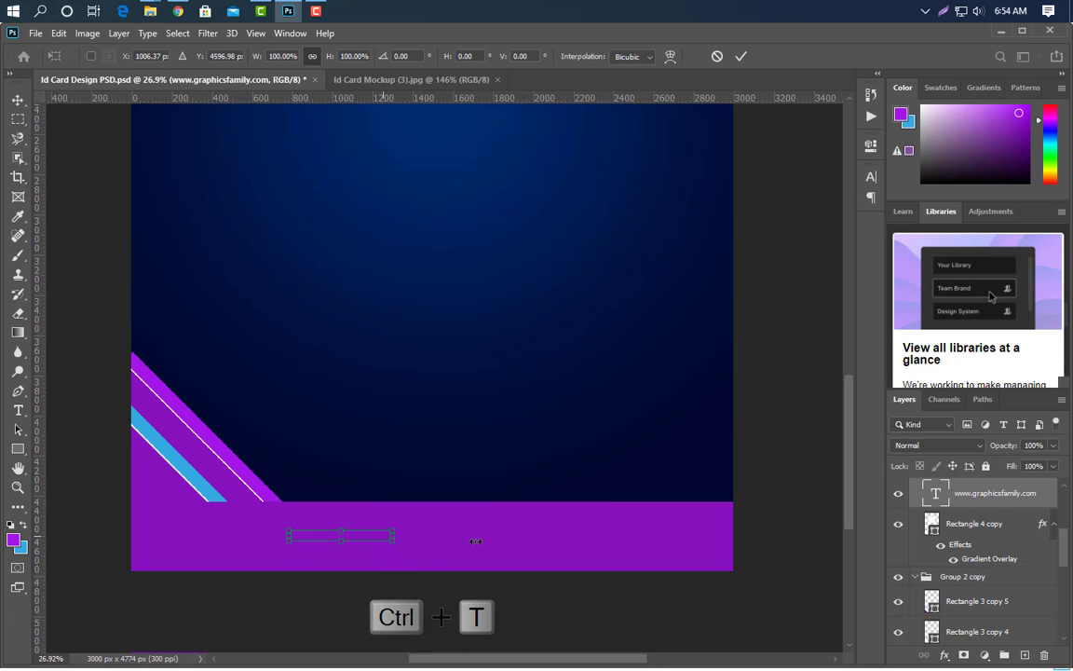
drag(475, 541, 579, 536)
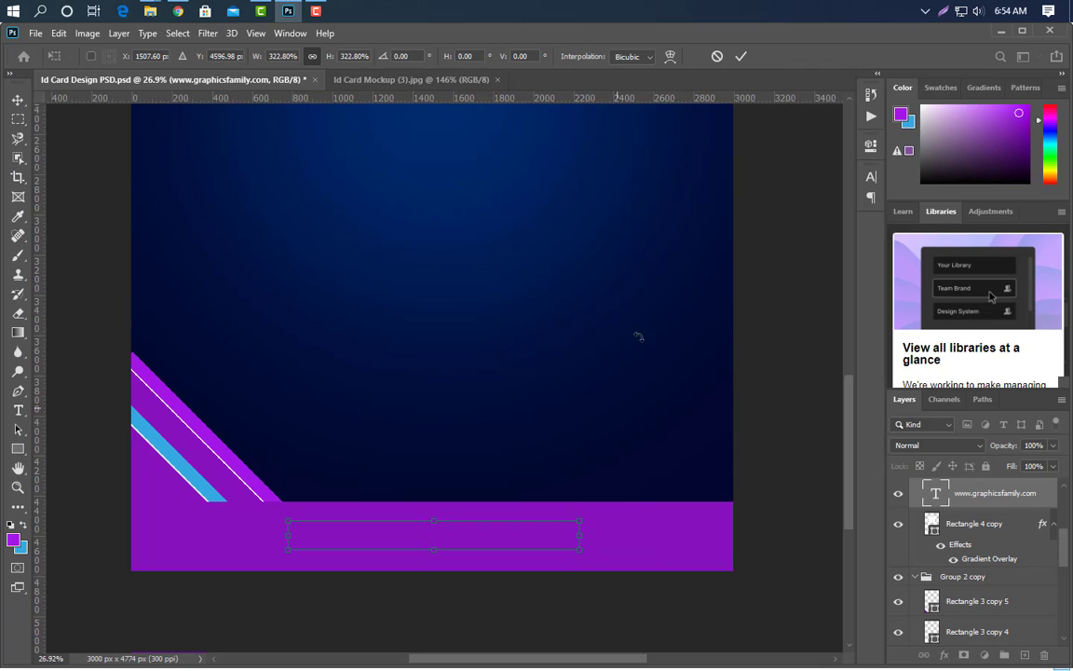
click(741, 56)
Format the website text in white, non-italic Akrobat SemiBold and move its layer to the top of the layer stack
click(870, 176)
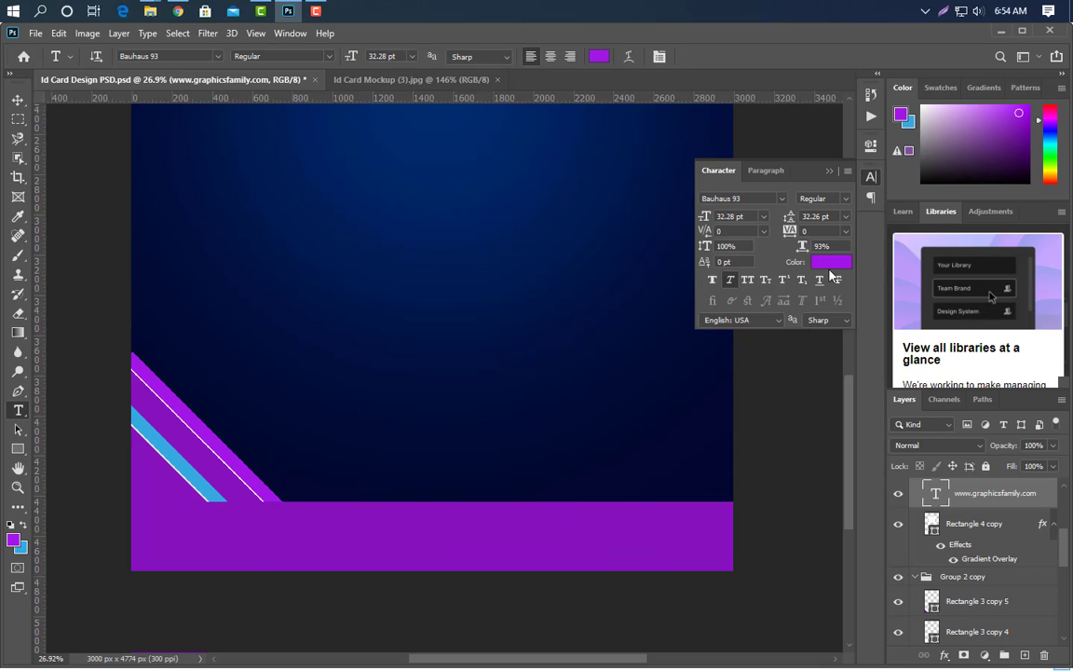
click(783, 199)
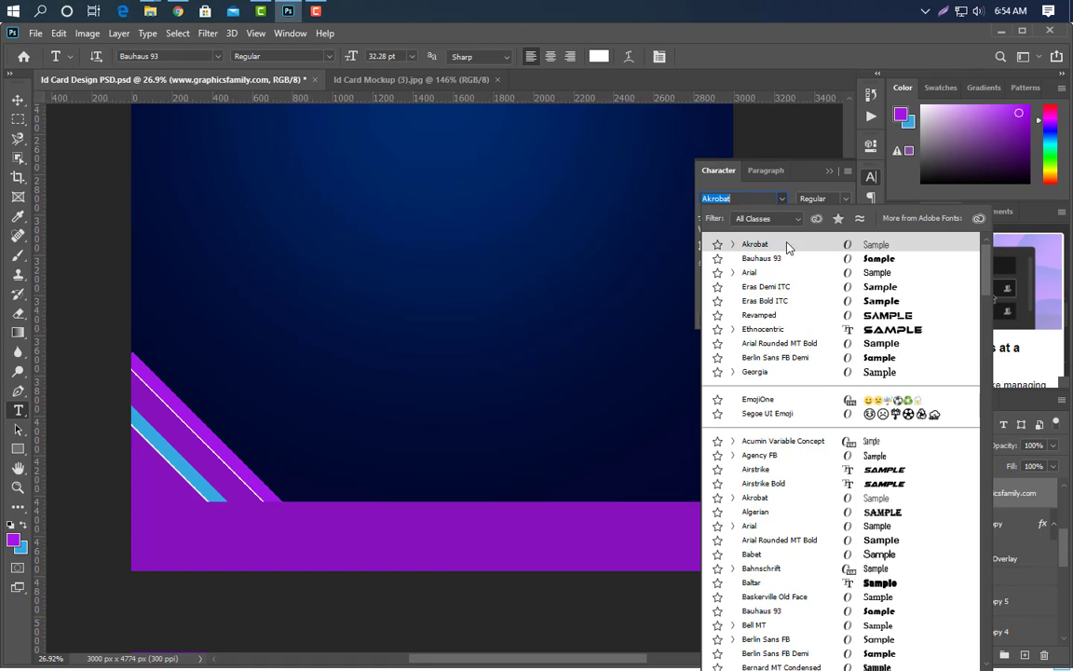
click(783, 243)
click(838, 199)
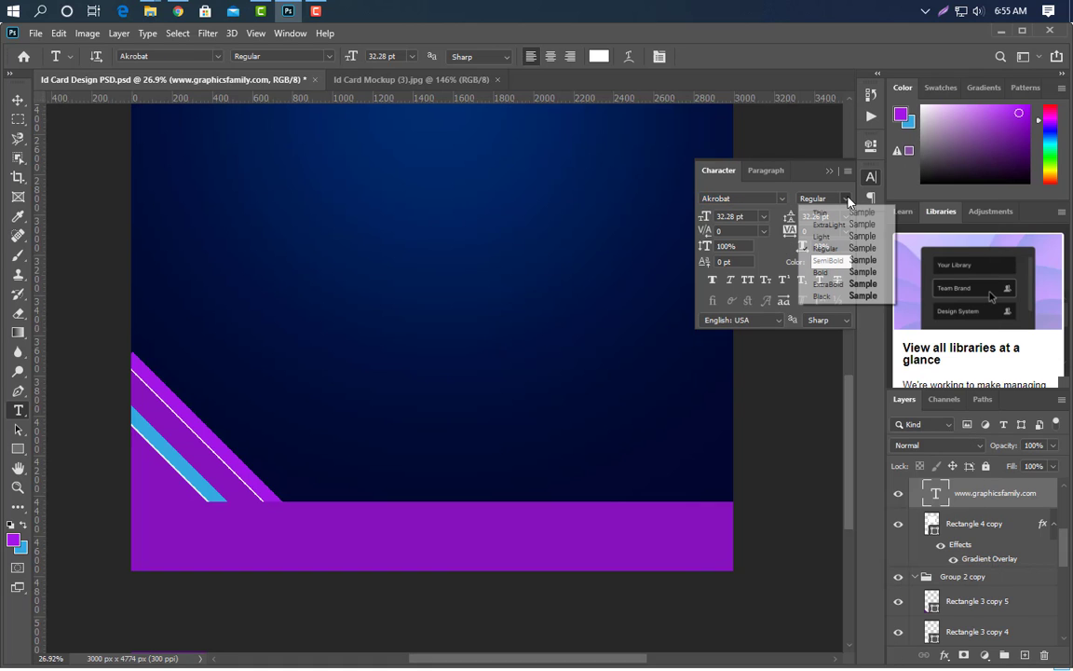
click(832, 261)
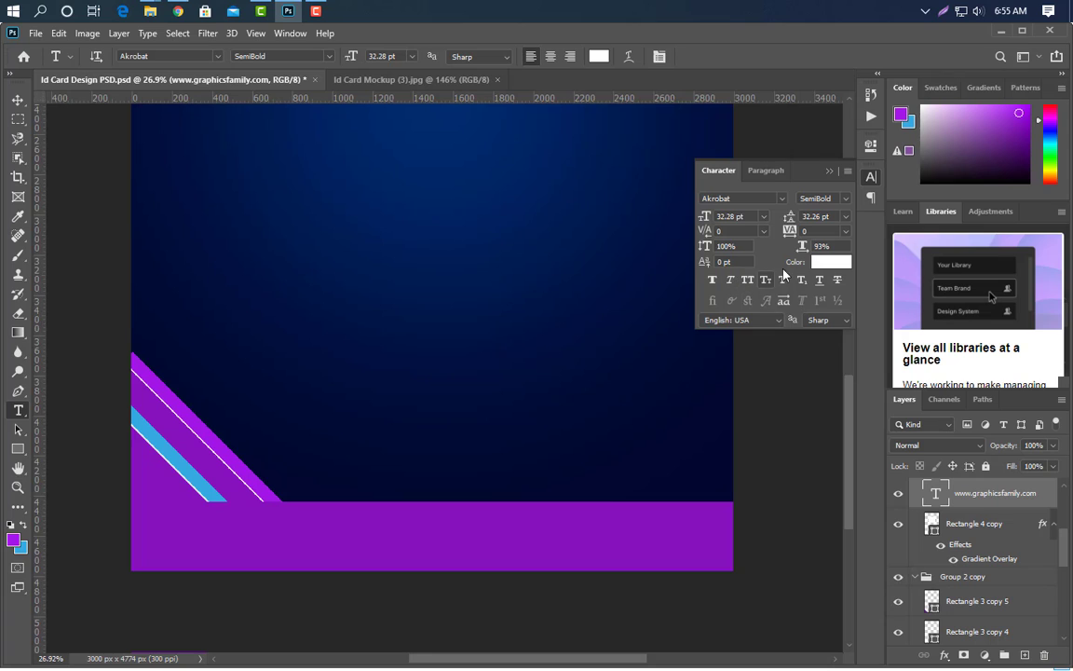
click(832, 173)
mouse_move(967, 493)
mouse_down()
mouse_move(965, 367)
mouse_move(964, 481)
mouse_up()
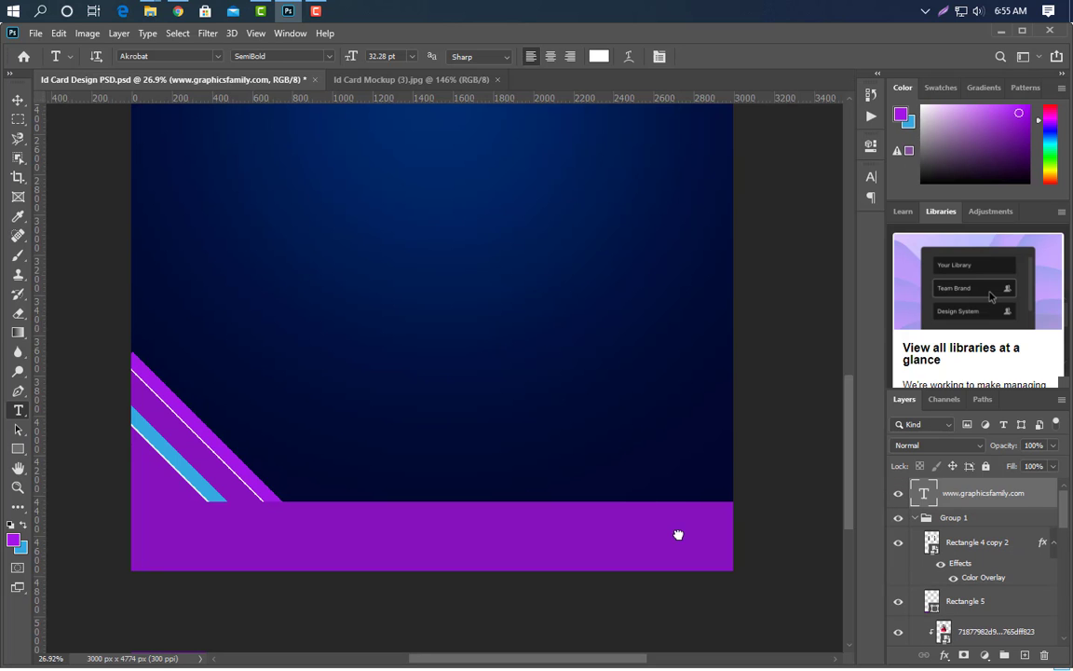
key(ctrl+0)
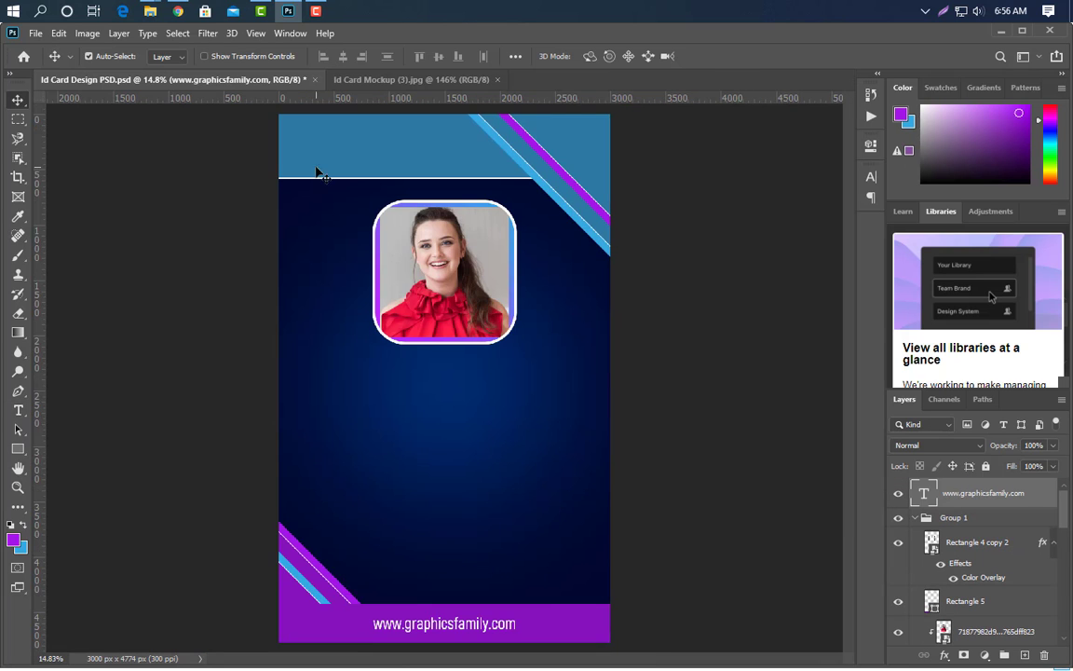
Place the Logo White Png file from the Dextop folder into the card and position it on the left of the blue header
click(288, 12)
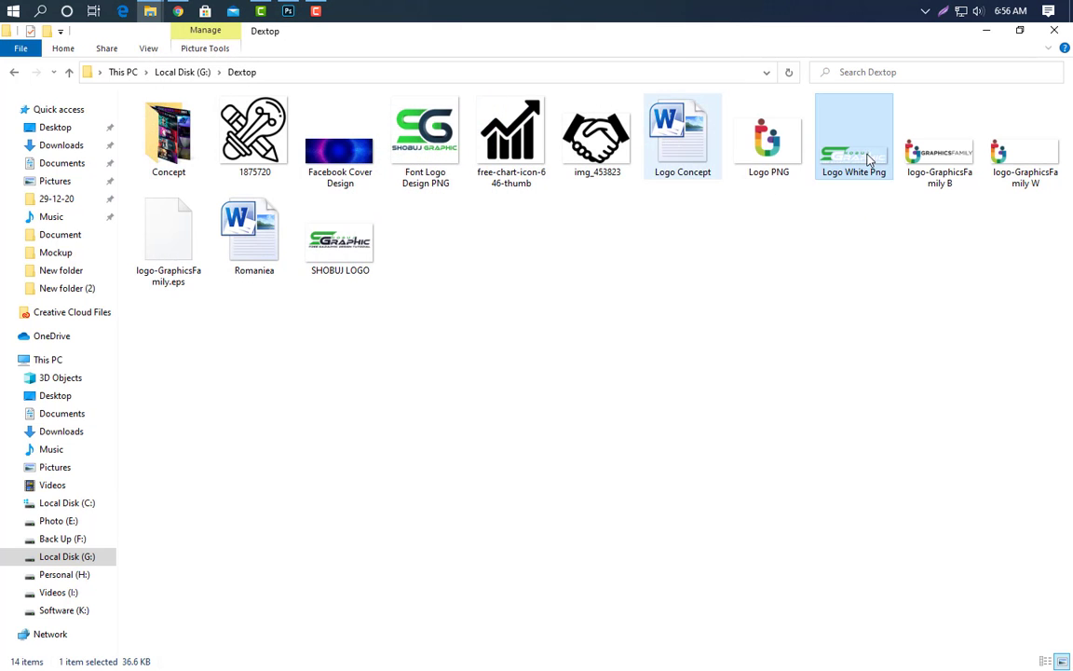
click(288, 11)
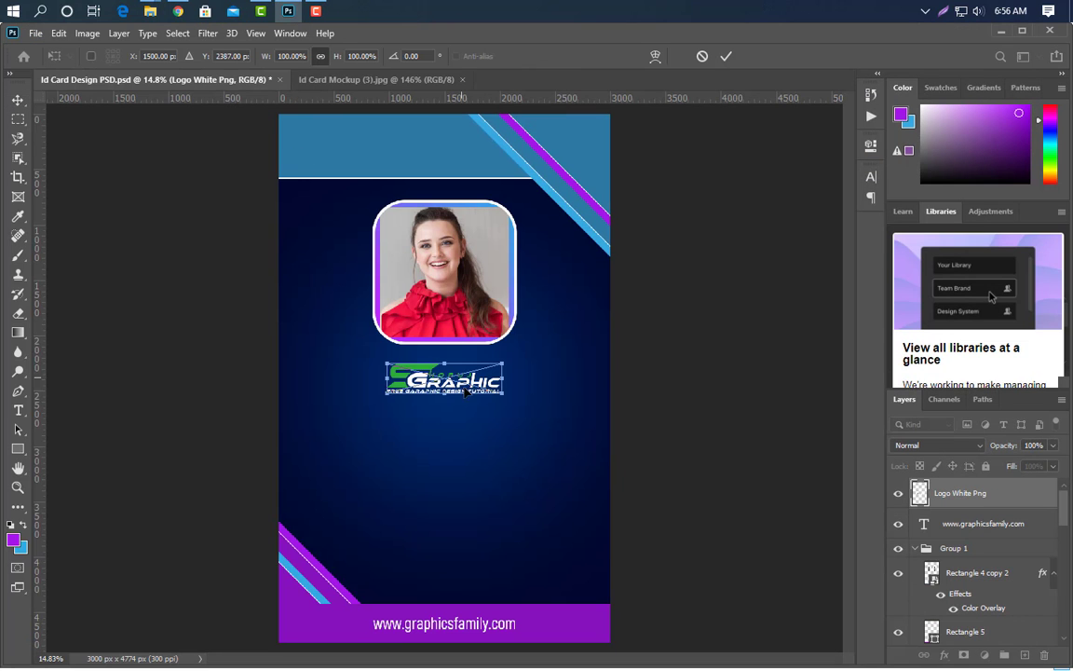
drag(468, 389, 376, 156)
click(725, 56)
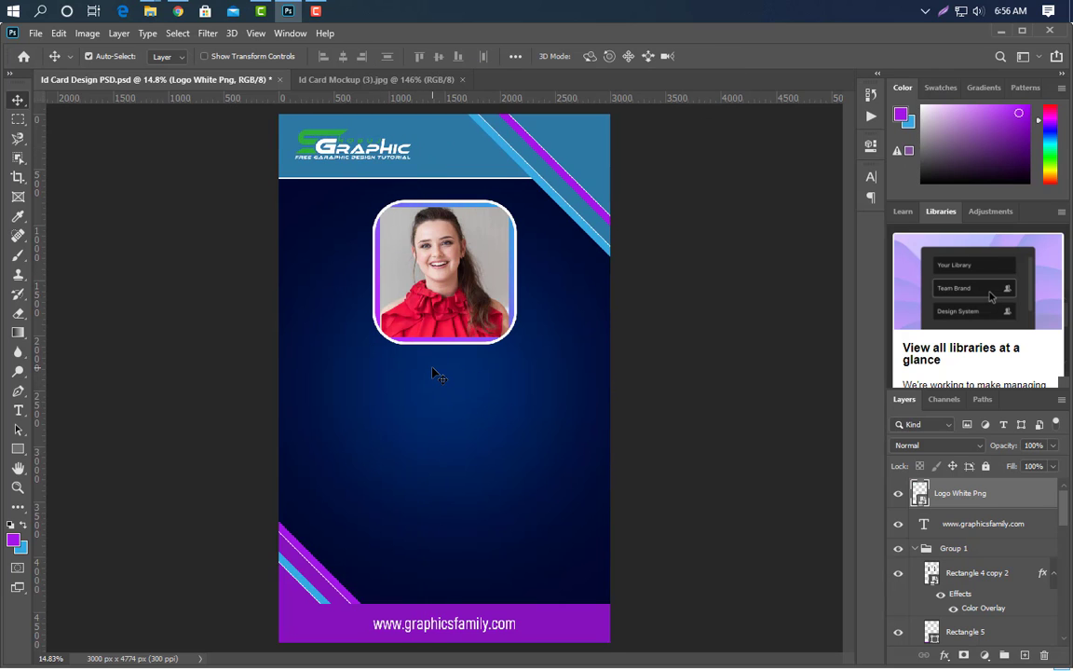
Add the card holder's full name as text below the portrait and scale it up to about 860%
scroll(434, 398, up, 2)
scroll(434, 398, up, 1)
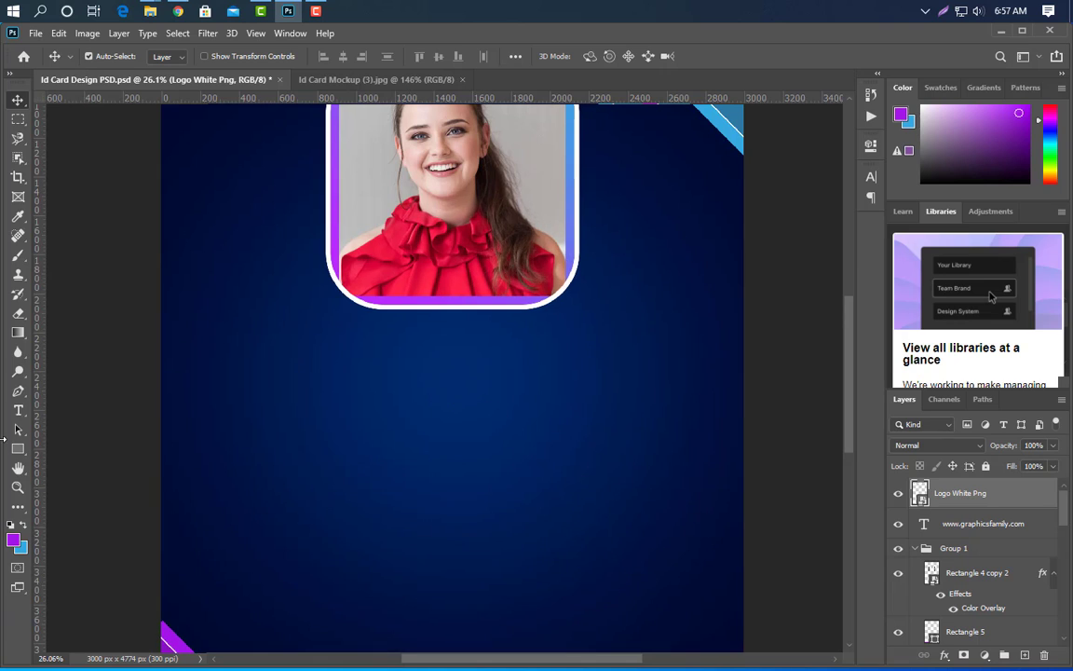
key(t)
click(278, 341)
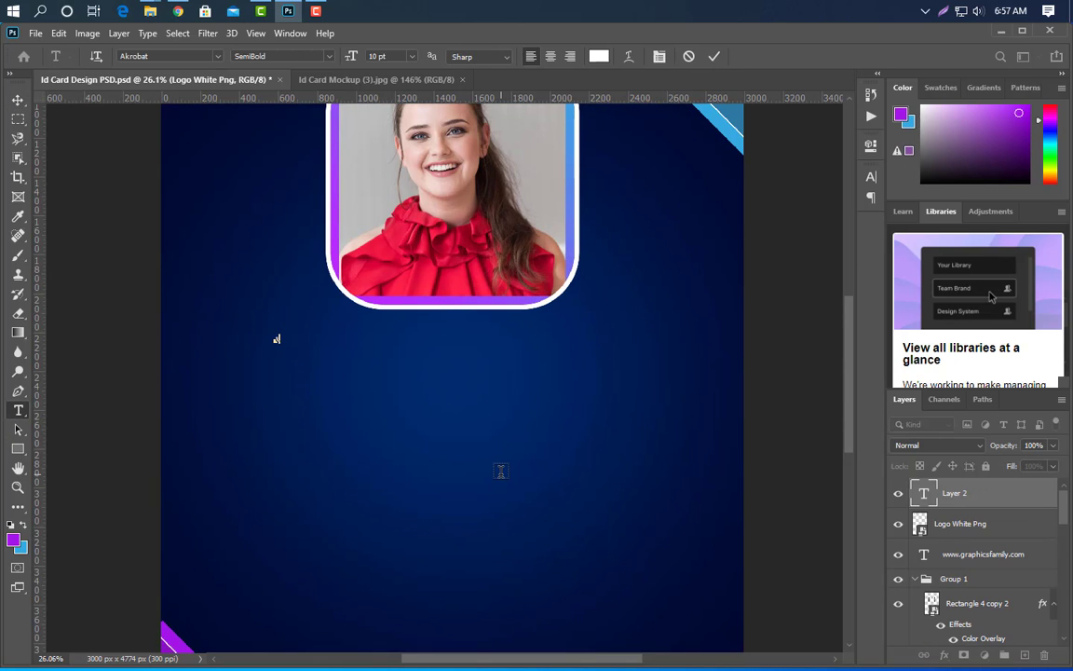
click(715, 57)
key(ctrl+t)
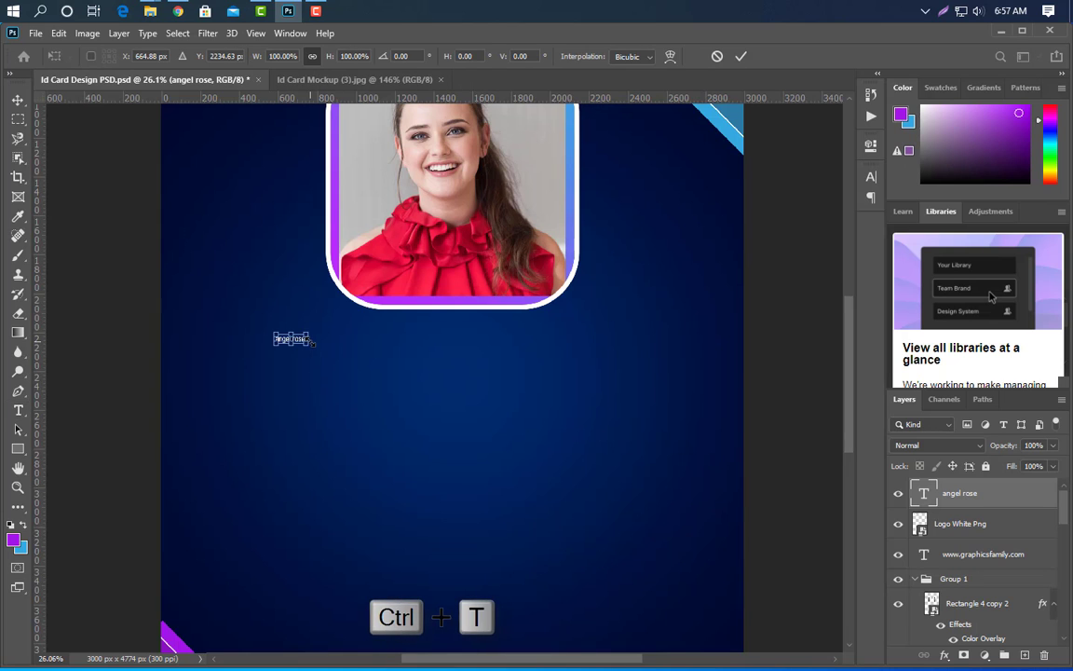
drag(313, 342, 569, 379)
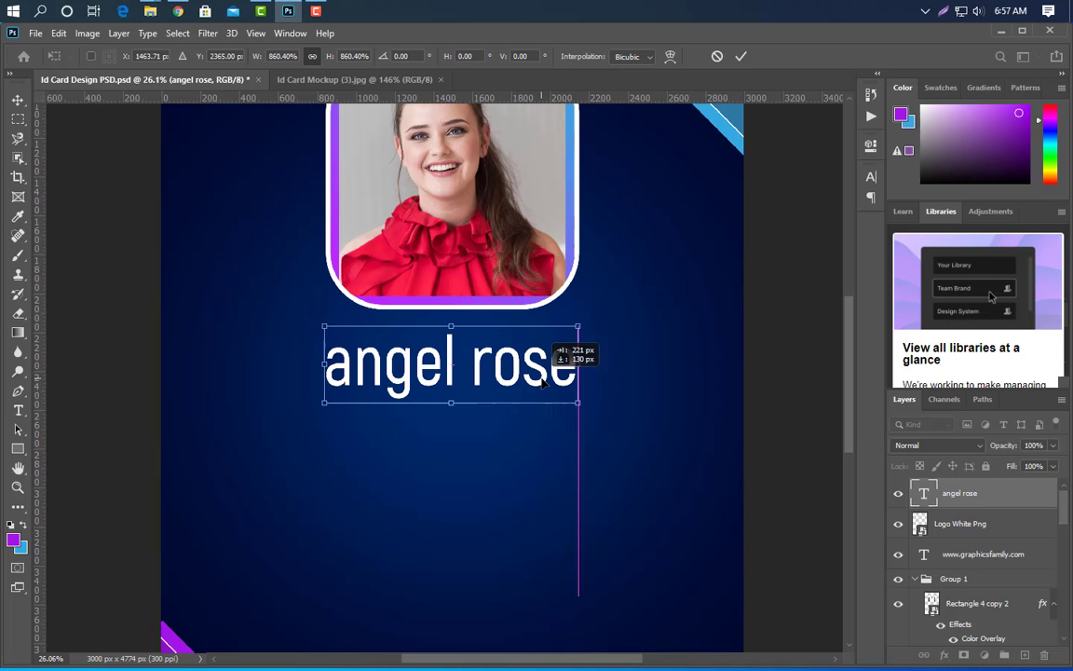
click(741, 59)
Format the name text in all caps with the Akrobat ExtraBold style and no italics
click(871, 179)
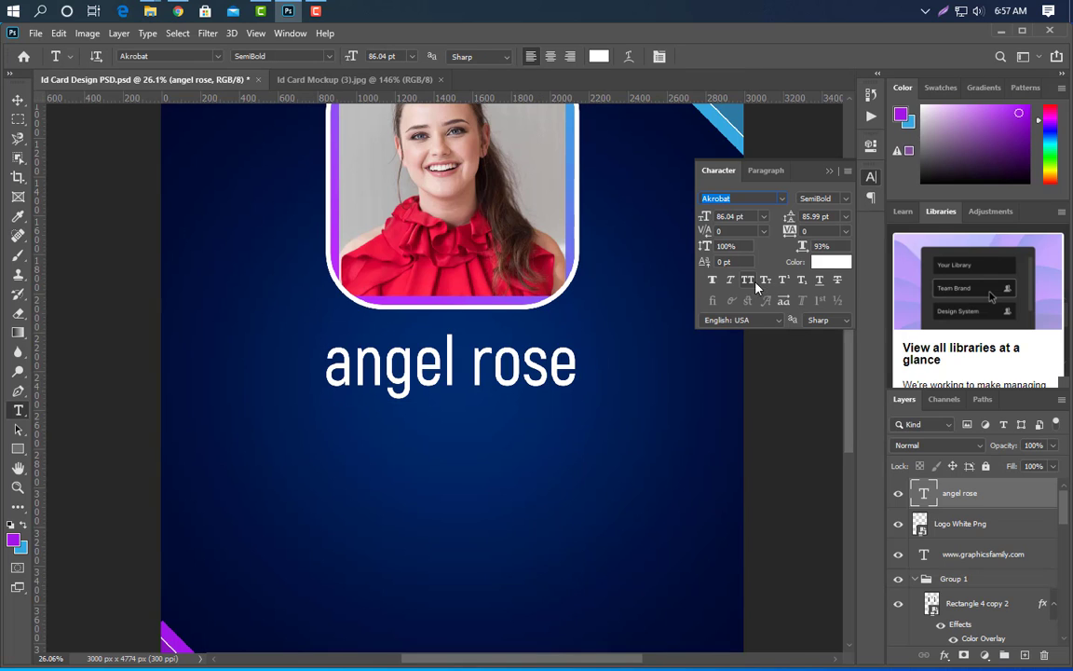
click(747, 281)
click(730, 282)
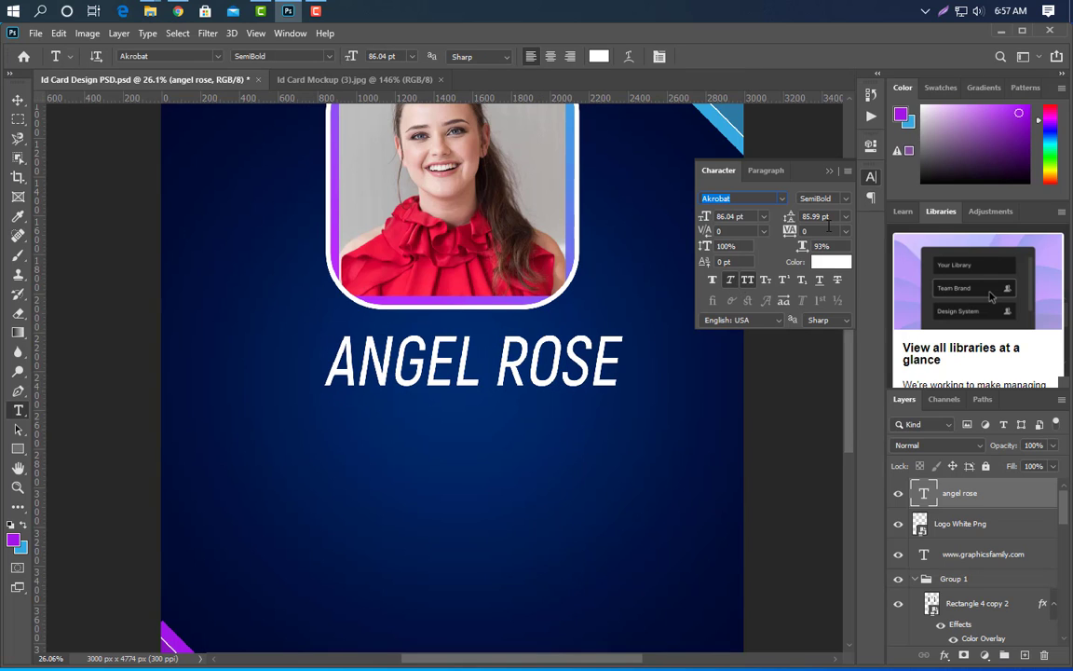
click(845, 203)
click(843, 281)
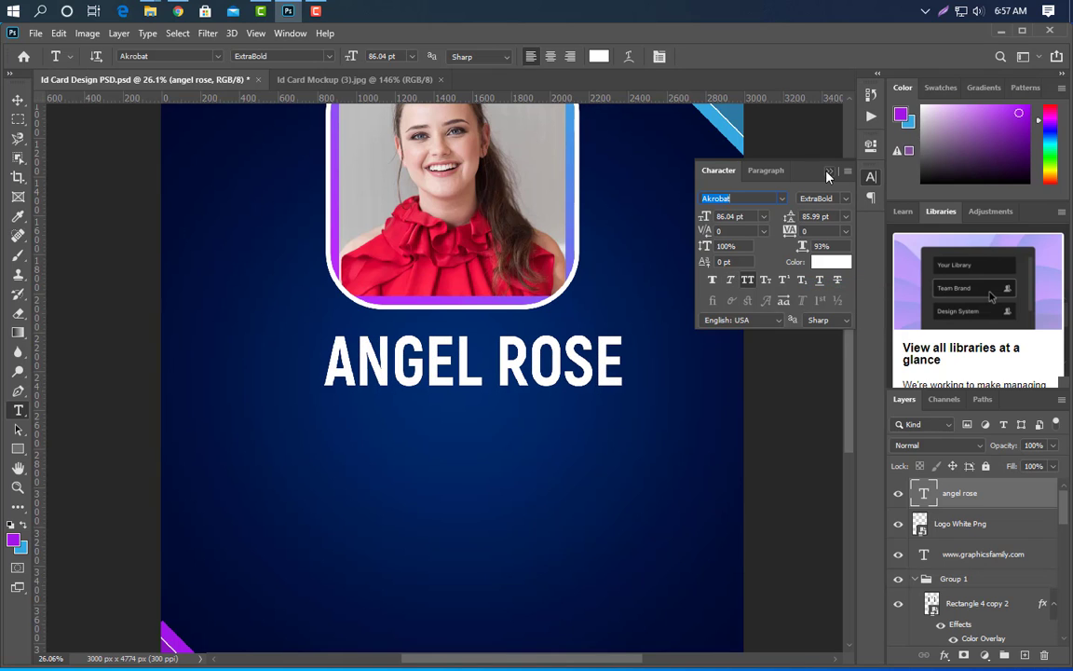
click(829, 170)
Resize the name text to about 68 pt and centre it beneath the portrait frame
key(ctrl+t)
drag(495, 390, 455, 386)
key(Return)
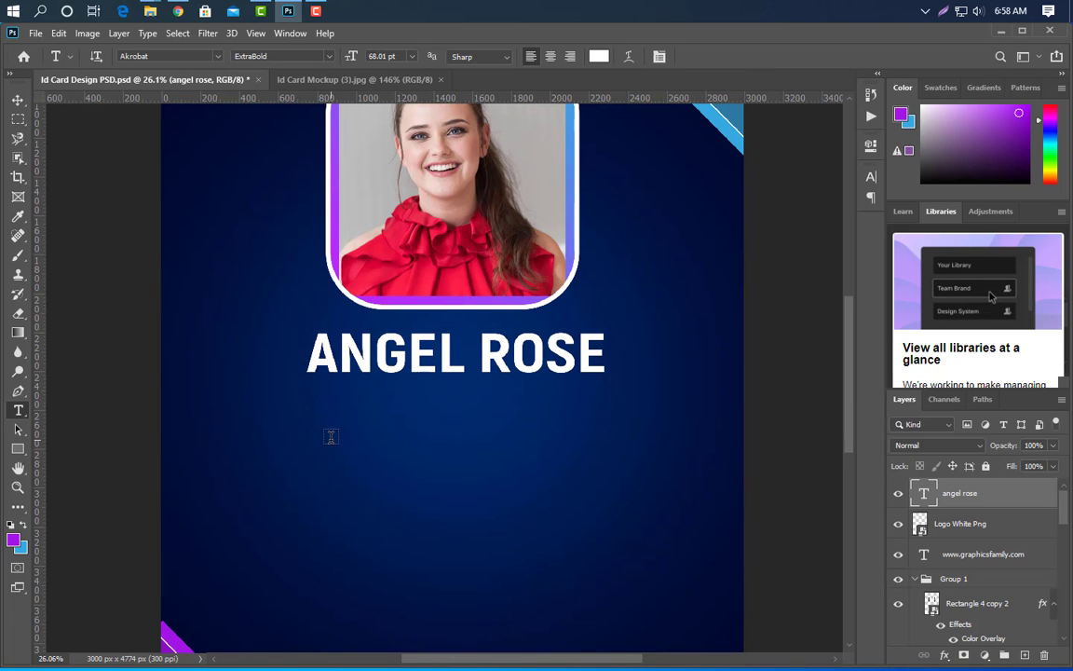
Add the job title "Graphics designer" below the name, scale it to about 328% and centre it under the name
click(319, 402)
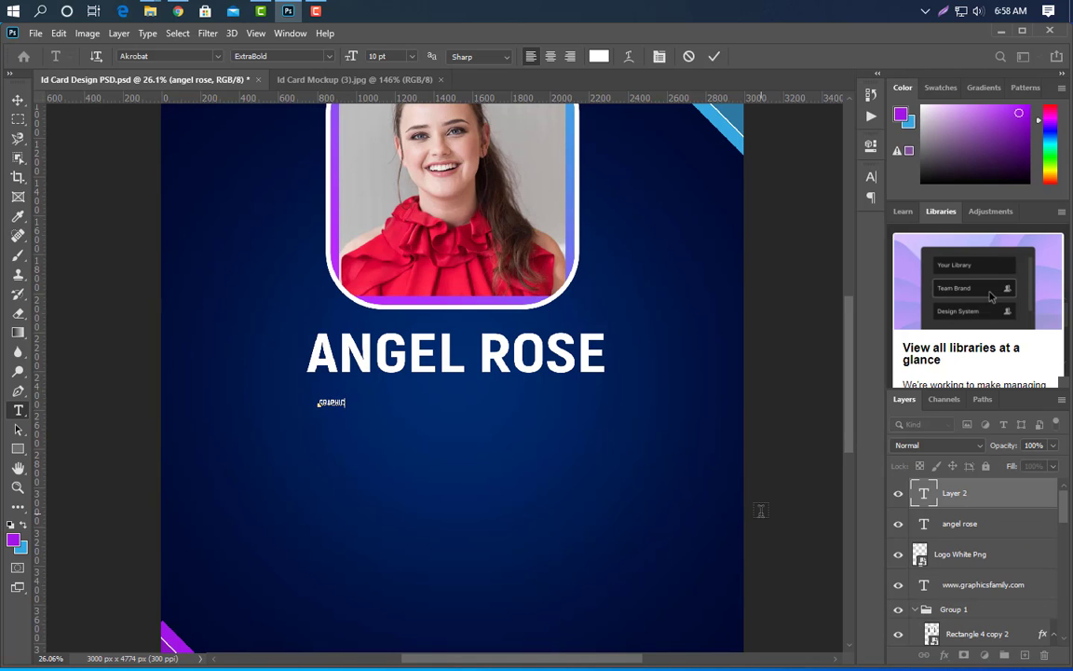
click(714, 56)
key(ctrl+t)
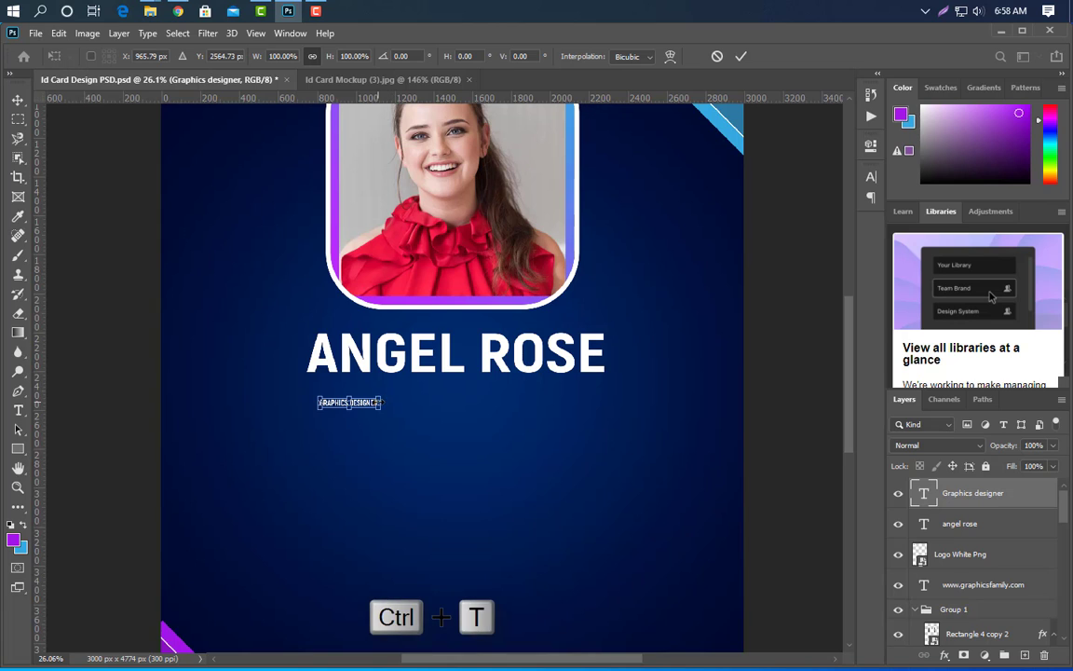
drag(379, 402, 494, 406)
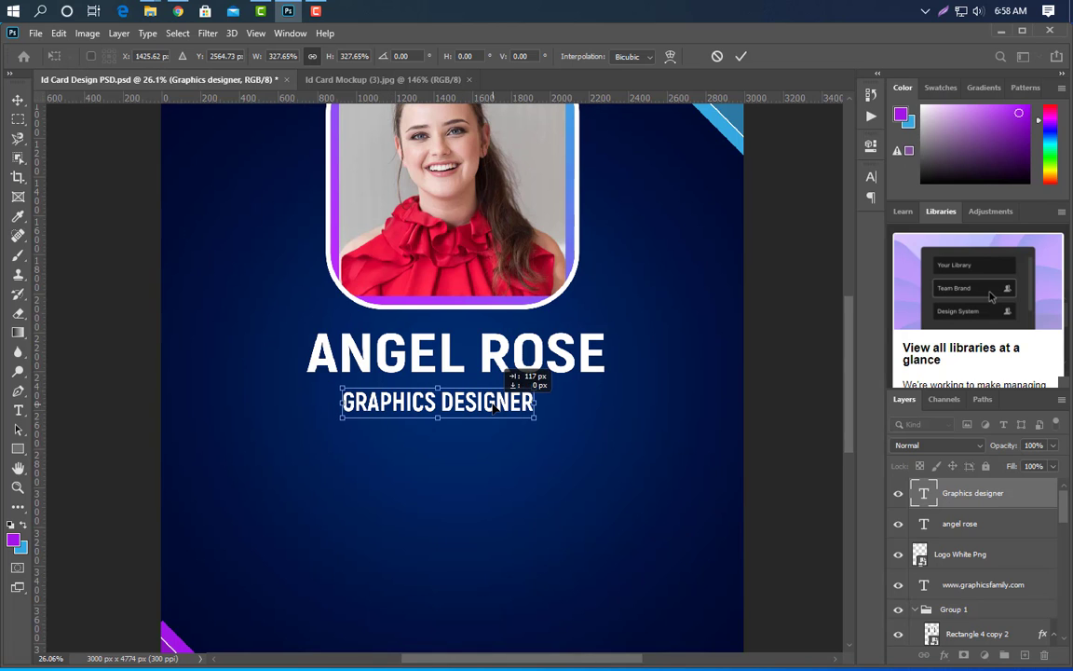
click(741, 56)
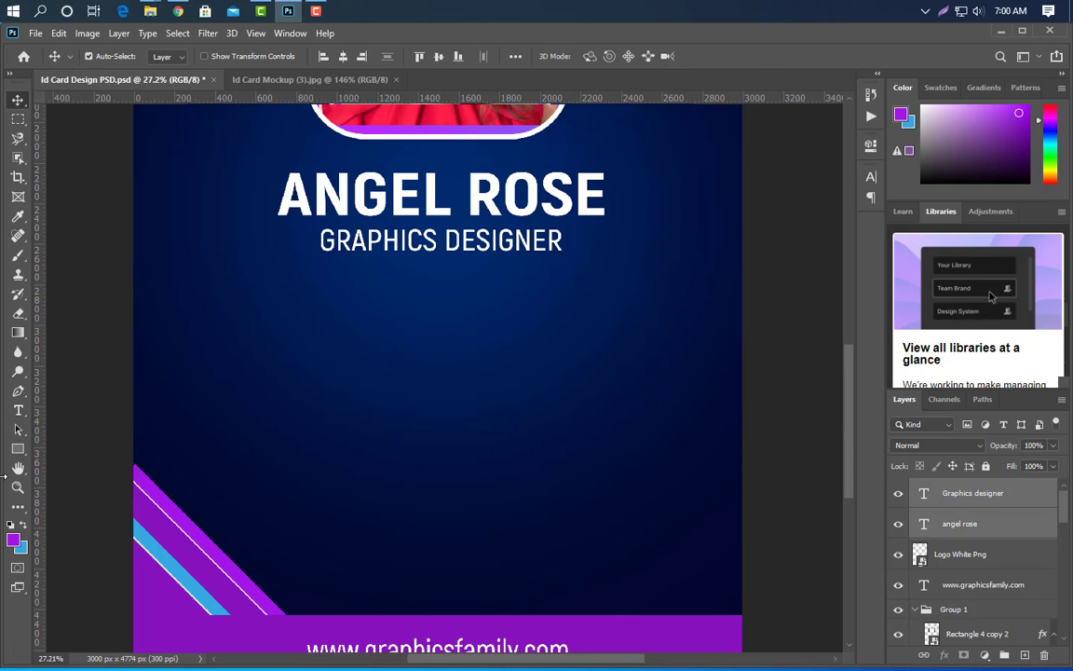
Add an "id no :" text line with the ID number below the job title, scale it to about 407% and centre it
click(18, 413)
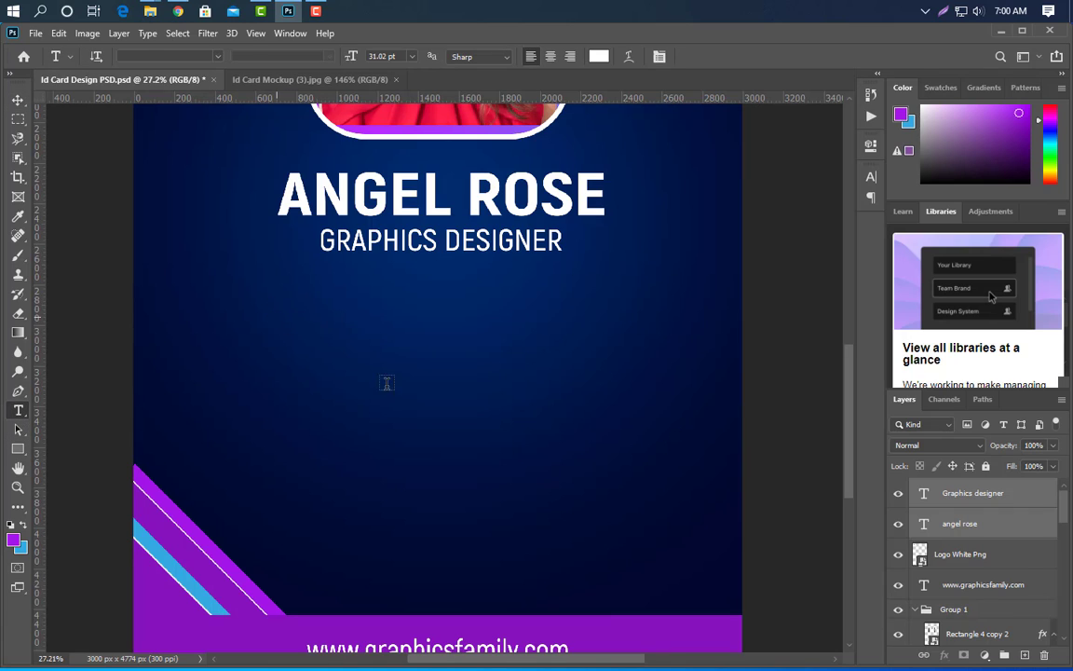
click(277, 317)
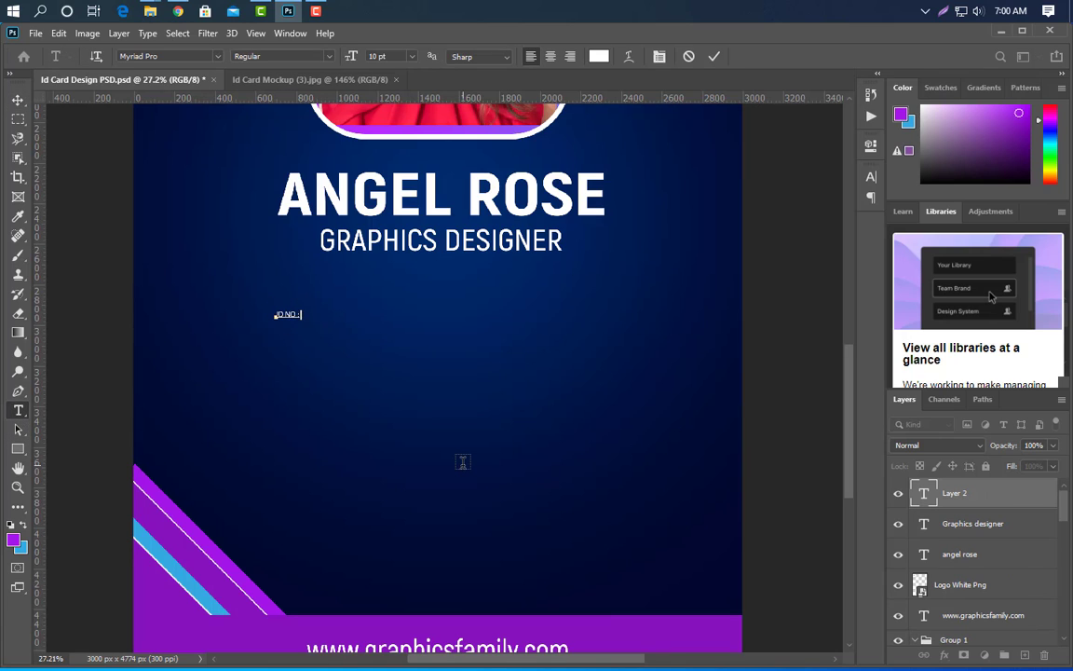
click(714, 56)
key(ctrl+t)
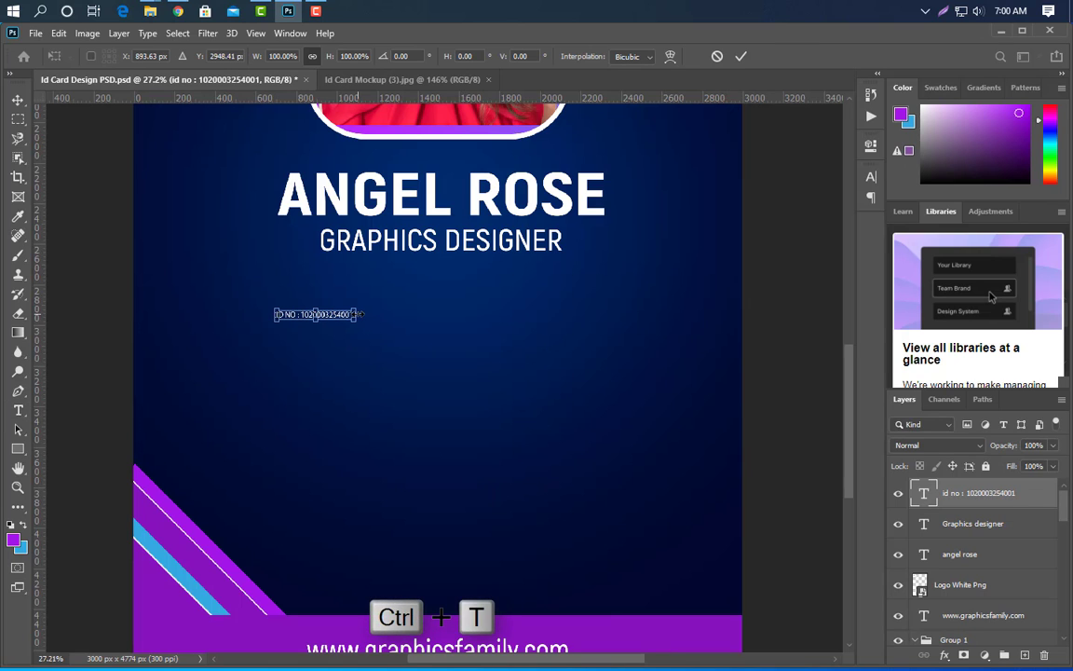
drag(356, 314, 588, 314)
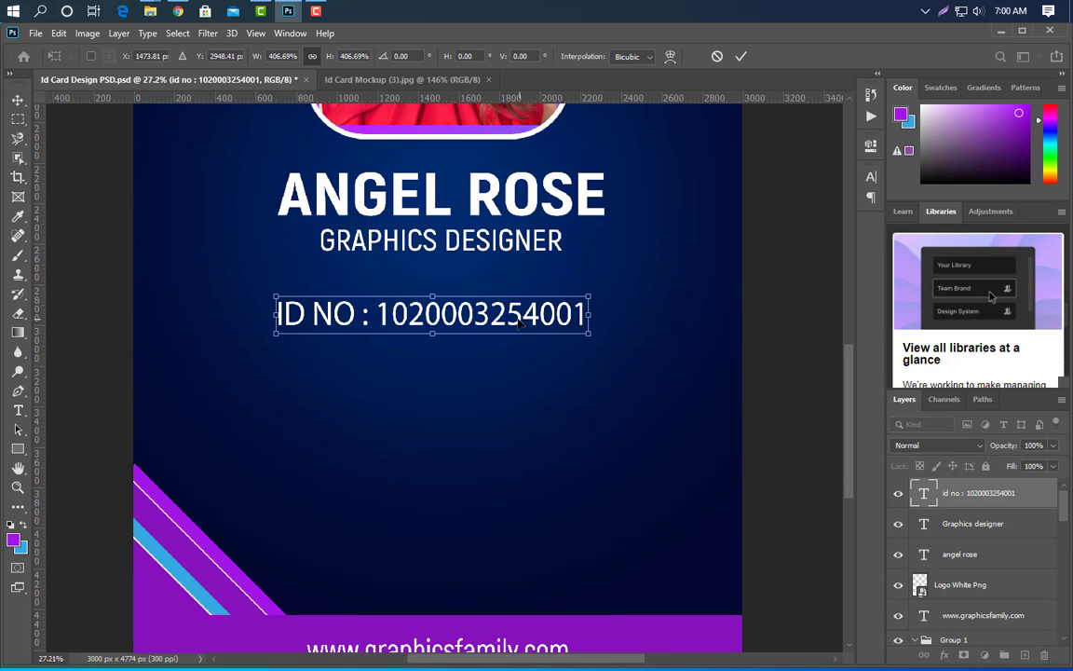
drag(519, 321, 526, 326)
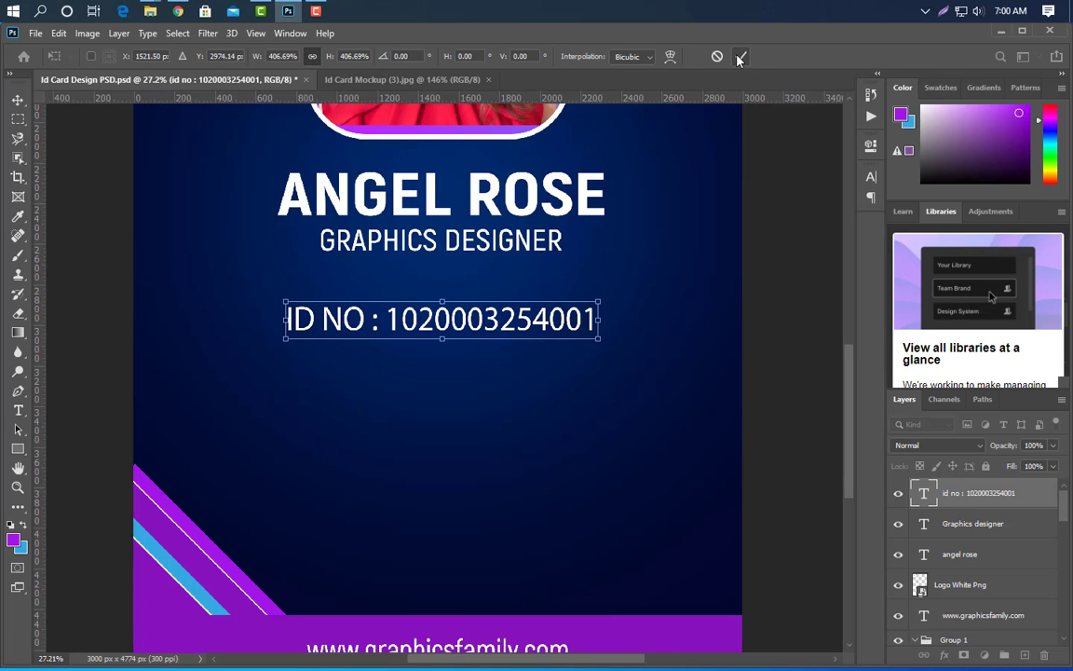
click(740, 58)
Duplicate the ID number text line and move the copy straight down to form a second line beneath it
drag(1029, 506, 1025, 655)
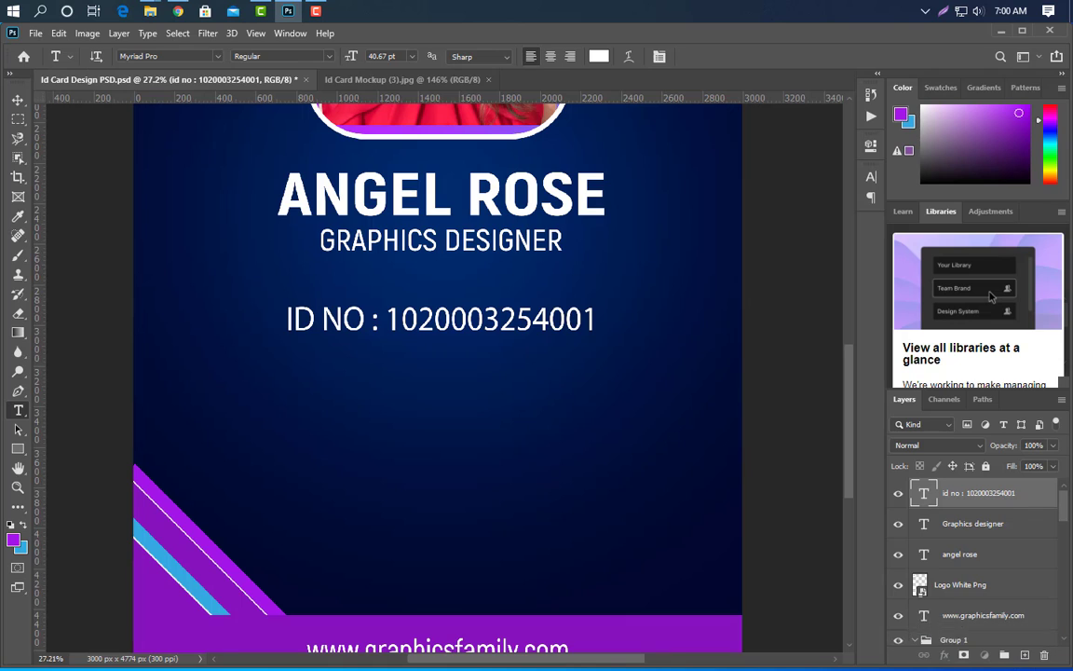
click(18, 104)
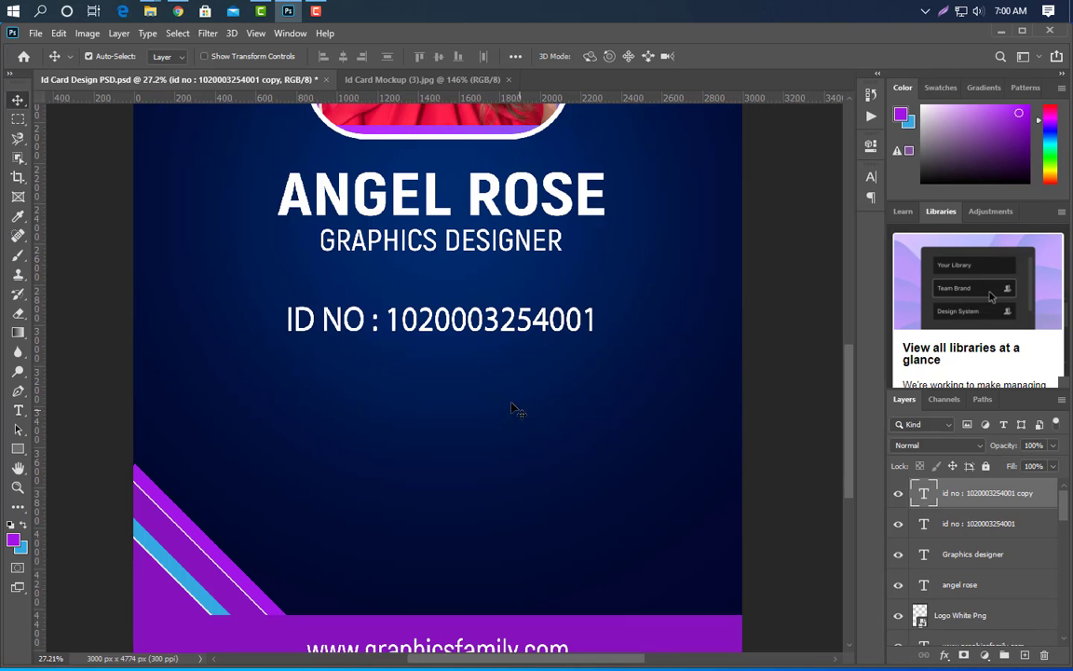
drag(503, 375, 587, 410)
key(shift+Down)
key(shift+Down)
key(shift+Down)
key(shift+Down)
key(shift+Down)
key(shift+Down)
key(shift+Down)
key(shift+Down)
key(shift+Down)
key(shift+Down)
key(shift+Down)
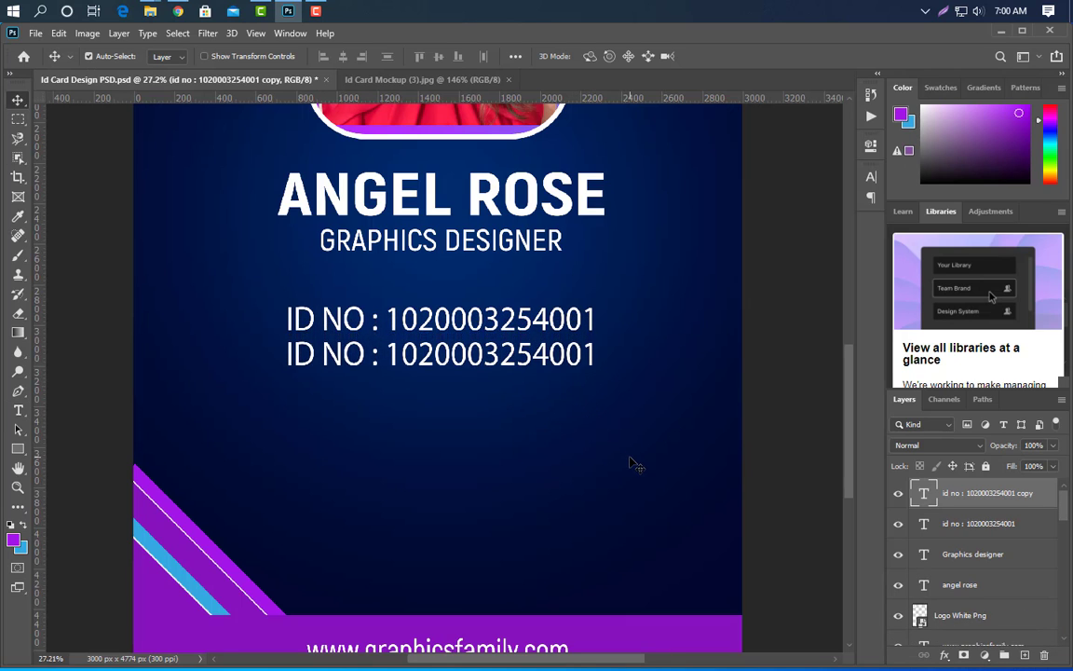
Change the duplicated line's label to "Email" and replace its number with the holder's e-mail address
click(19, 411)
drag(286, 360, 365, 361)
text(EMAIL)
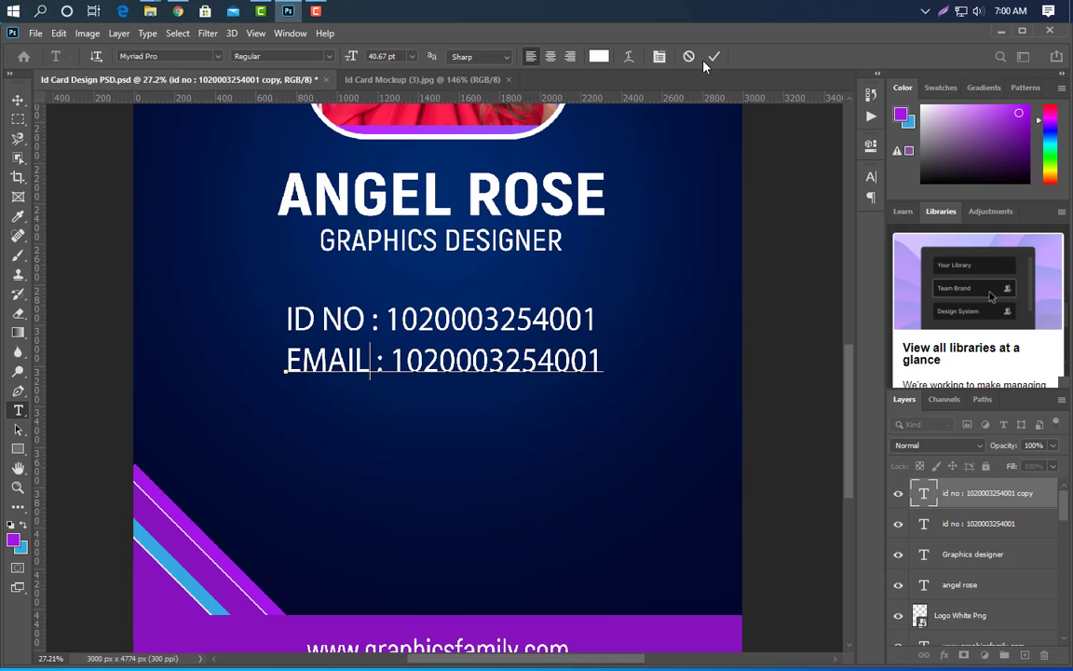
click(473, 391)
drag(389, 361, 691, 373)
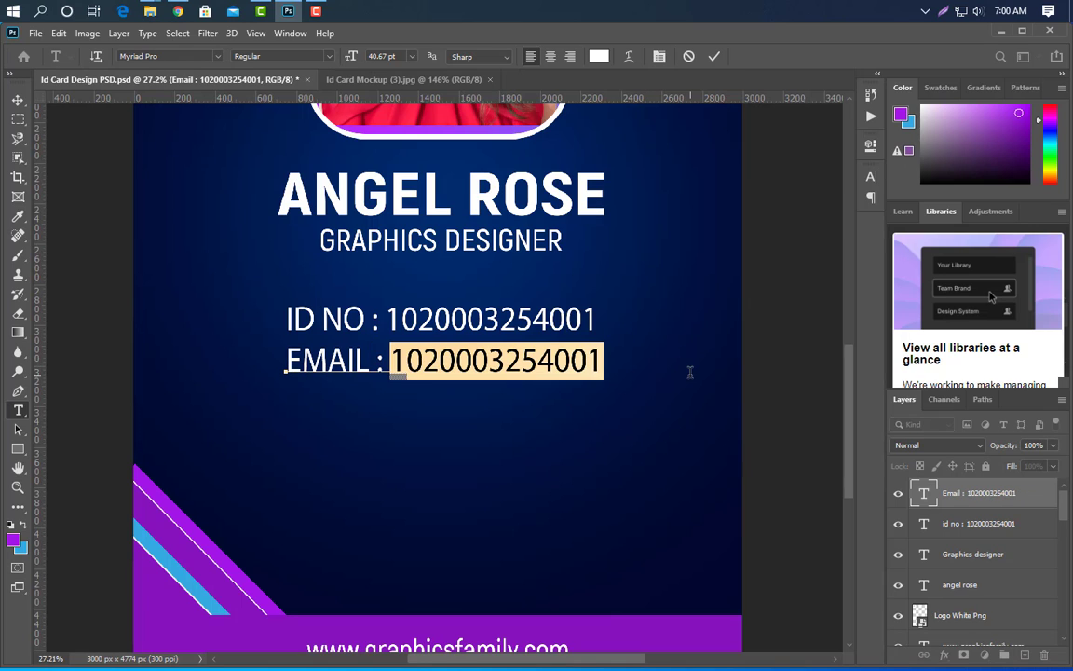
text(EXAMPLE@GMAIL.COM)
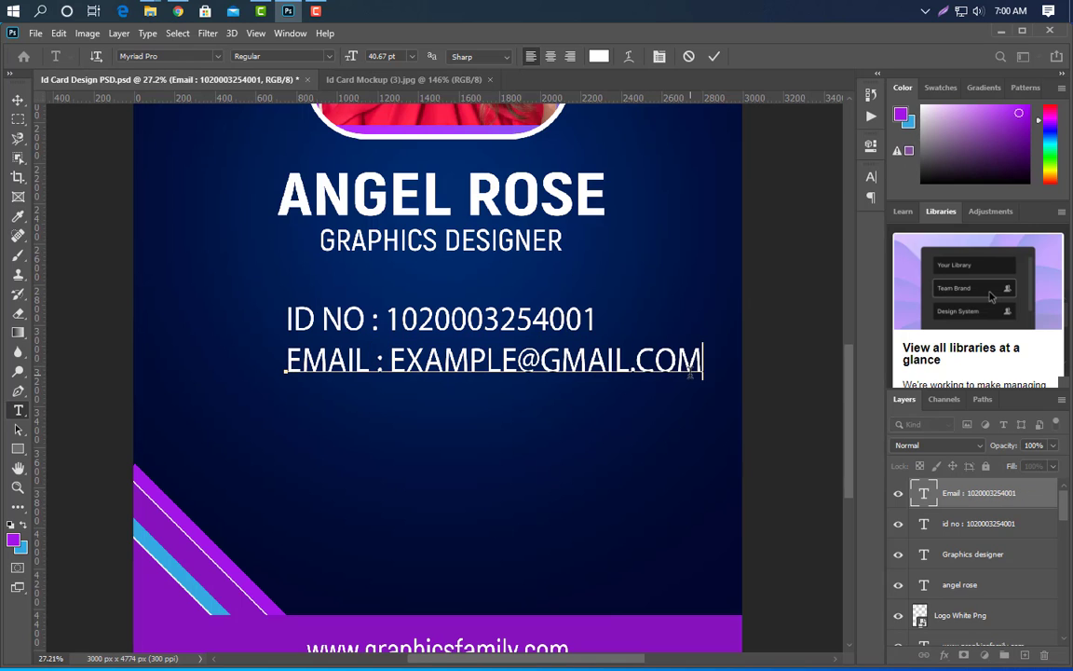
click(713, 60)
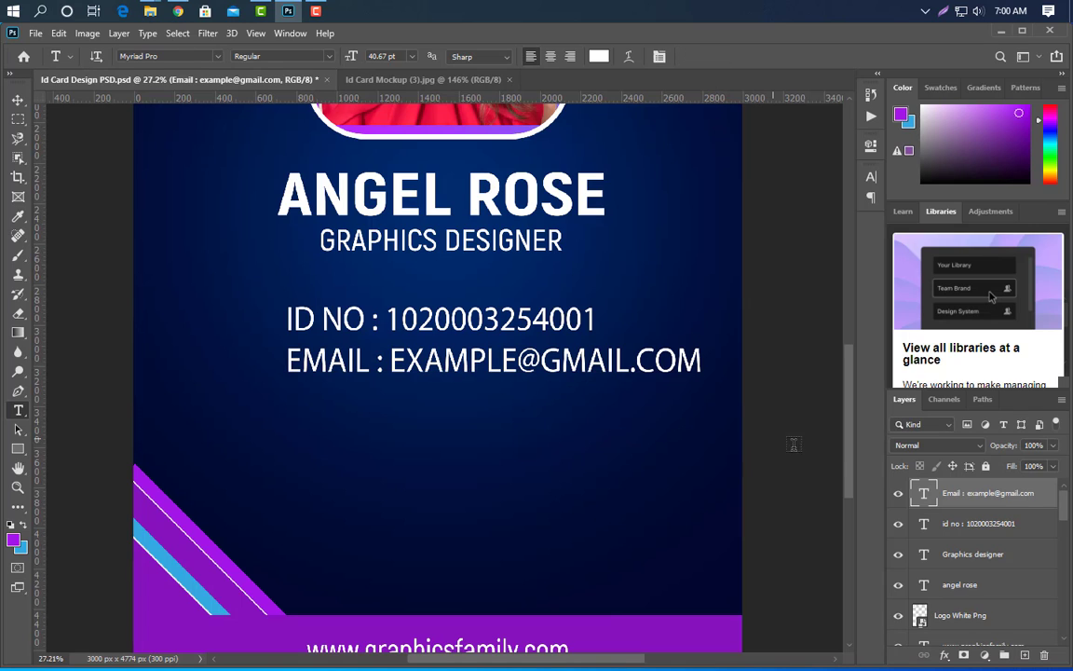
Turn off the All Caps style on the e-mail line
click(870, 175)
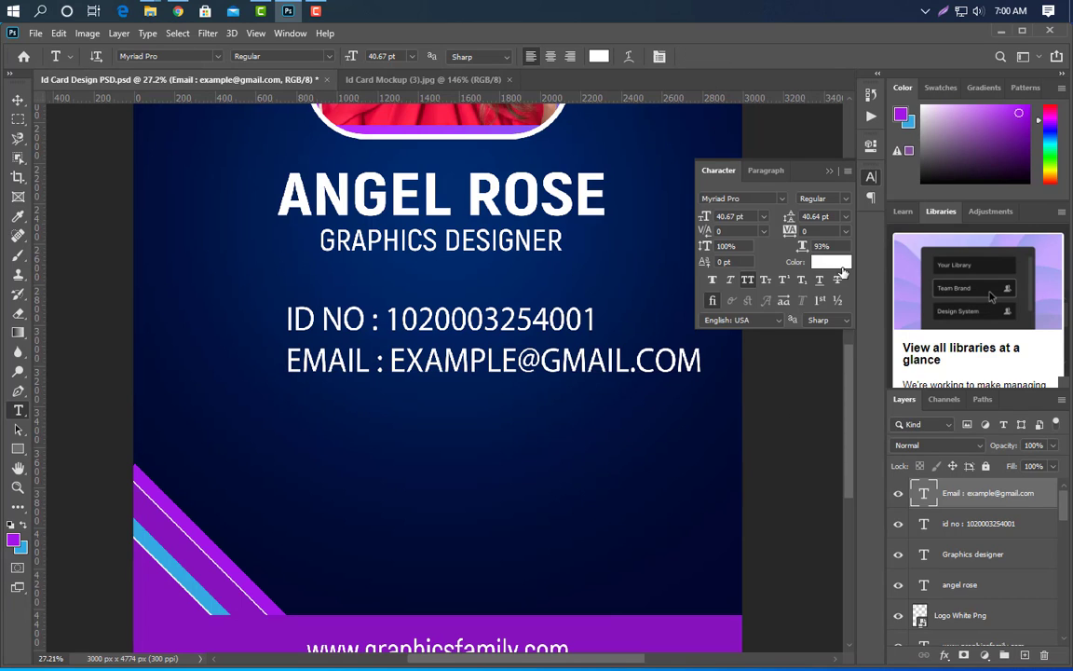
click(748, 285)
click(830, 173)
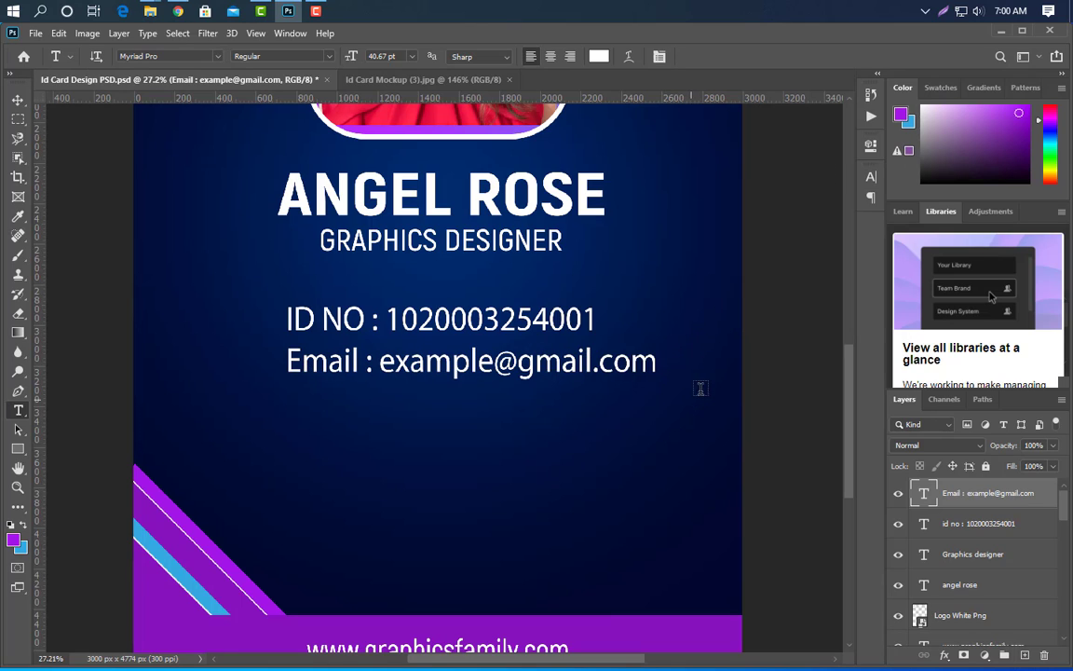
key(ctrl+t)
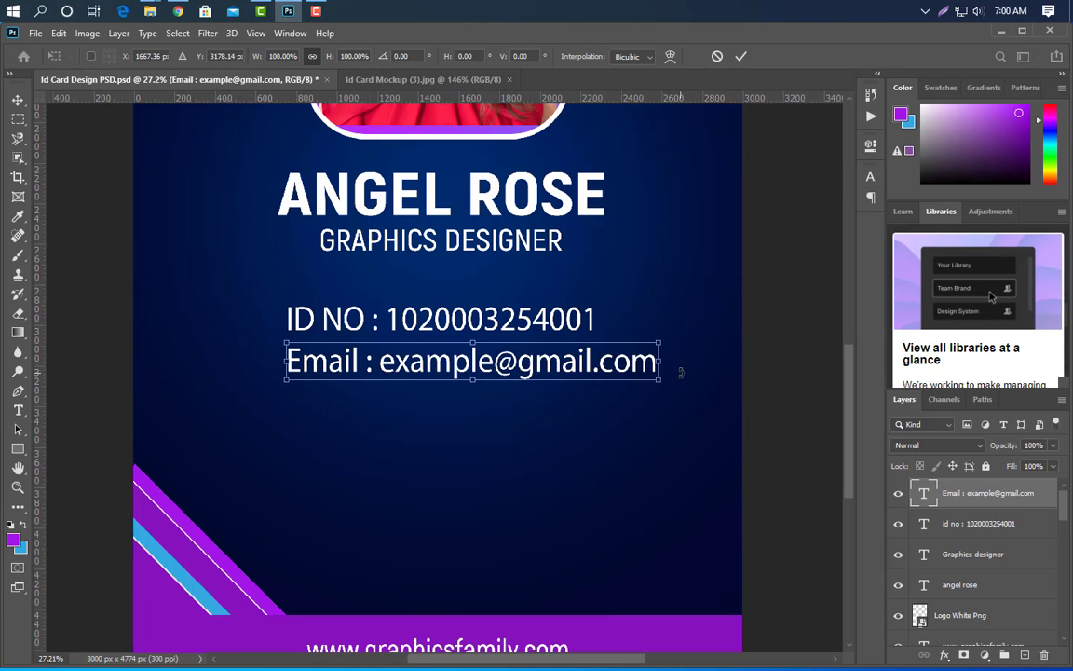
click(742, 57)
Add extra digits to the end of the ID number in the line above the e-mail
click(965, 535)
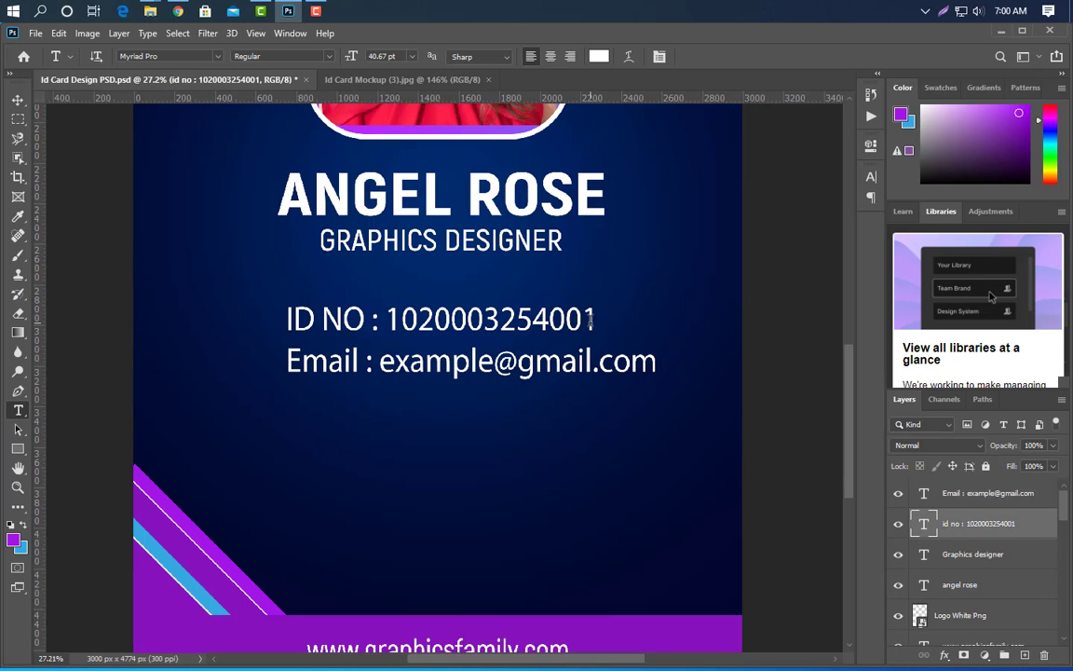
click(590, 320)
text(0111)
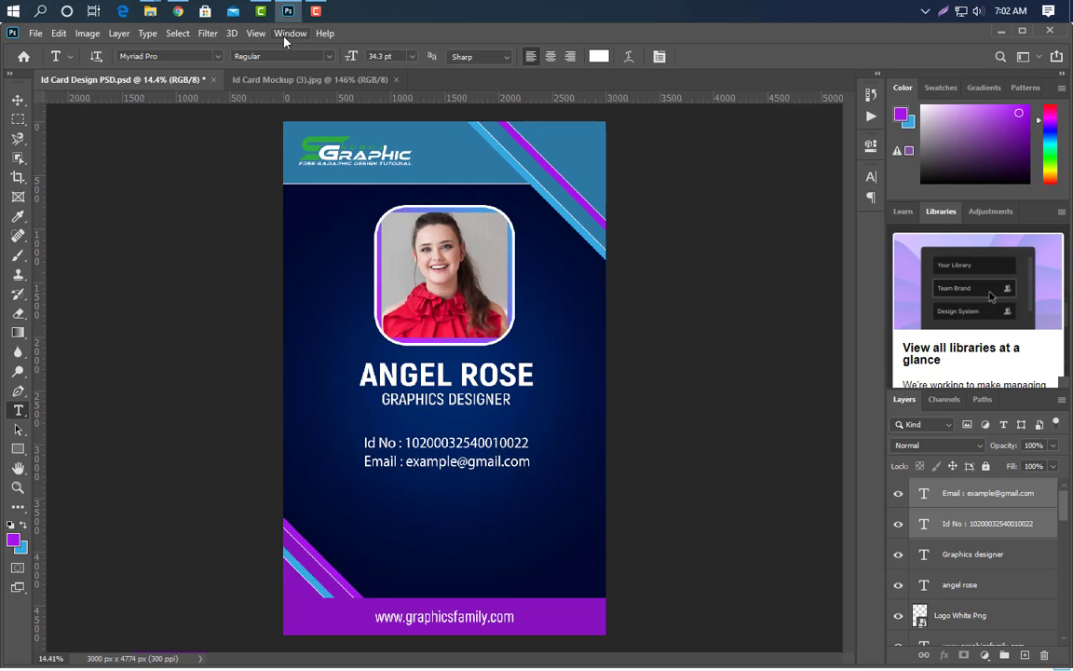
Place the PZN_II barcode image on the card and position it centred below the e-mail line
click(287, 12)
drag(338, 247, 474, 515)
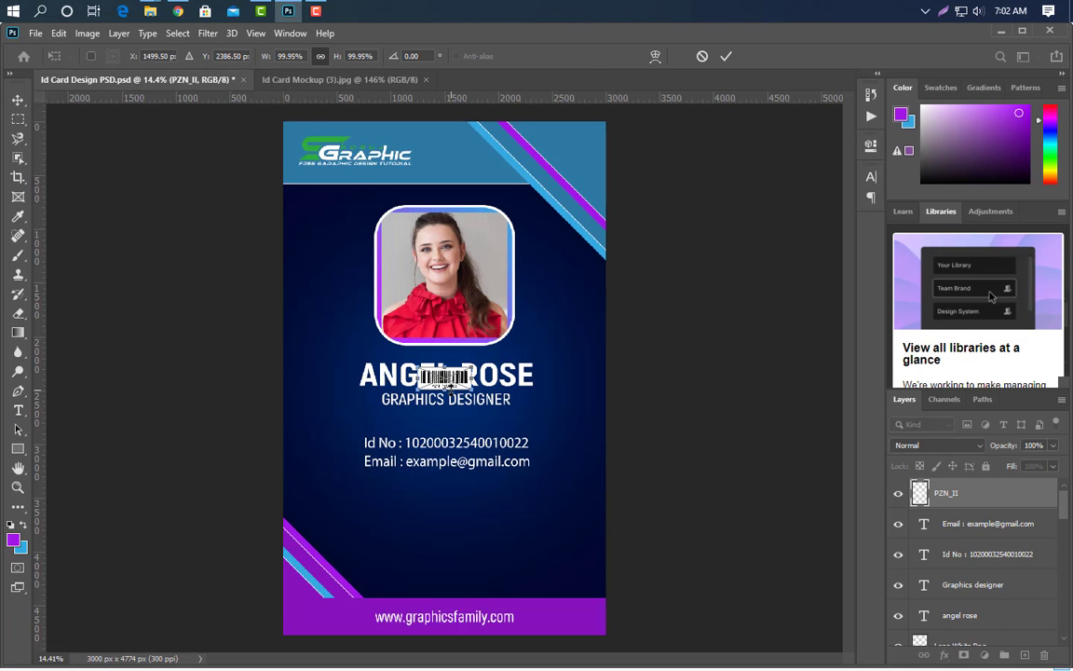
drag(451, 382, 445, 530)
click(725, 57)
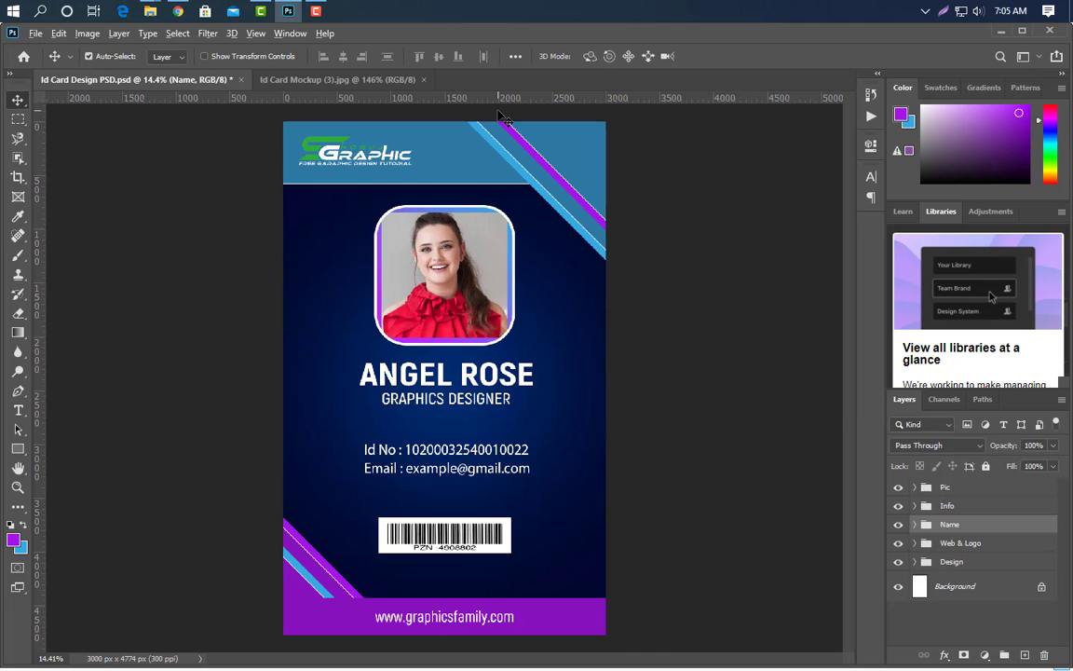
Draw an unfilled Pen line along the header's lower edge and down the diagonal blue stripe past the card edge, with a 15 px stroke
scroll(498, 116, up, 4)
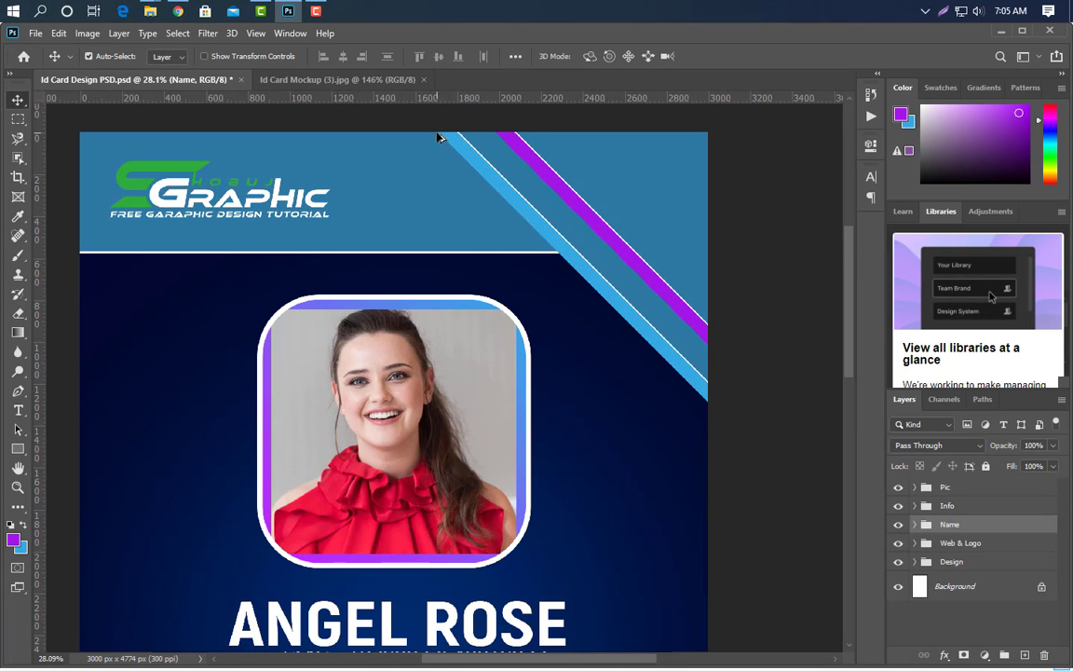
click(19, 391)
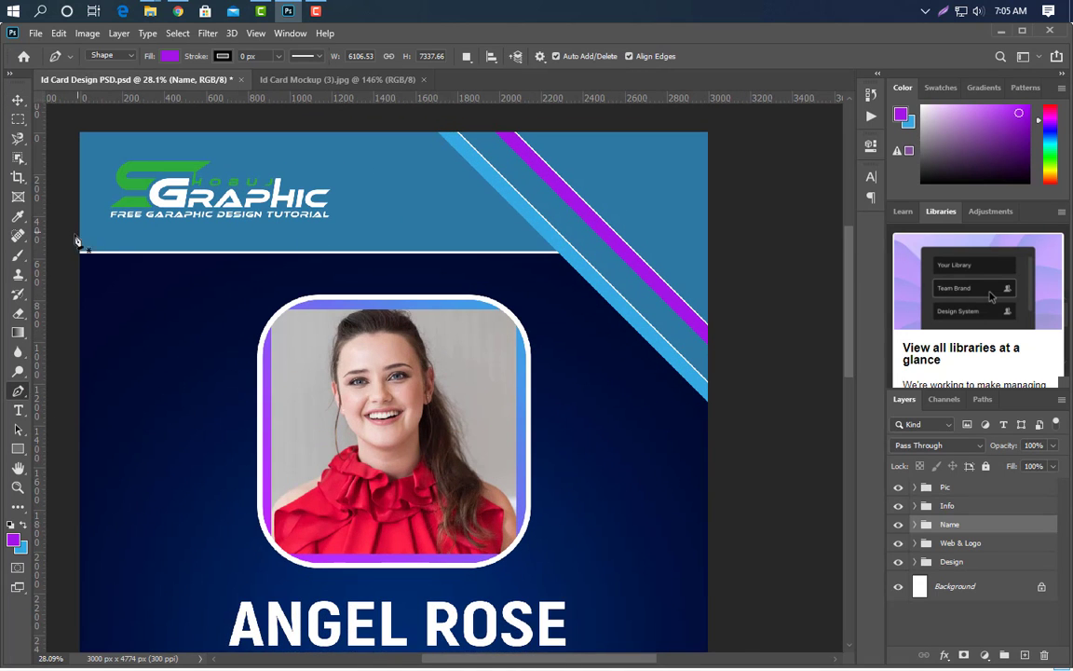
scroll(77, 244, up, 4)
click(89, 281)
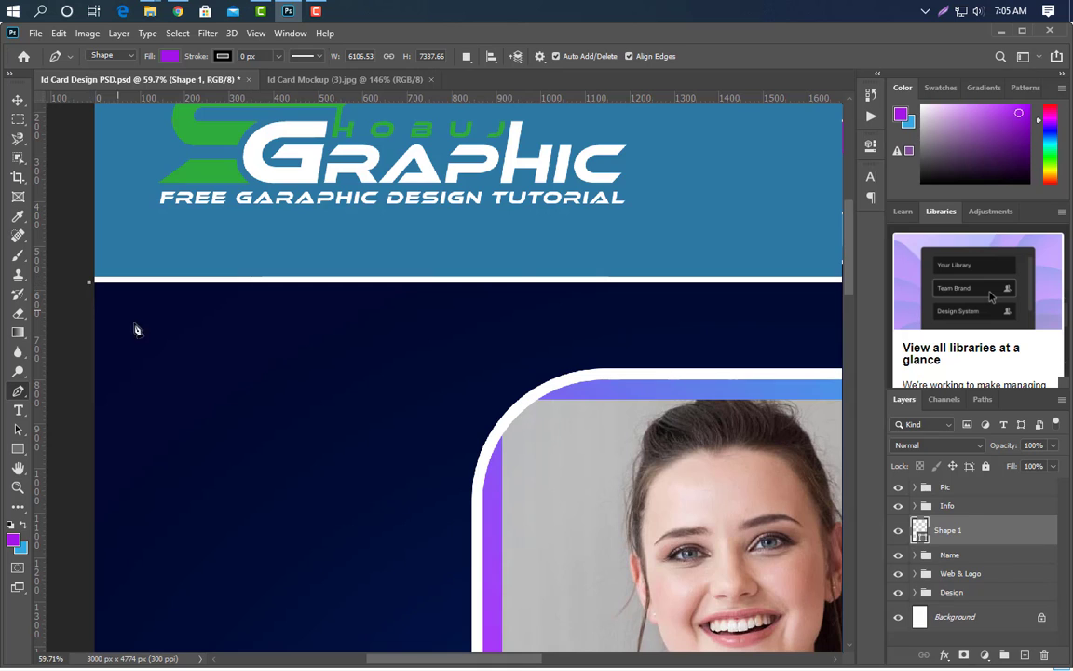
scroll(135, 329, down, 4)
scroll(433, 359, up, 5)
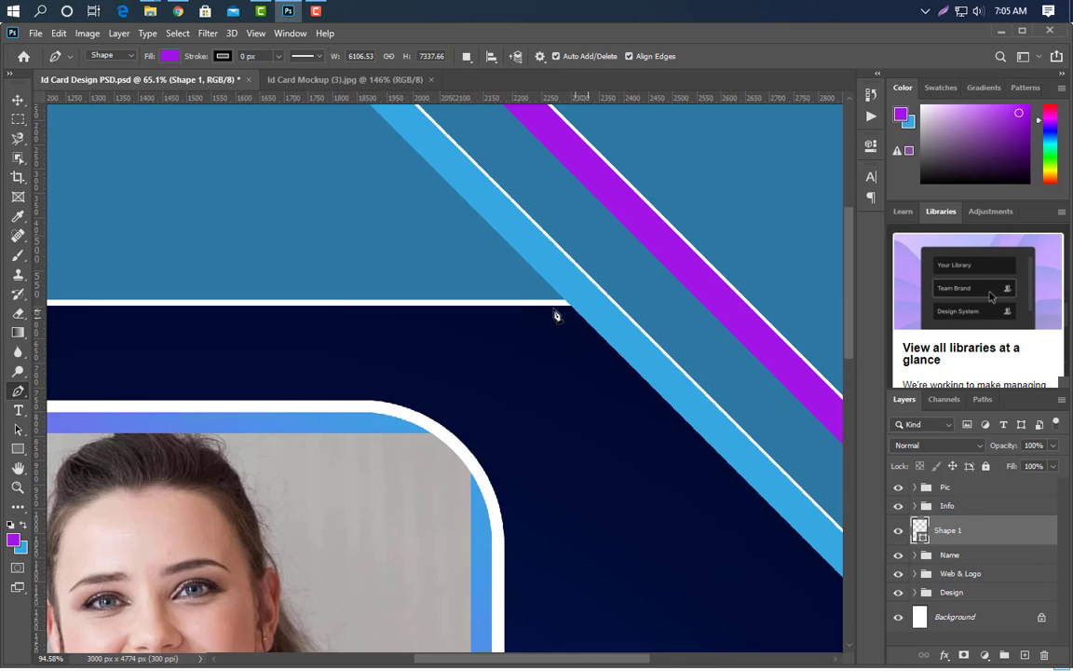
scroll(555, 315, up, 2)
click(564, 301)
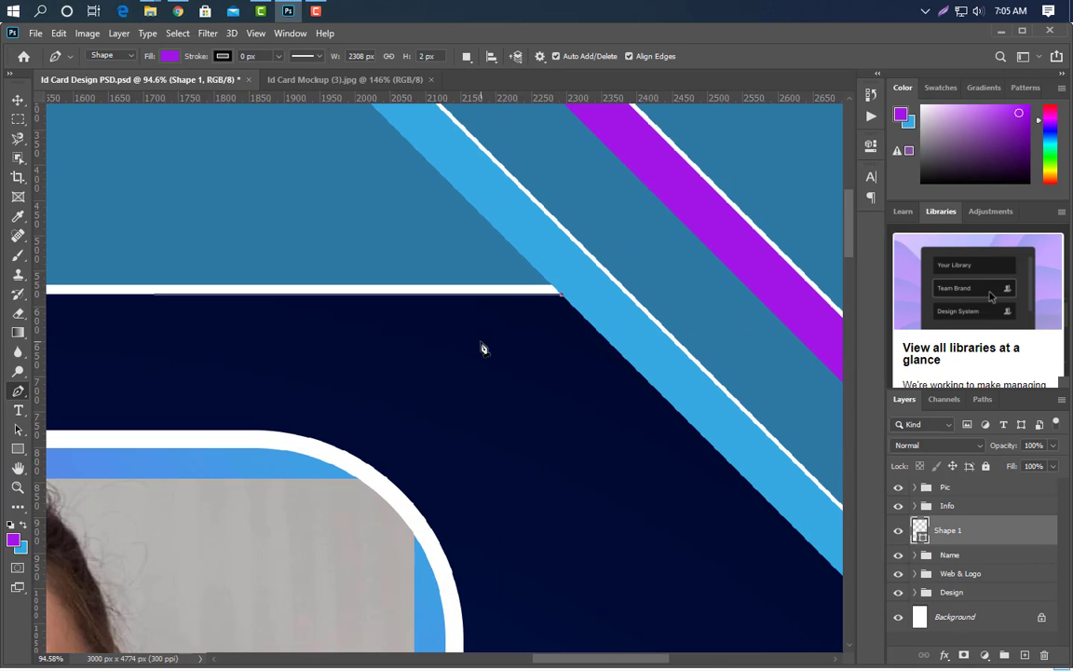
scroll(441, 357, down, 6)
scroll(612, 463, up, 3)
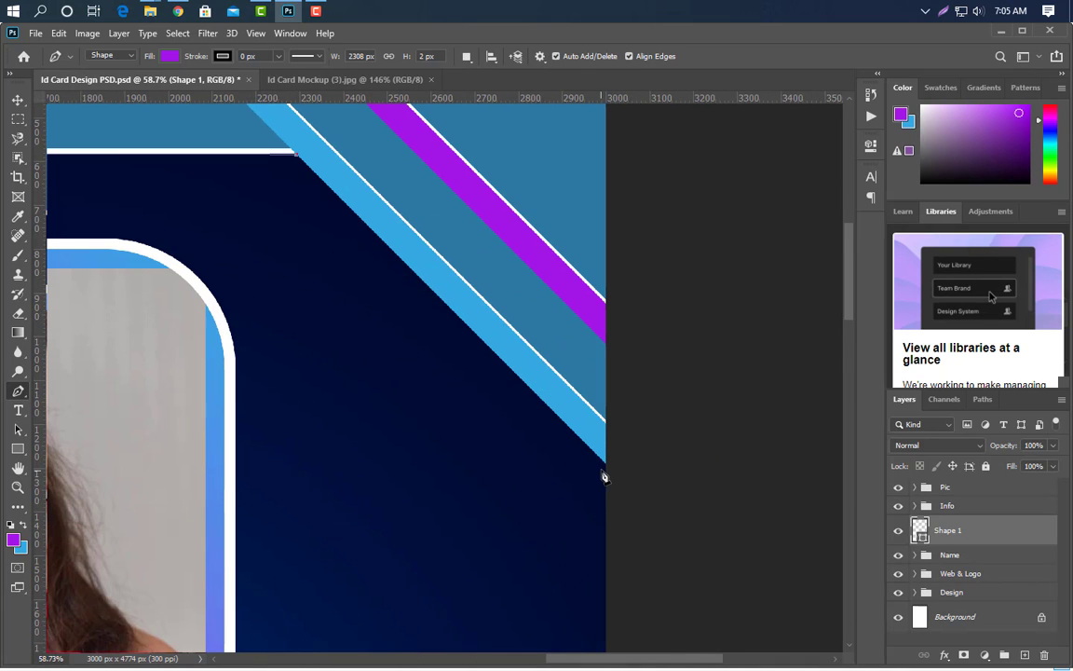
click(610, 465)
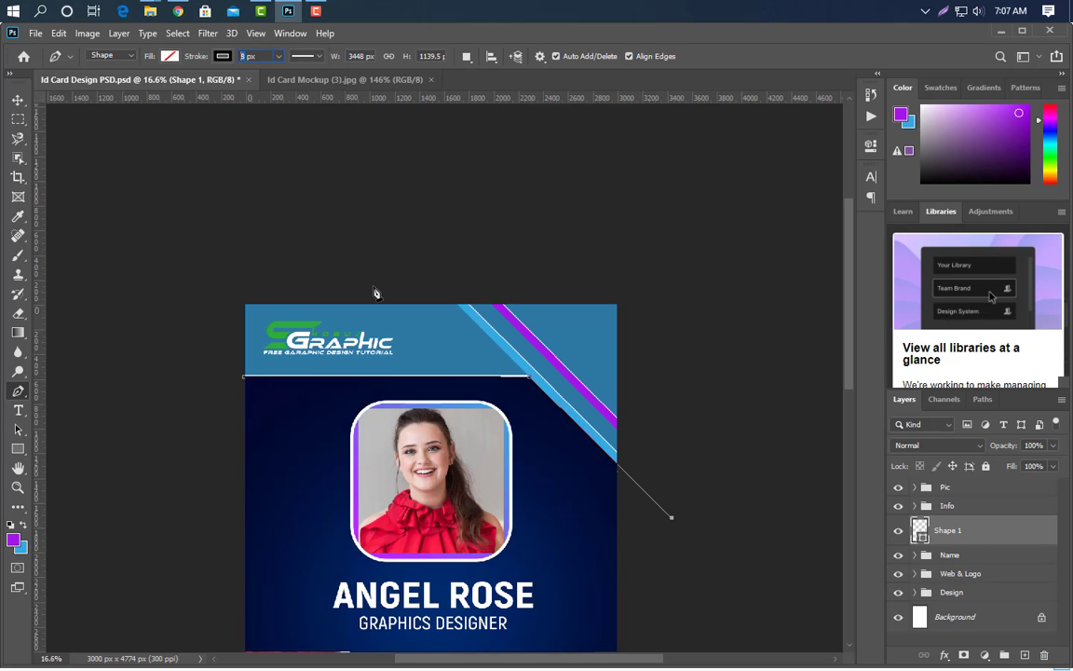
text(5)
key(Return)
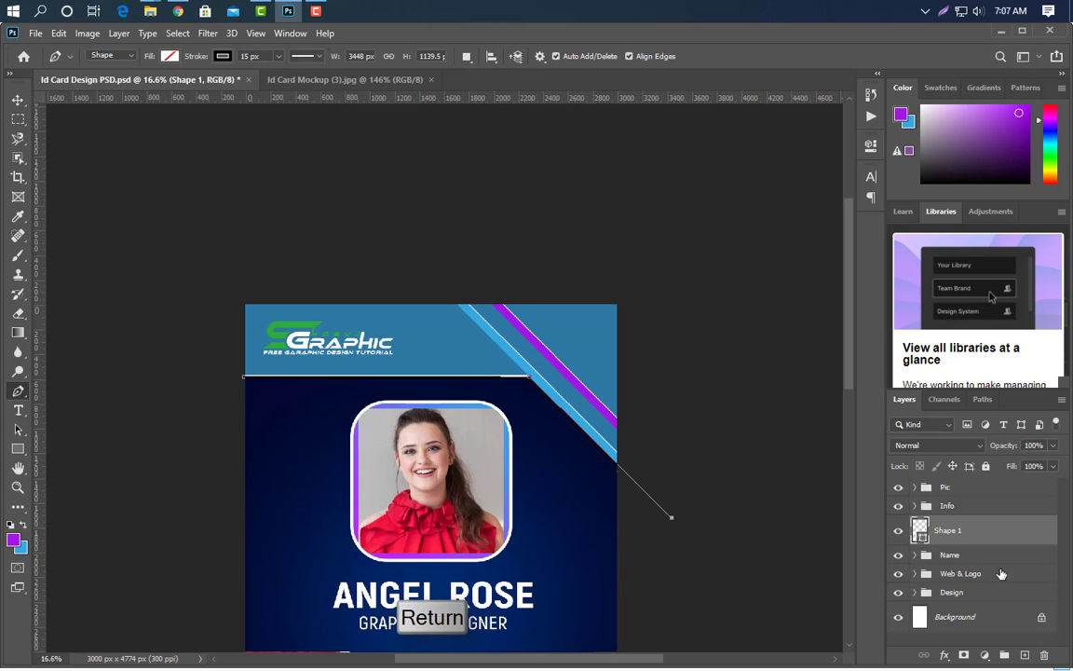
Convert the new line layer to a smart object and give it a purple Color Overlay at 100% opacity
right_click(1002, 536)
click(889, 248)
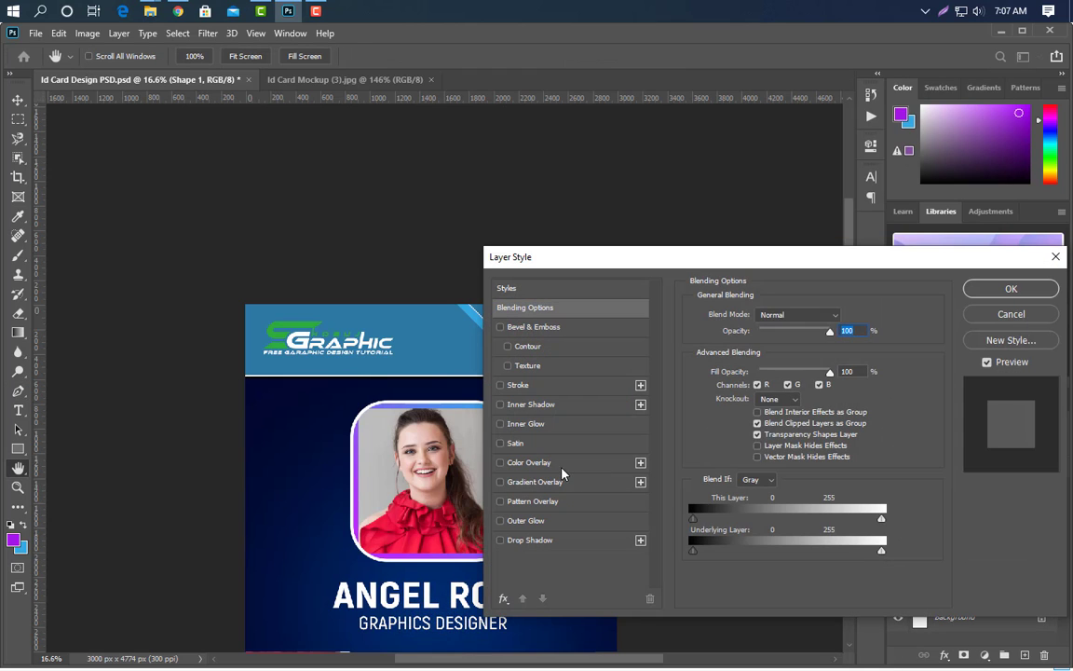
click(571, 463)
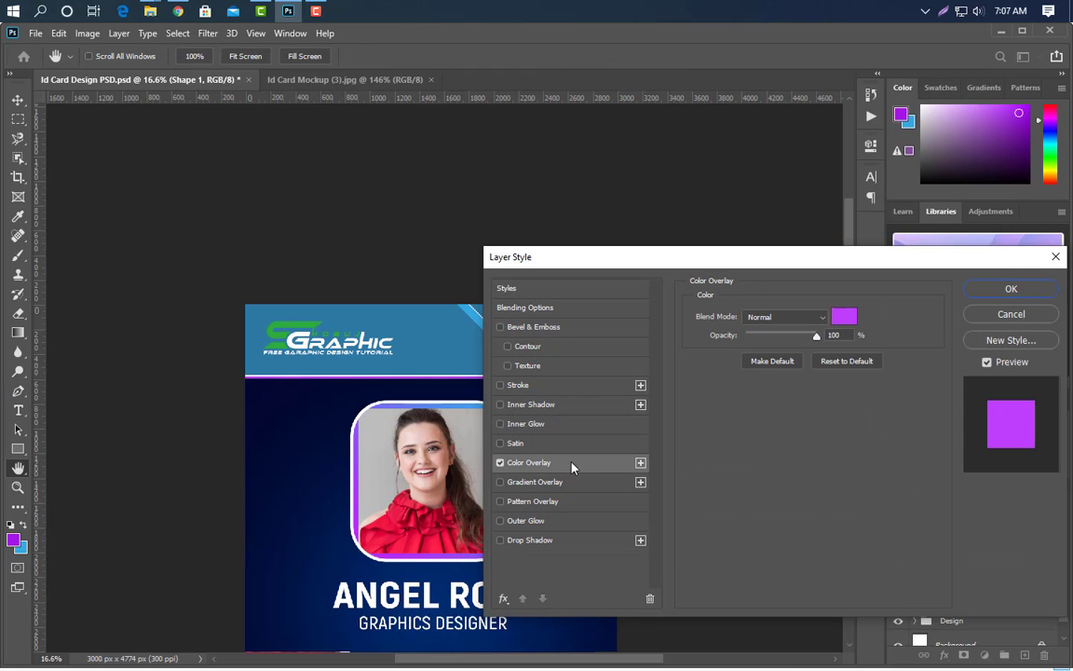
click(992, 294)
Offset the purple line down and to the left so it runs parallel to the header edge and diagonal stripe
key(v)
key(shift+Down)
key(shift+Down)
key(shift+Down)
key(shift+Down)
key(shift+Down)
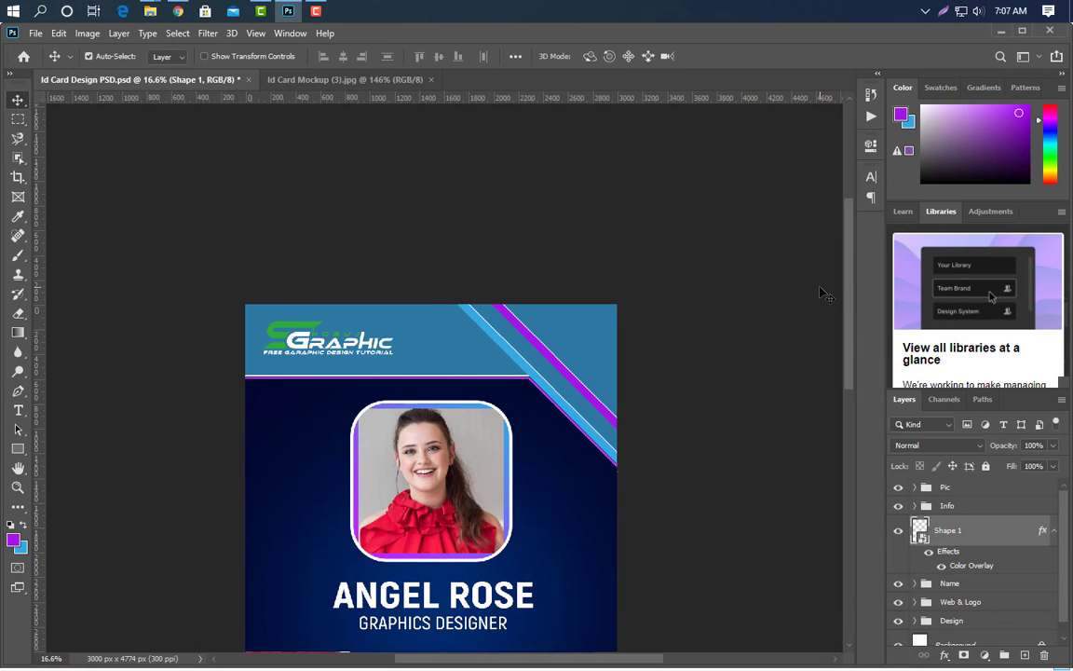
key(shift+Left)
key(shift+Left)
key(shift+Left)
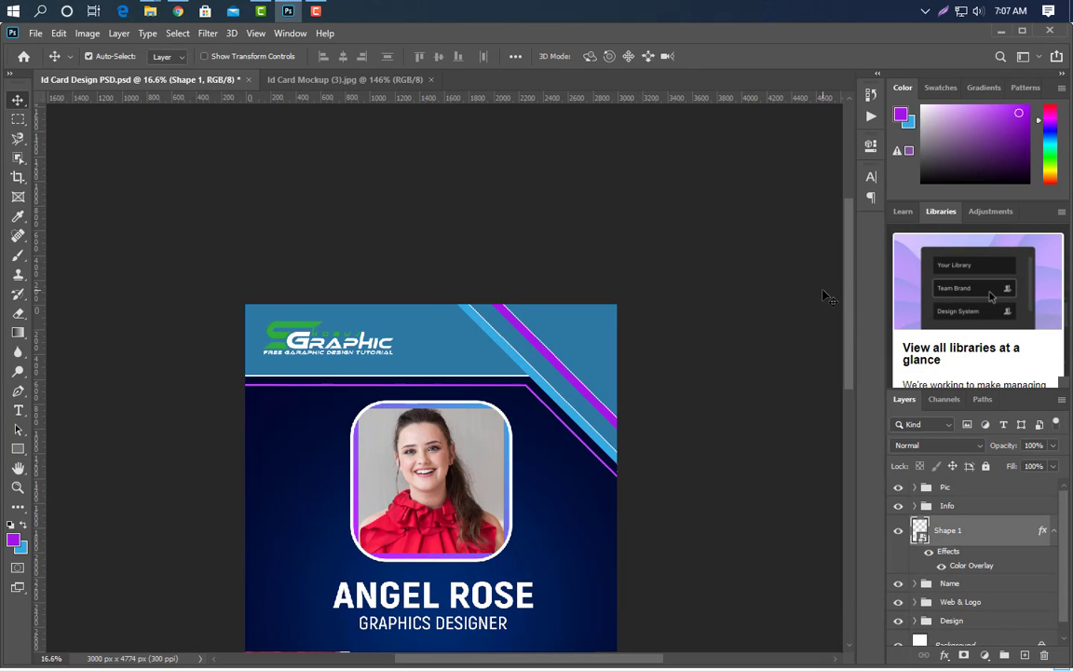
key(shift+Down)
key(shift+Down)
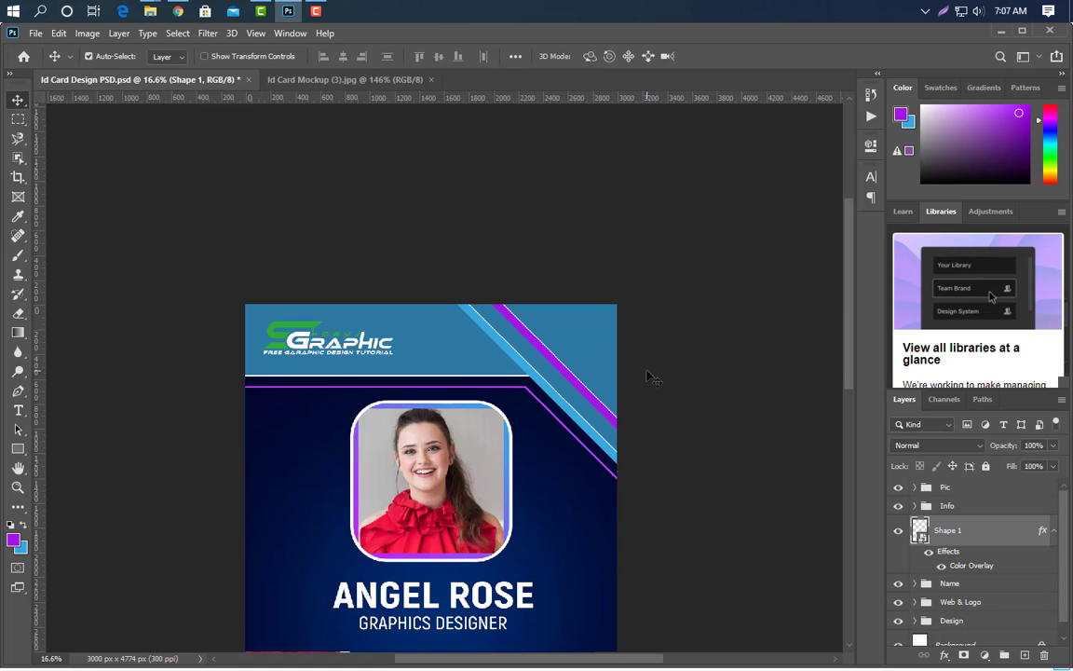
Draw a thin rectangle of about 2278 × 72 px from the card's right edge and place it just above the footer
scroll(559, 368, down, 3)
scroll(528, 501, up, 4)
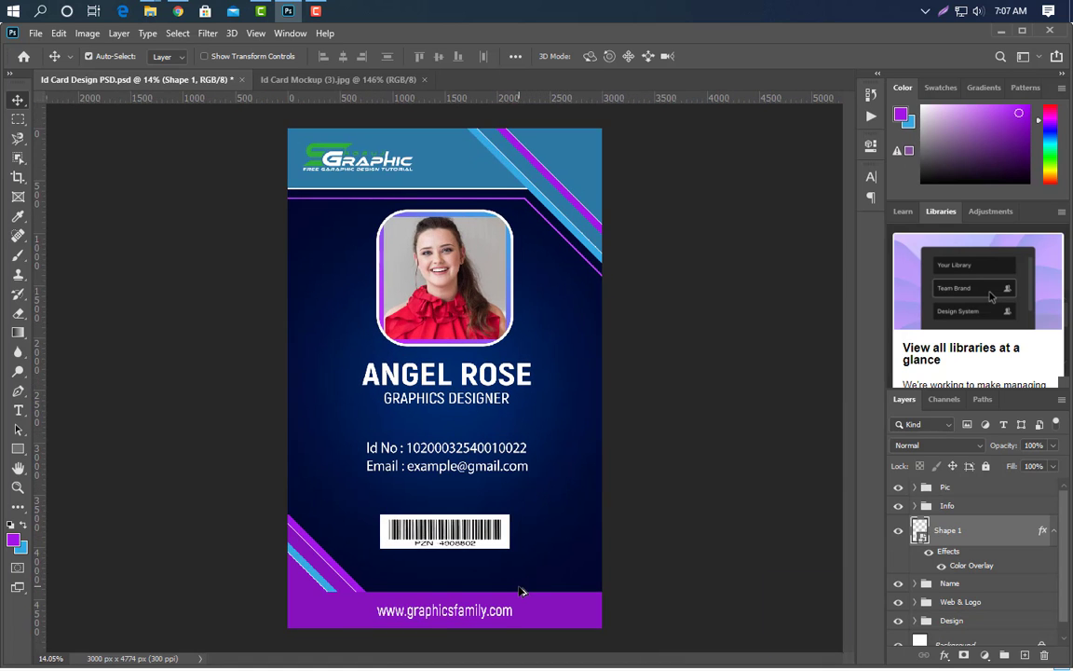
click(18, 449)
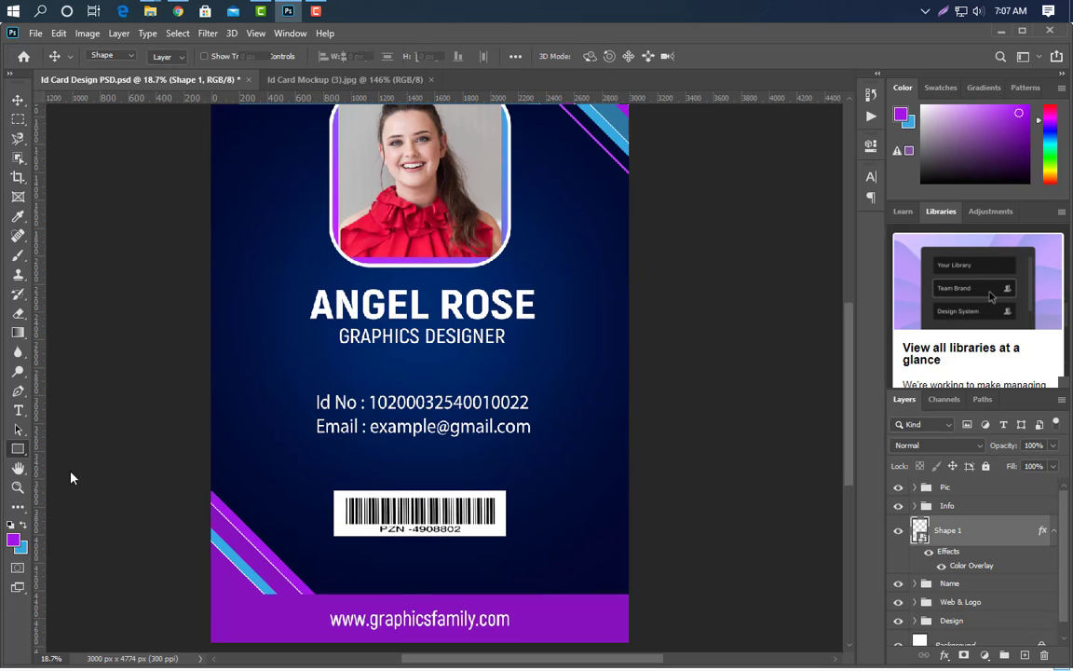
mouse_move(639, 588)
mouse_down()
mouse_move(559, 576)
mouse_move(320, 579)
mouse_up()
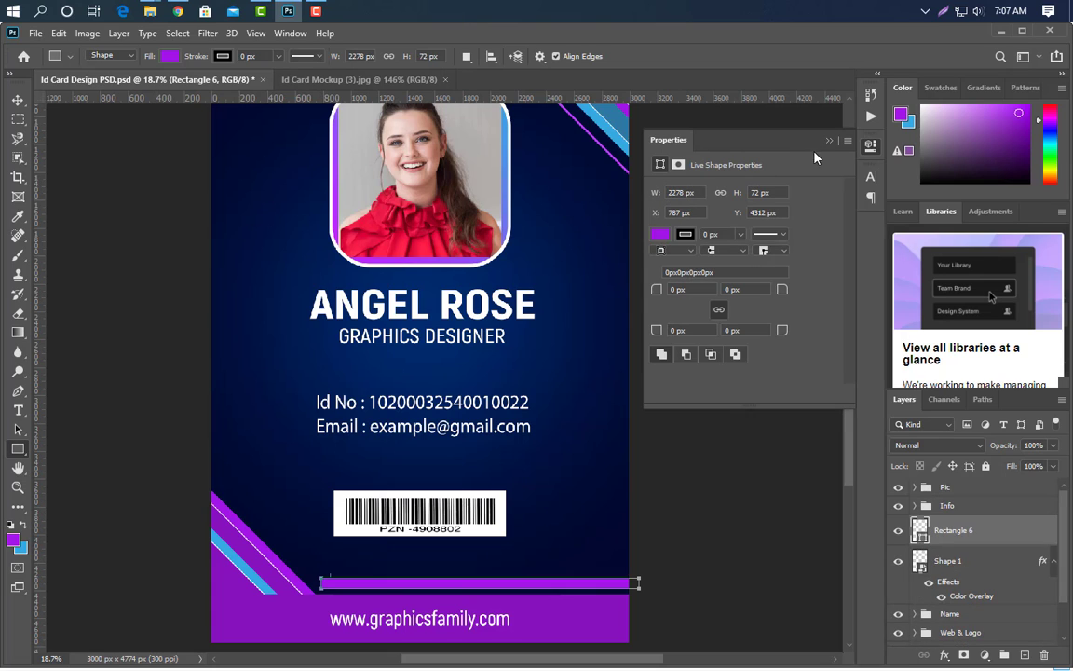
click(17, 100)
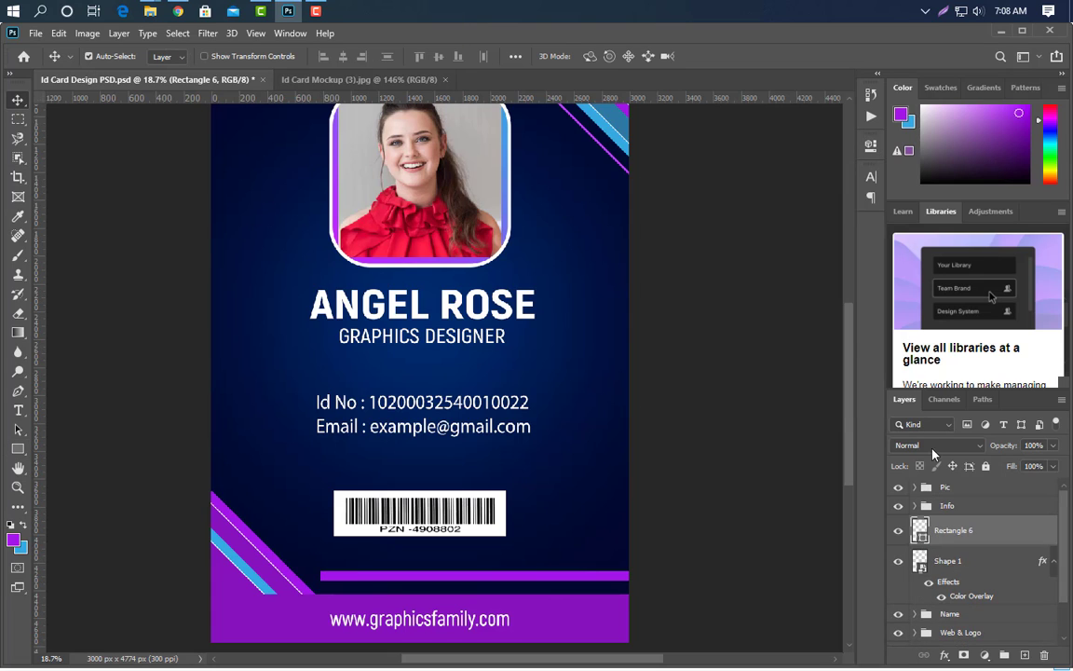
Recolour the thin rectangle to the header's blue, 2e79a3
double_click(919, 532)
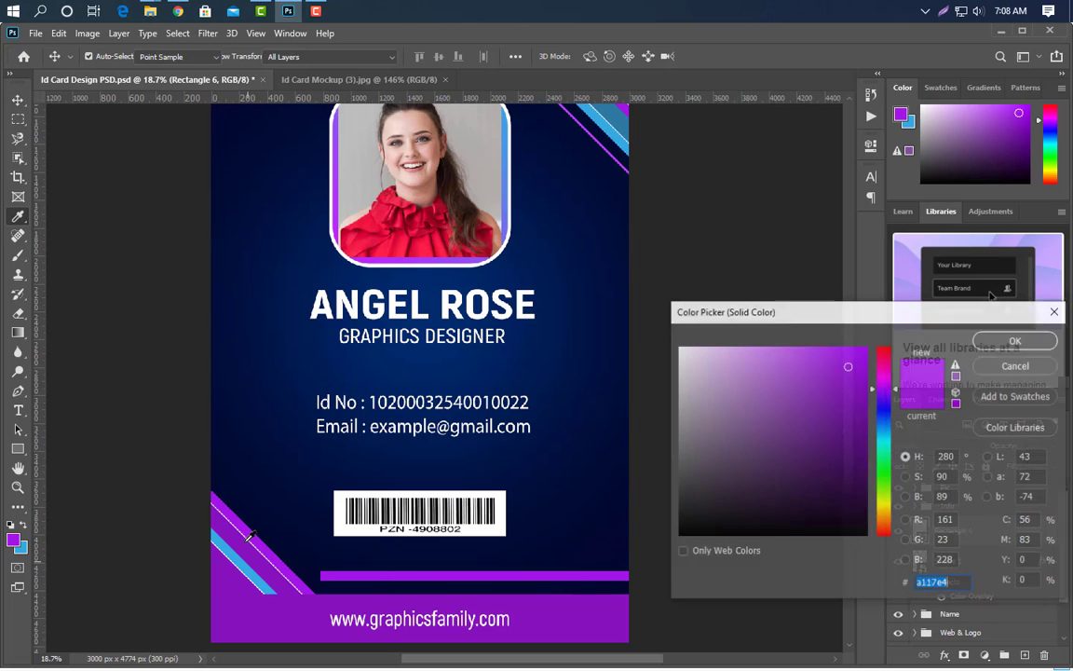
click(619, 114)
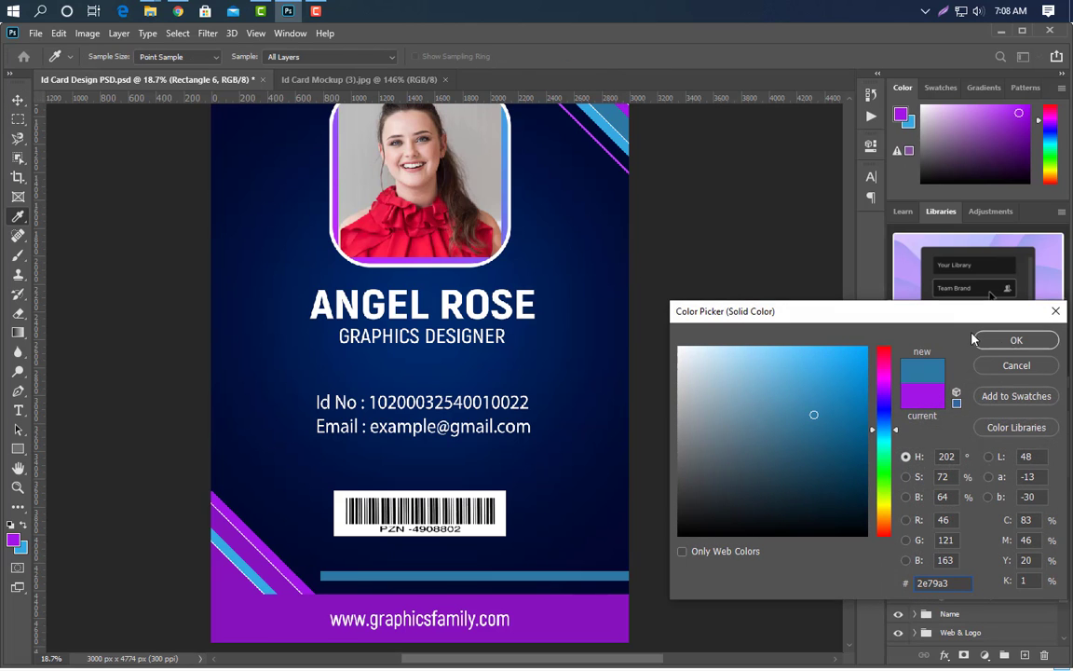
click(1016, 340)
Rasterize the blue bar's layer and set the Eraser brush hardness to 0%
right_click(1029, 544)
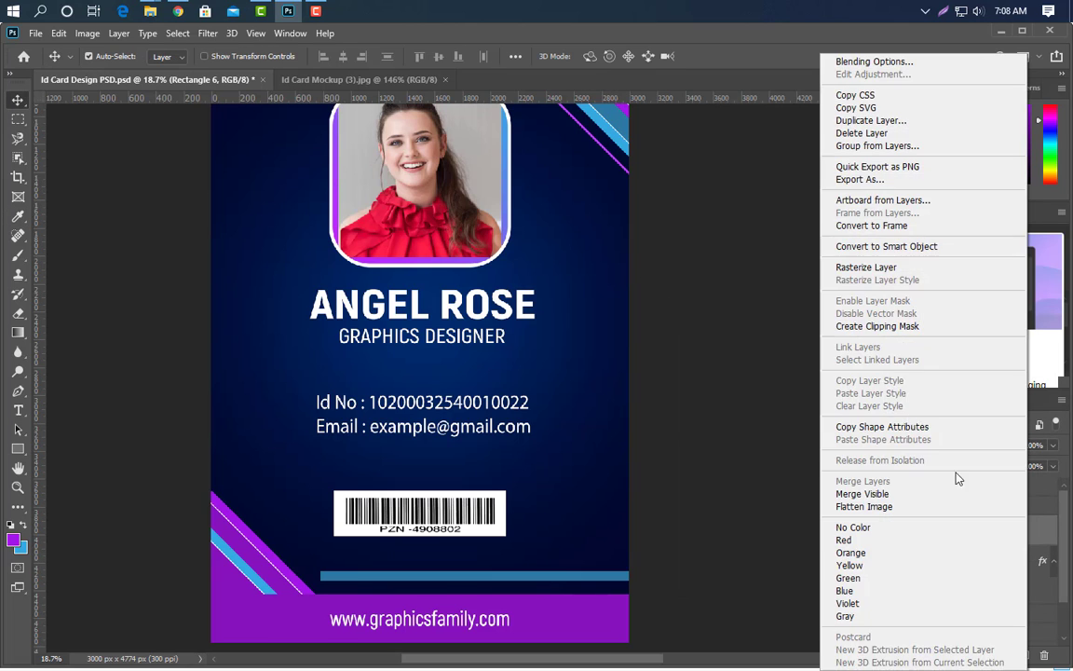
click(866, 267)
key(e)
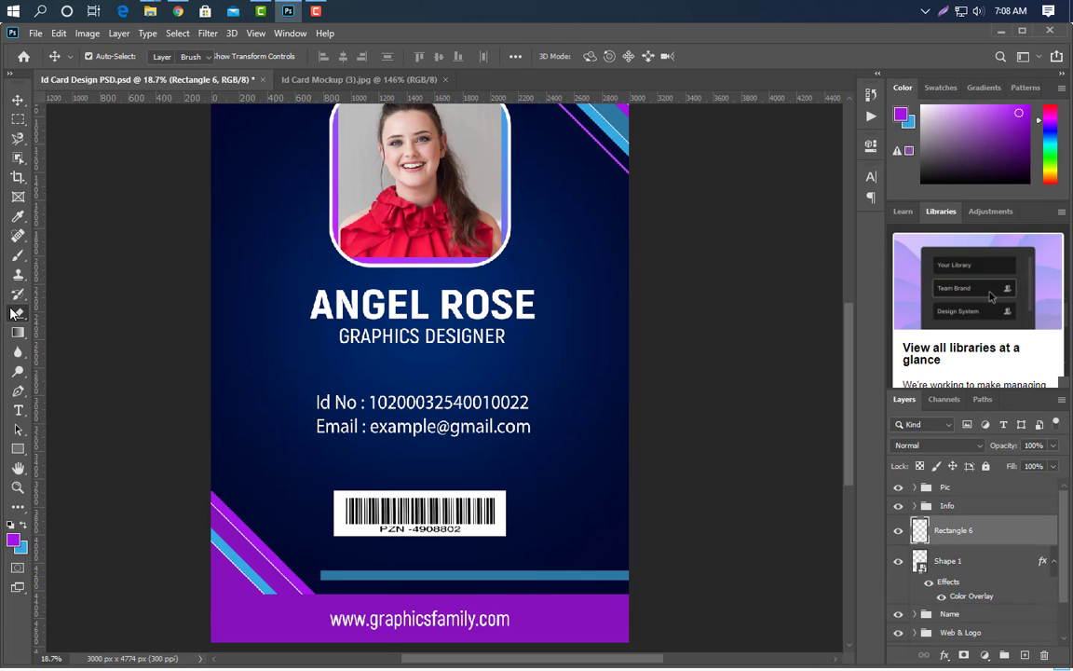
click(97, 54)
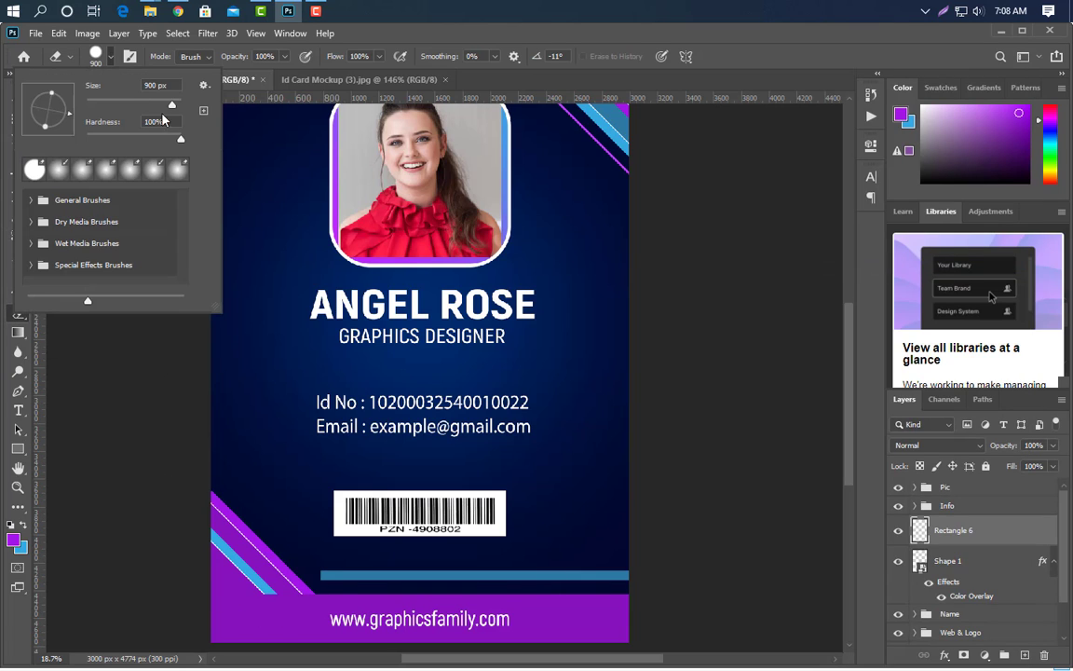
drag(181, 140, 74, 140)
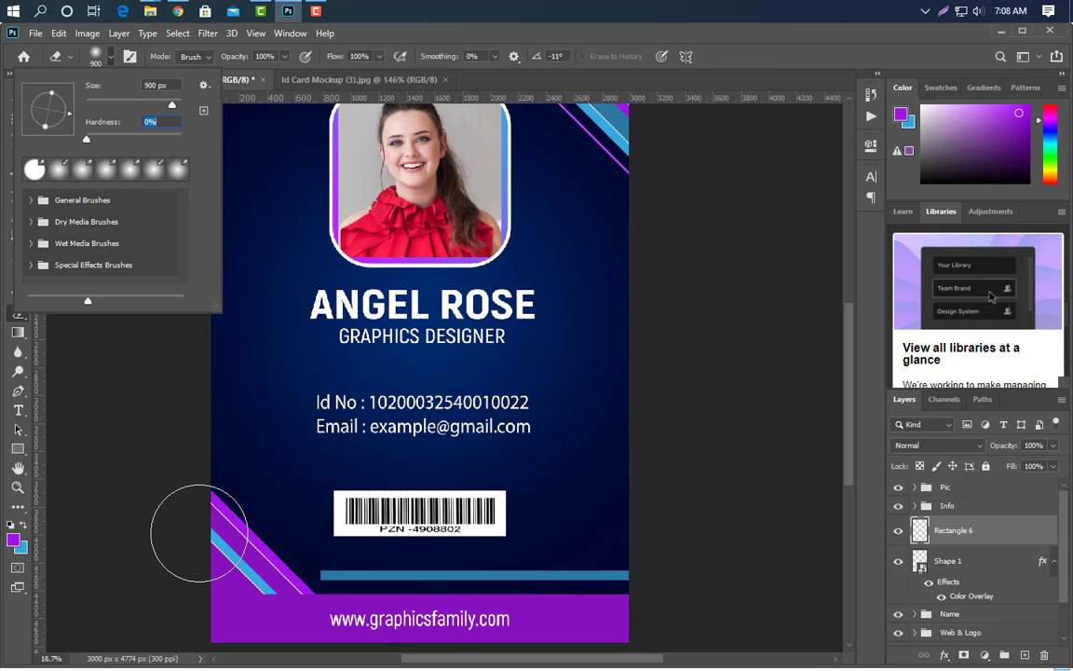
Enlarge the soft Eraser to 1900 px and fade out the left end of the blue bar
key(bracketright)
key(bracketright)
key(bracketright)
key(bracketright)
key(bracketright)
key(bracketright)
key(bracketright)
key(bracketright)
key(bracketright)
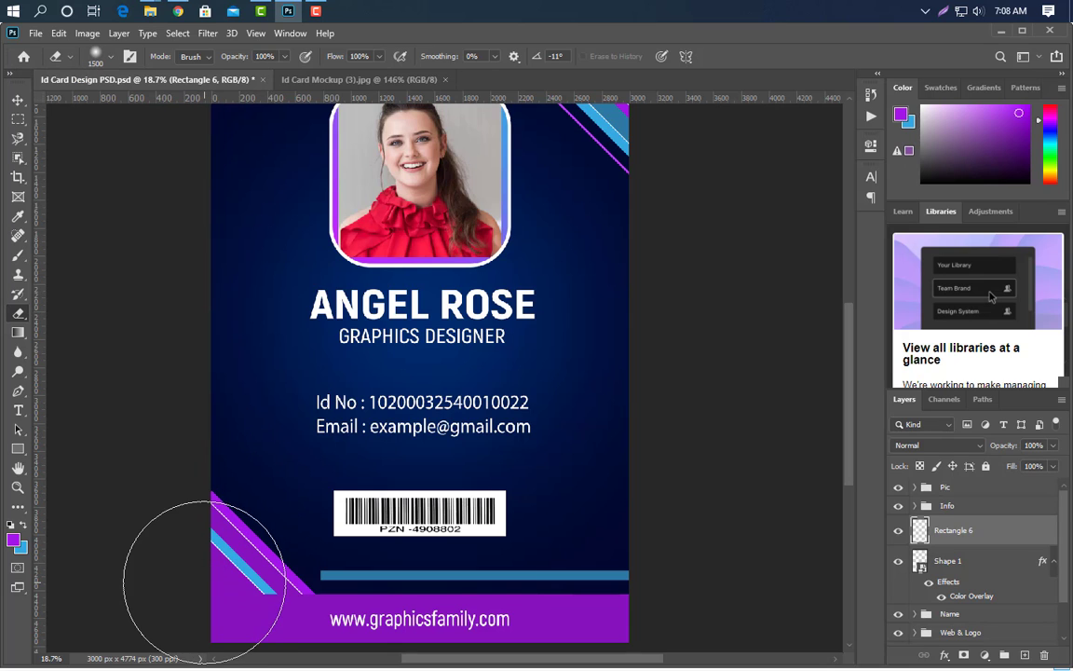
key(bracketright)
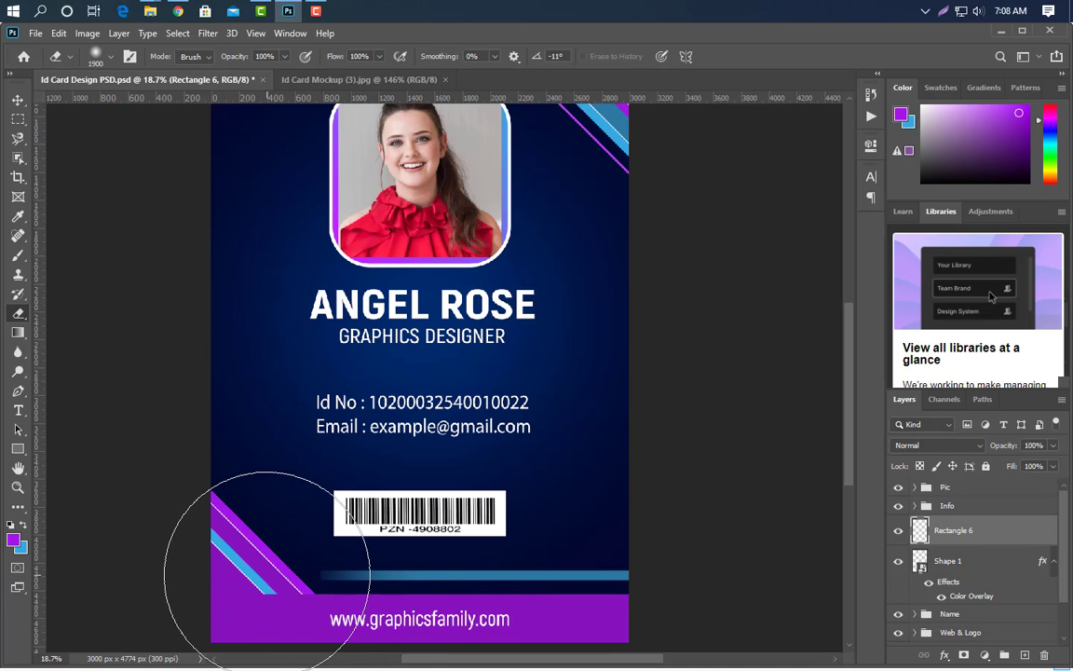
click(19, 101)
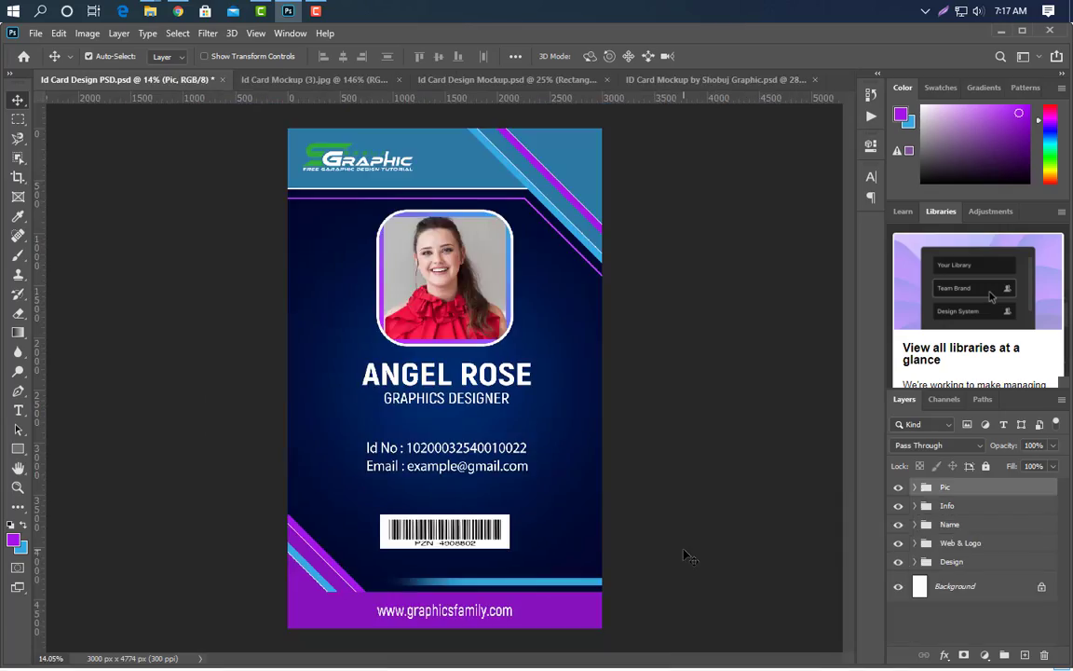